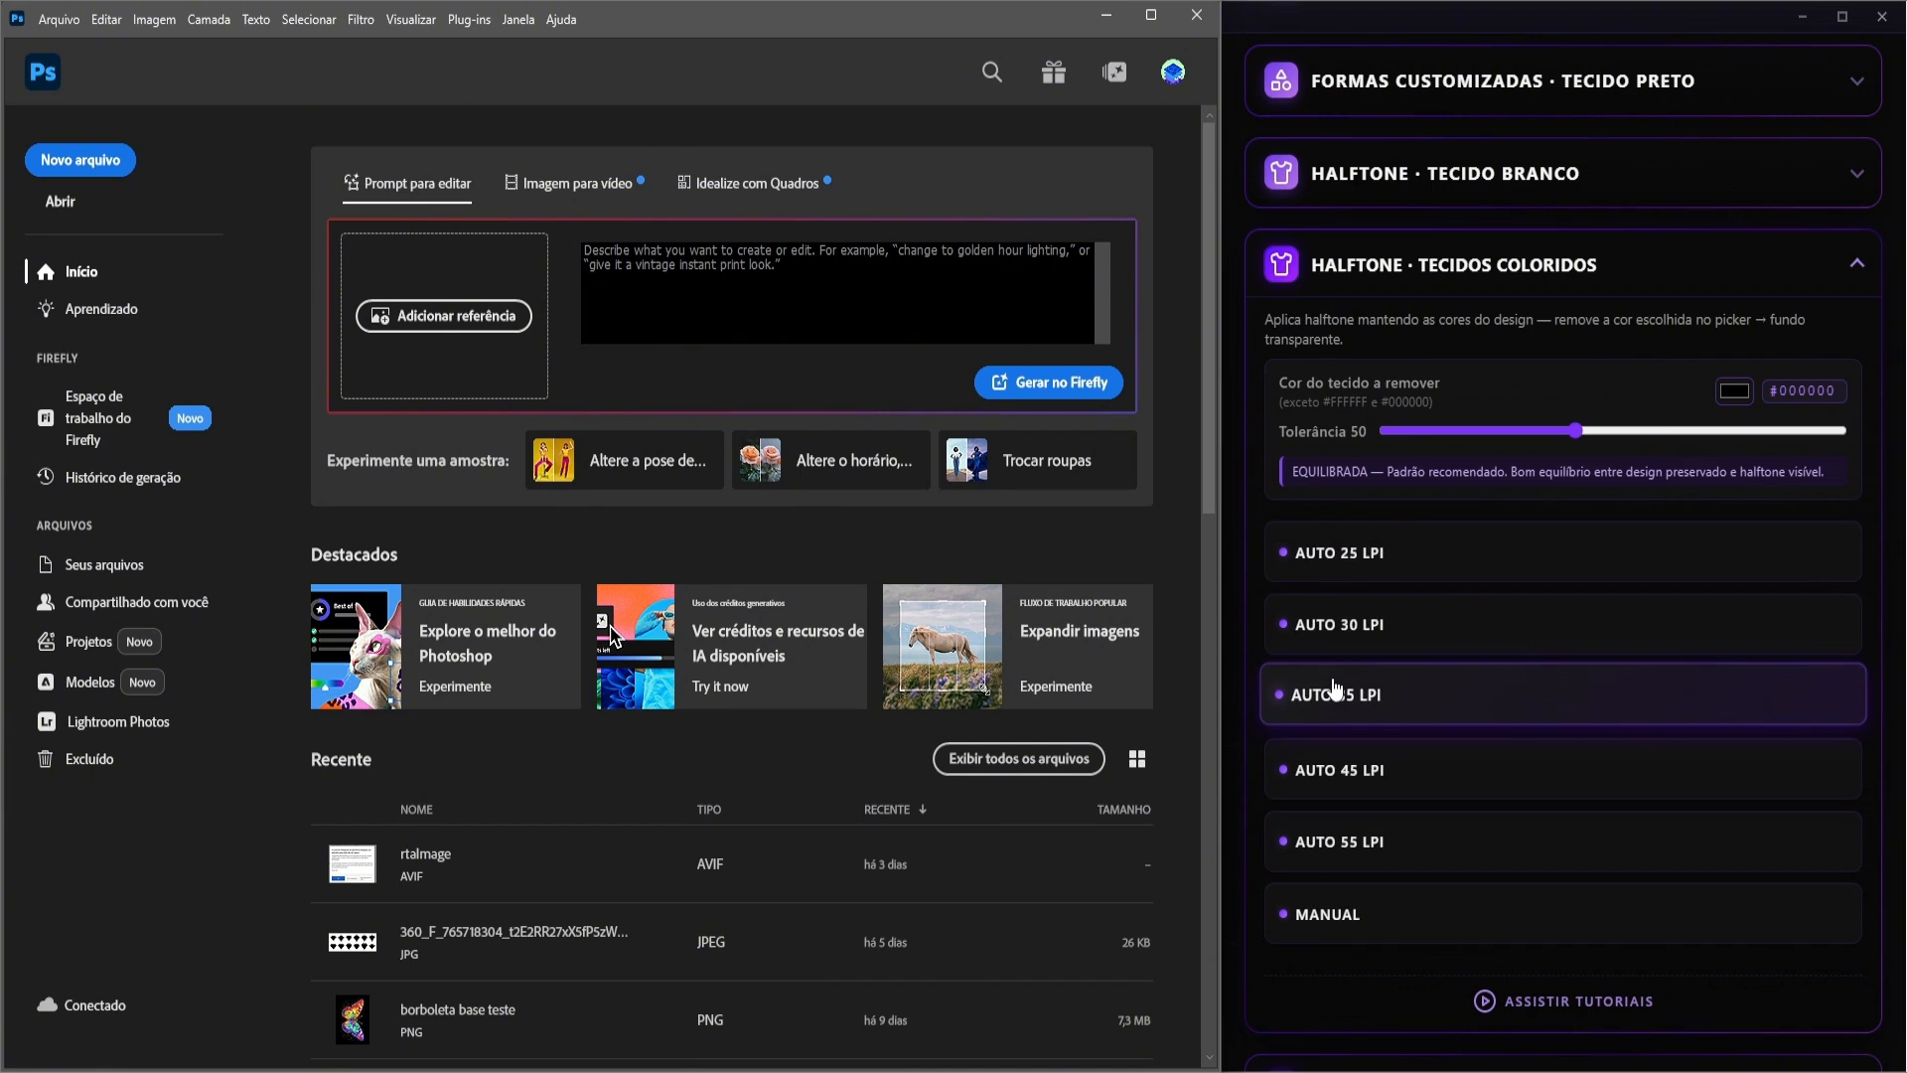
- Create a 21 x 29,7 cm RGB document at 300 ppi with a black background and place 39.png from Downloads into it
{"action": "left_click", "coordinate": [103, 169]}
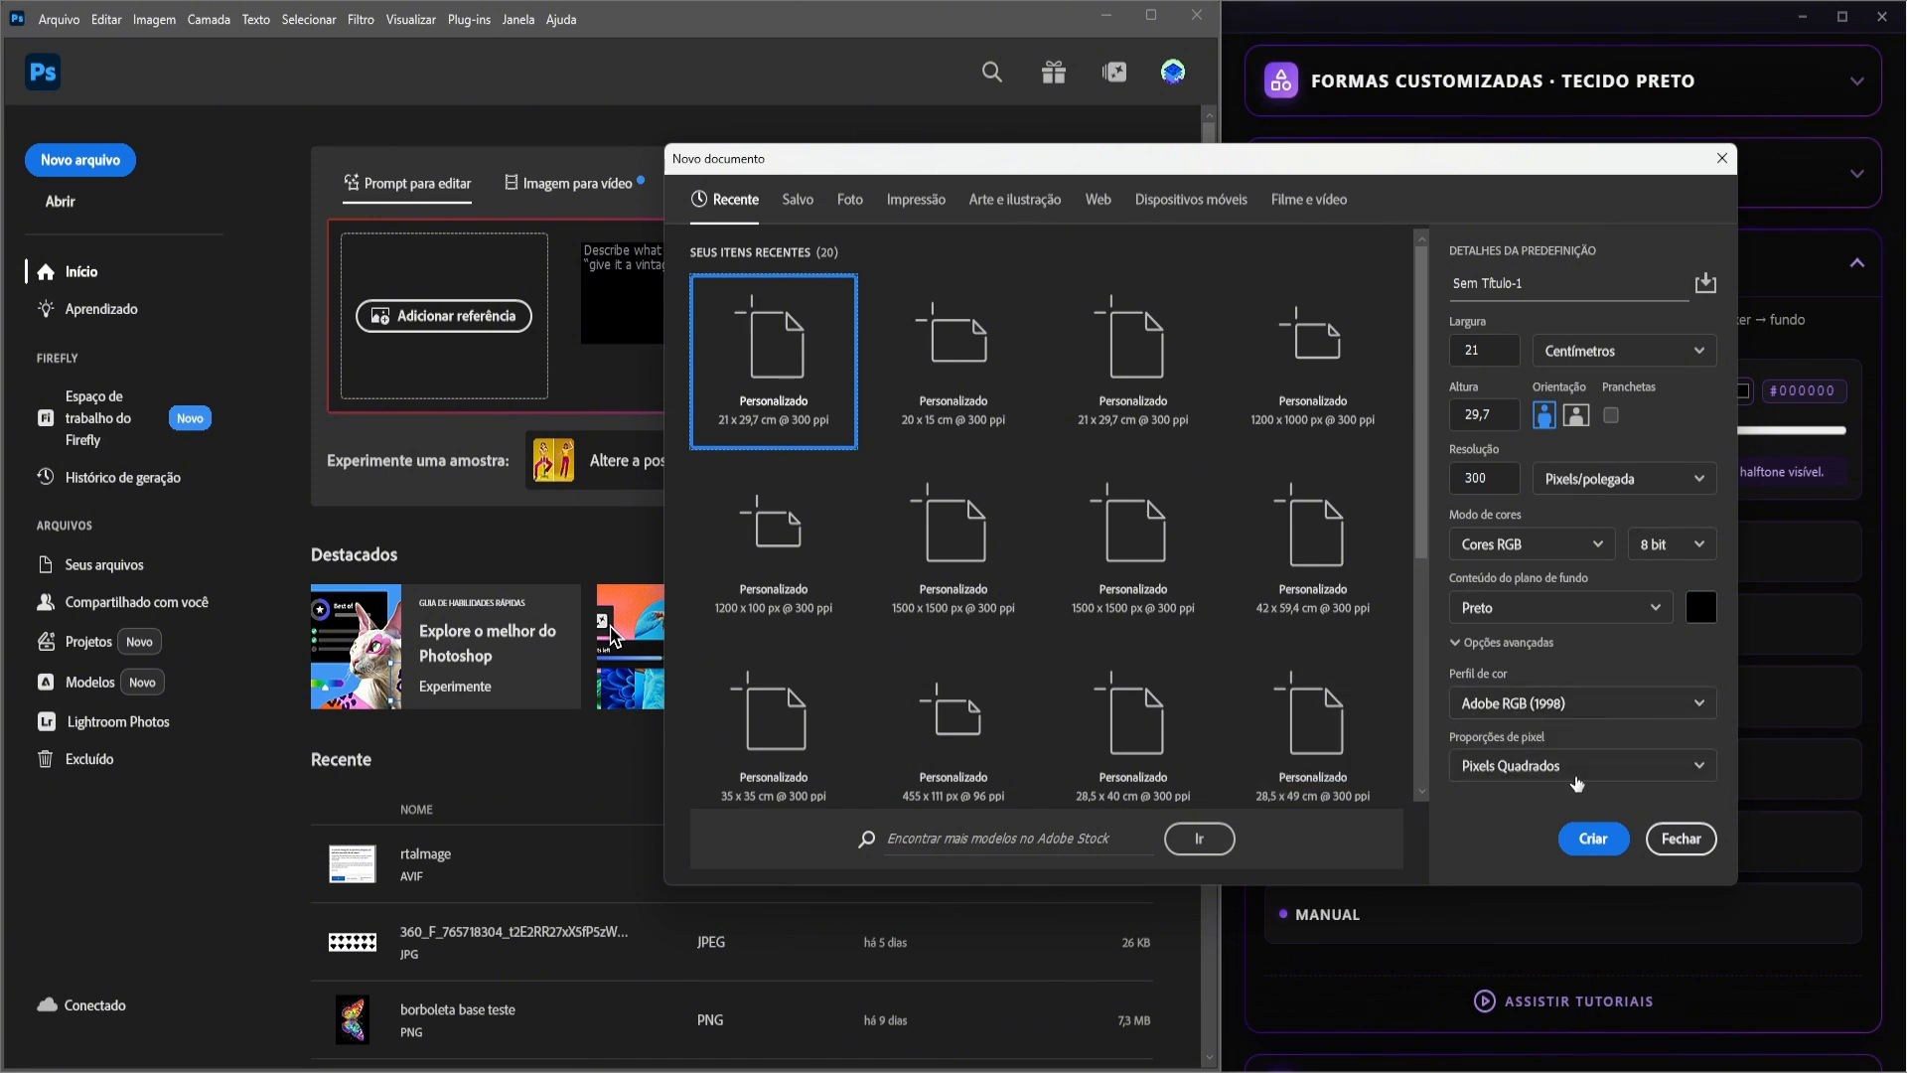
{"action": "left_click", "coordinate": [1595, 839]}
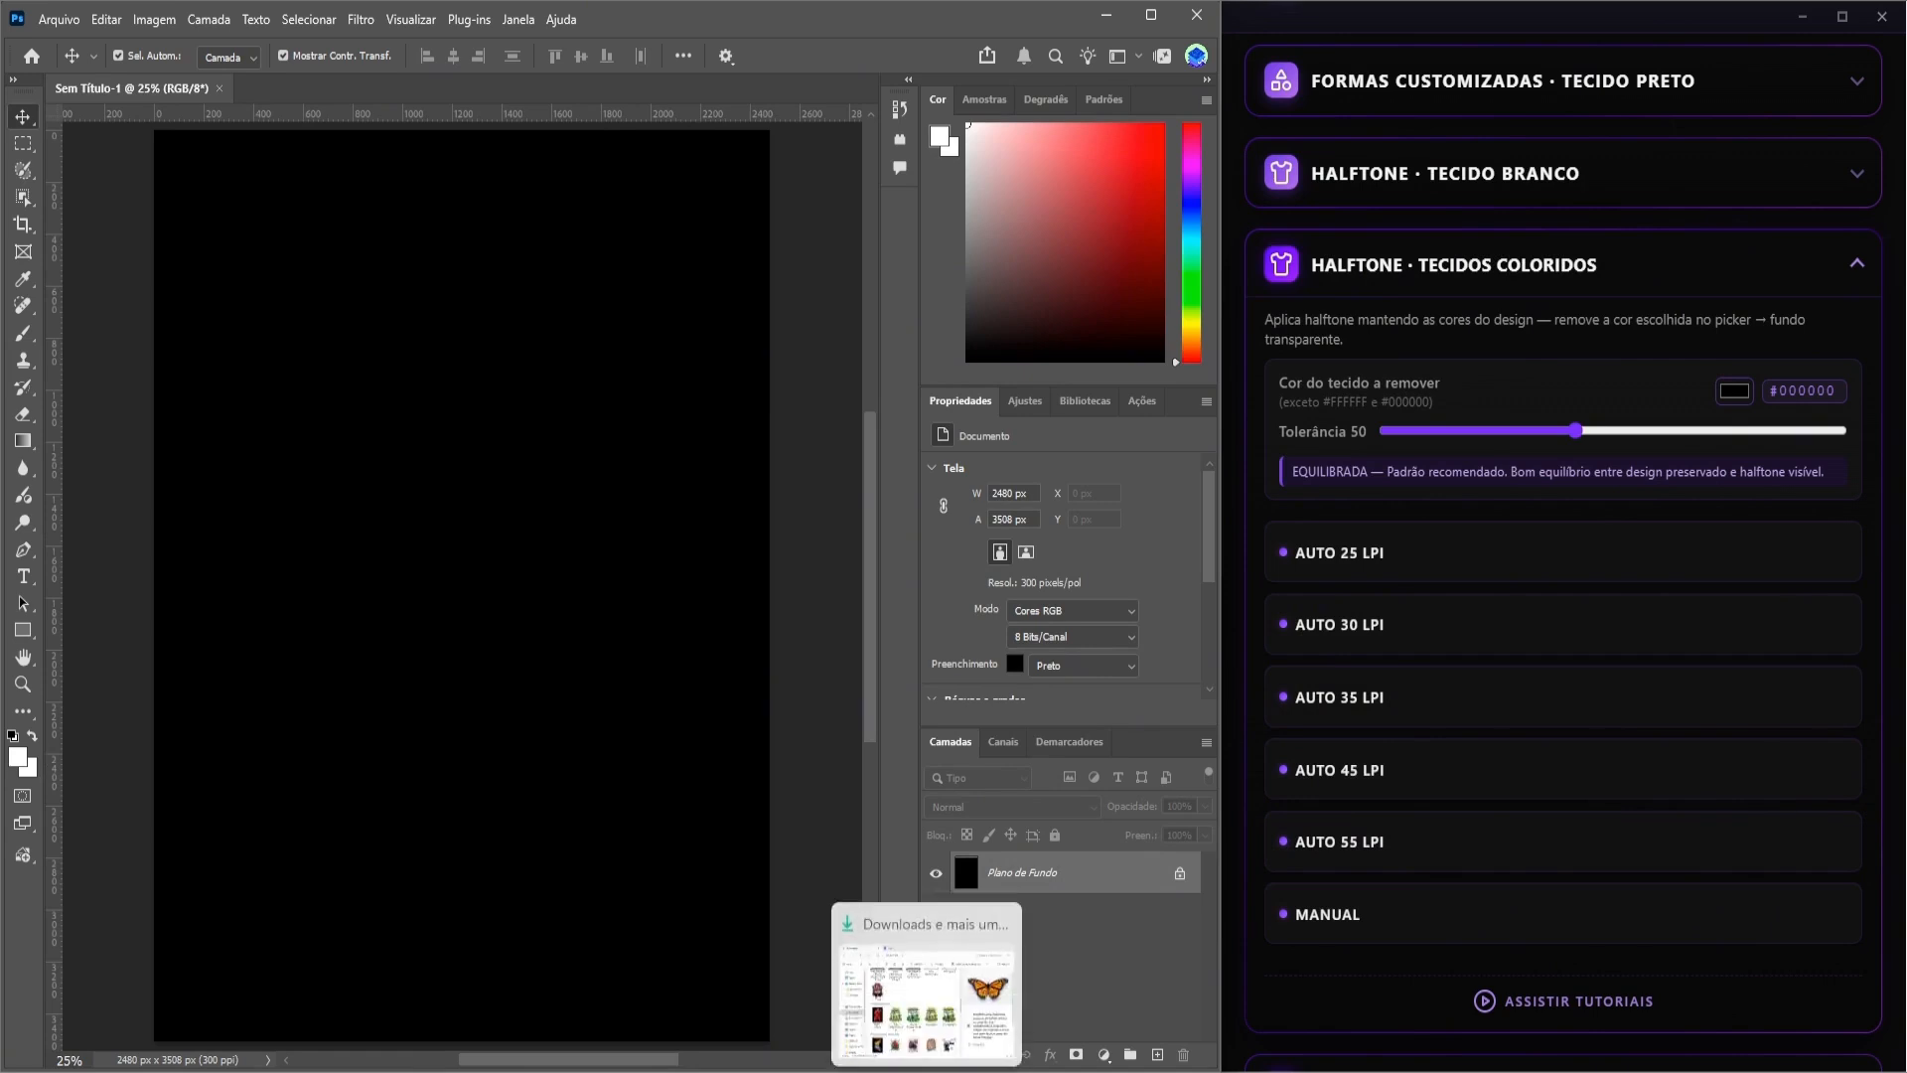
{"action": "left_click", "coordinate": [929, 983]}
{"action": "left_click_drag", "start_coordinate": [1280, 518], "coordinate": [468, 523]}
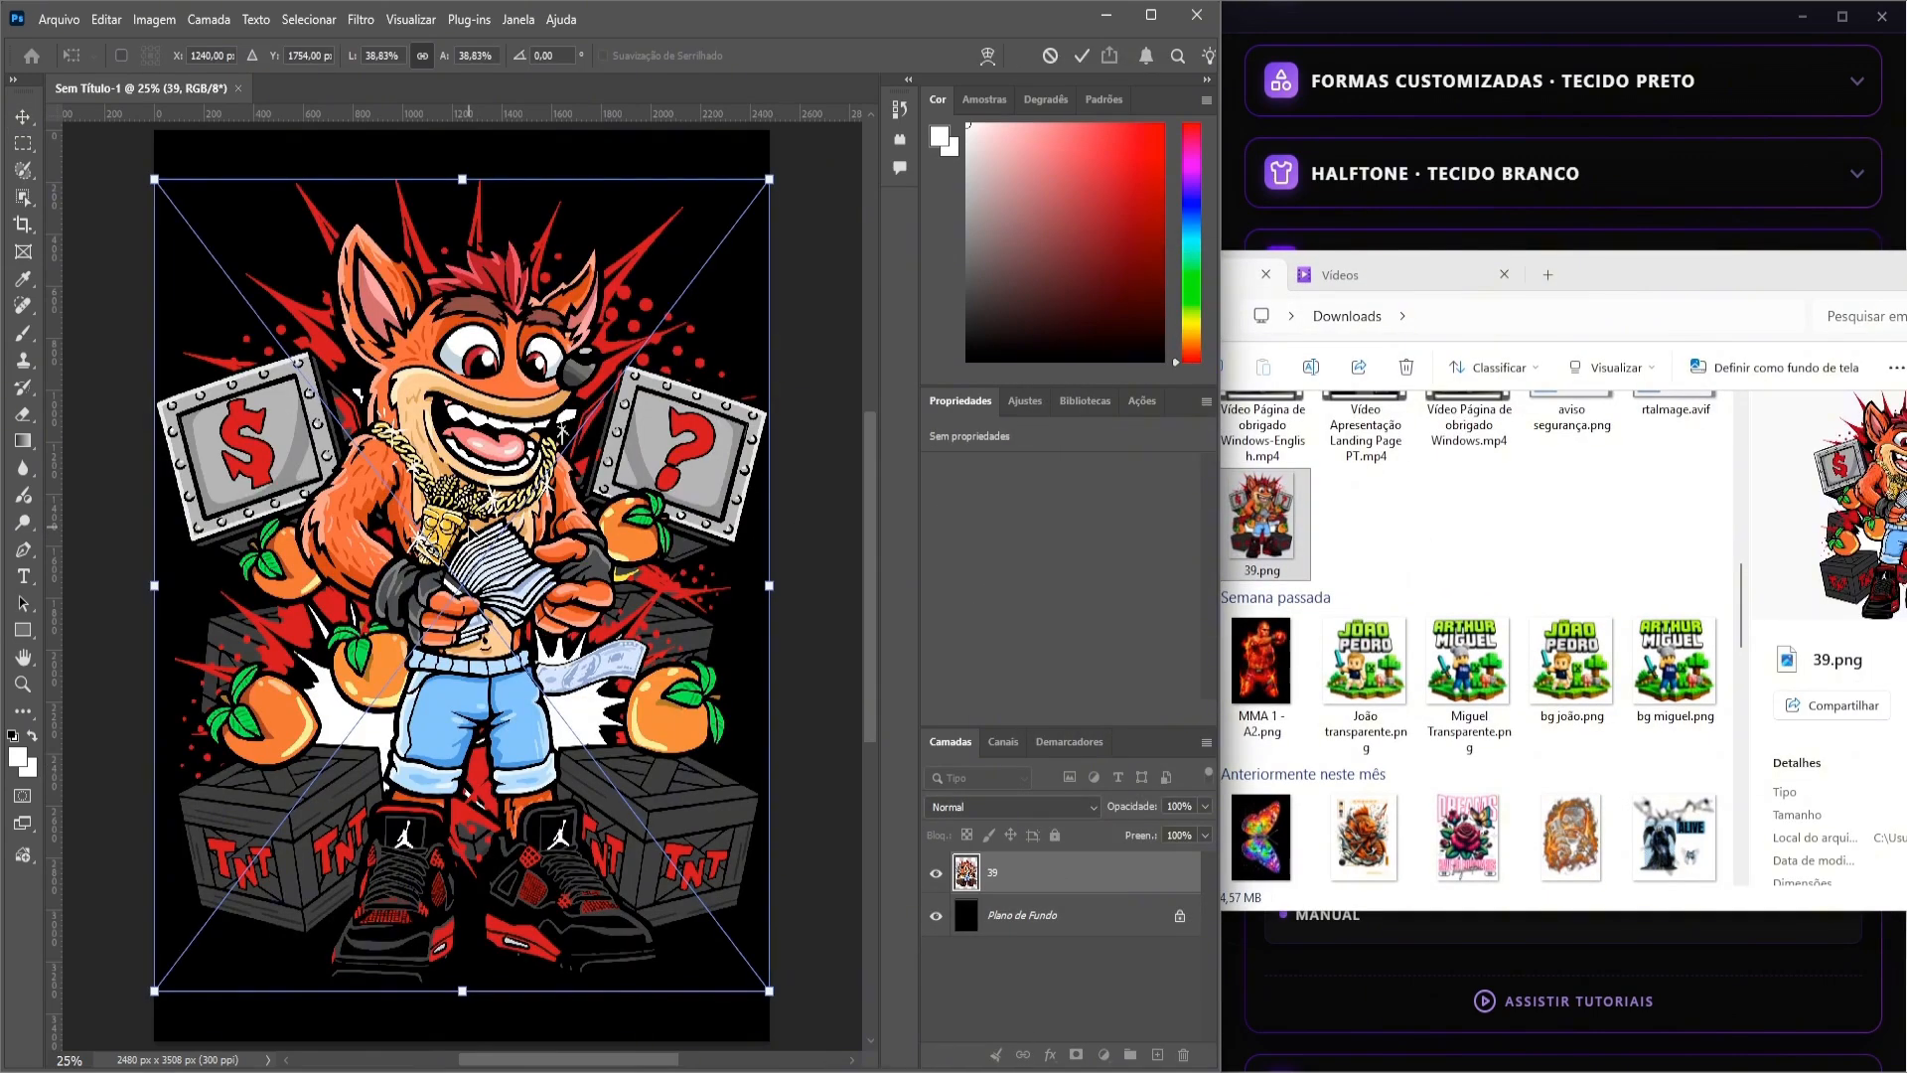
{"action": "key", "text": "Return"}
{"action": "left_click", "coordinate": [1323, 374]}
{"action": "left_click", "coordinate": [1033, 776]}
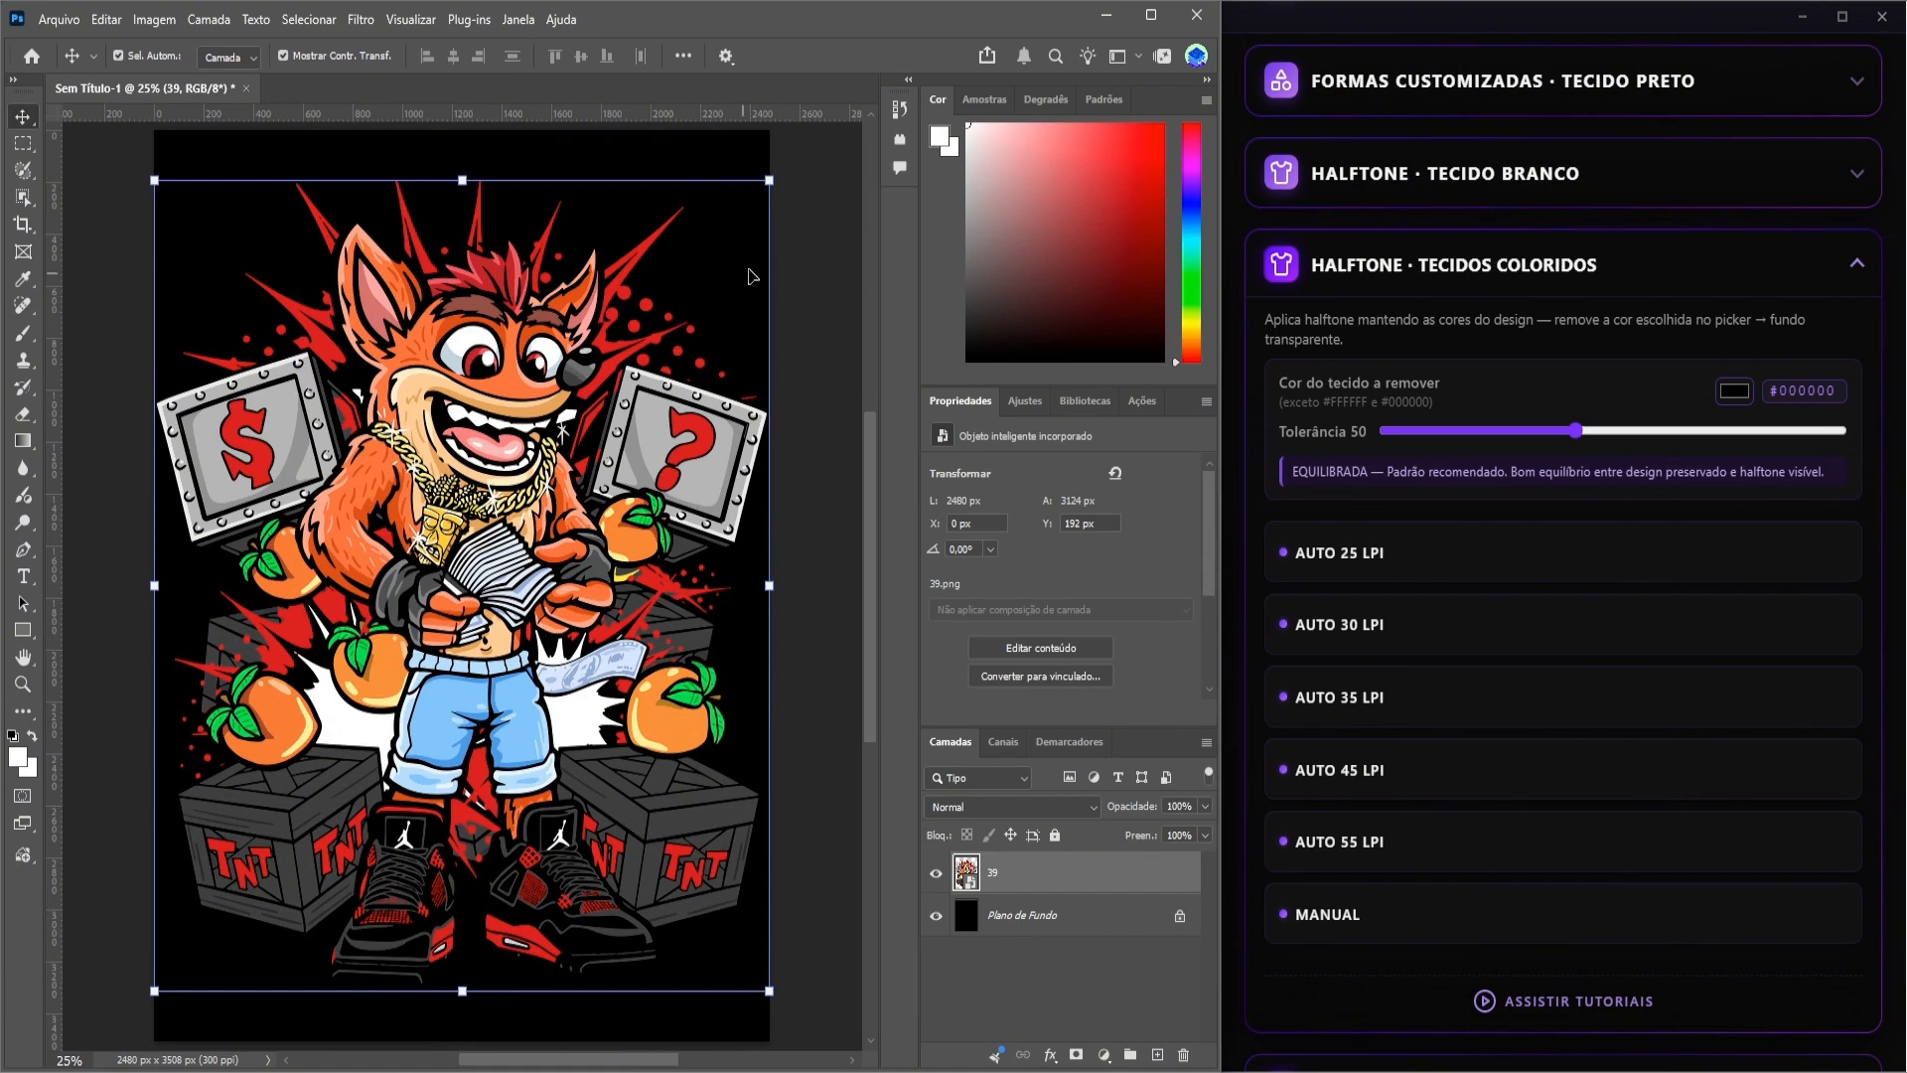
- Add a solid blue (#2b50d8) fill layer beneath the artwork and delete the black background layer
{"action": "left_click", "coordinate": [1040, 916]}
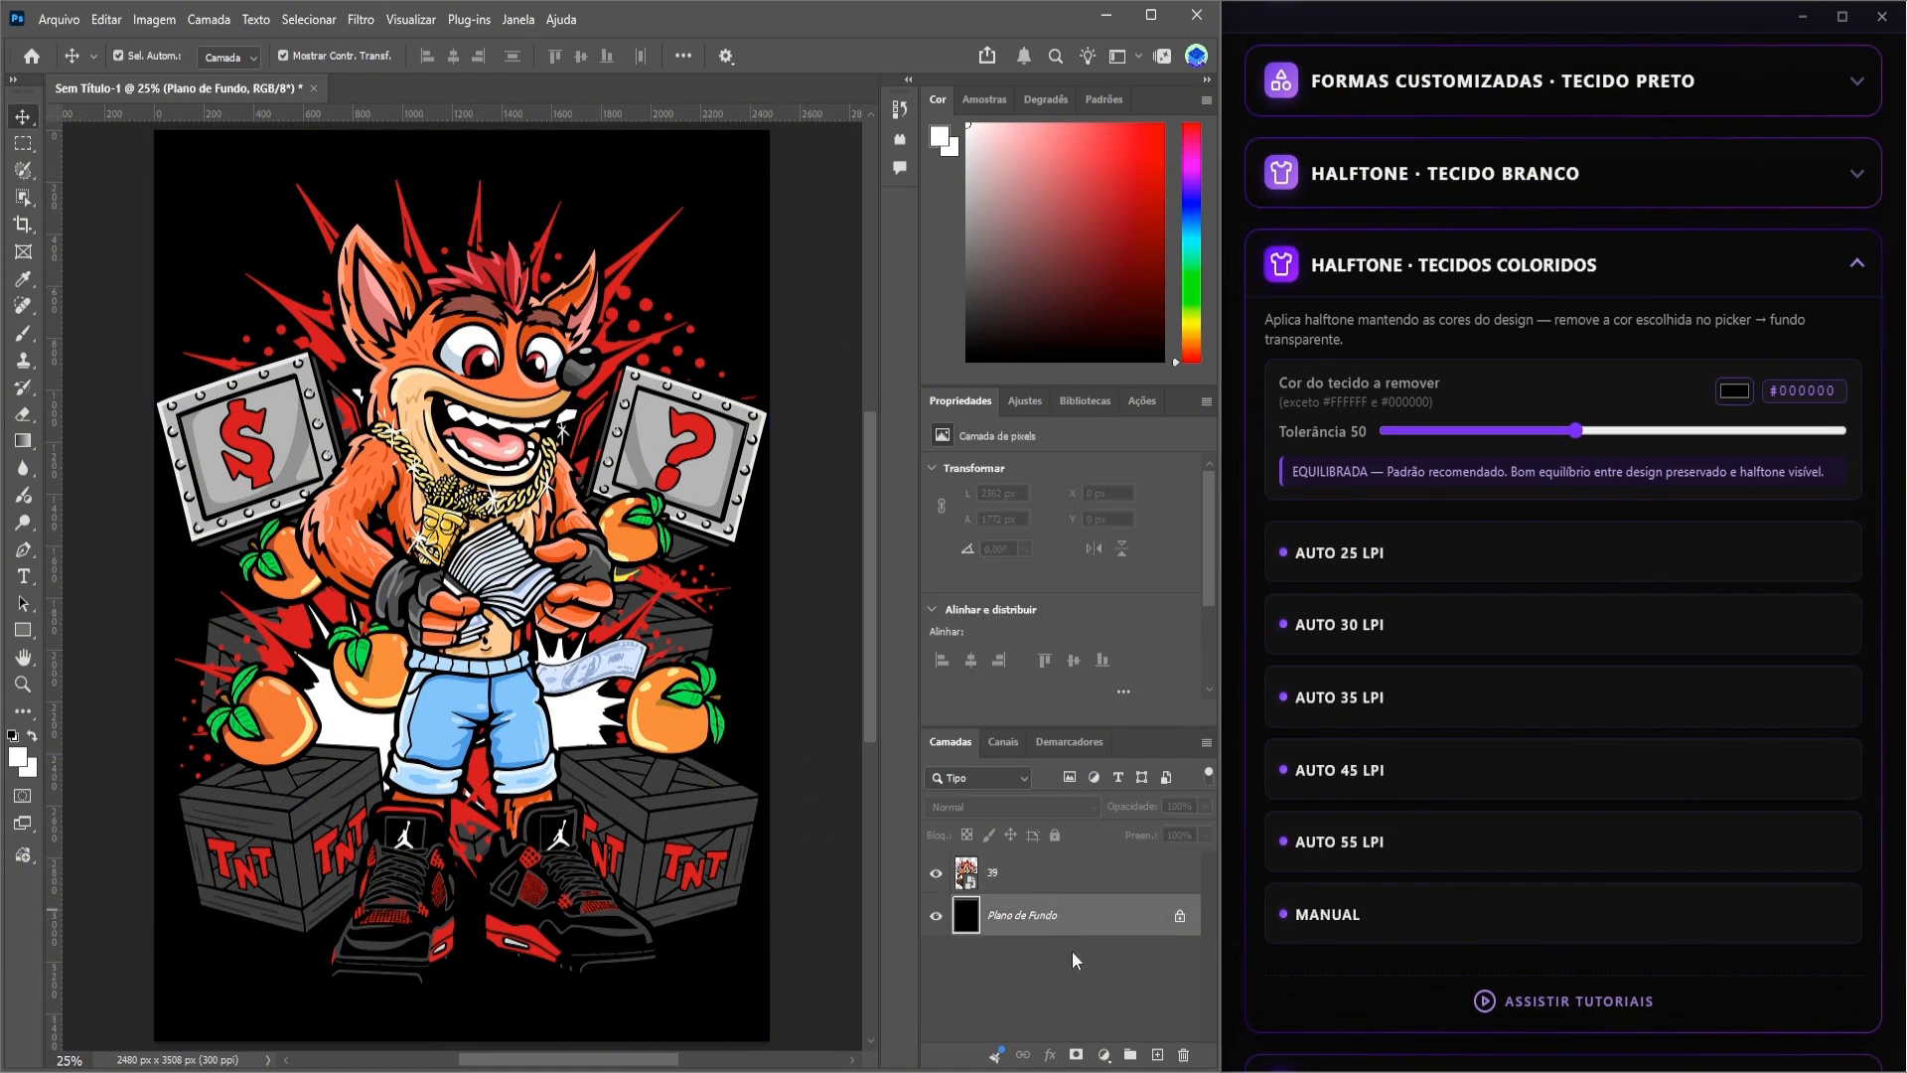
{"action": "left_click", "coordinate": [1105, 1055]}
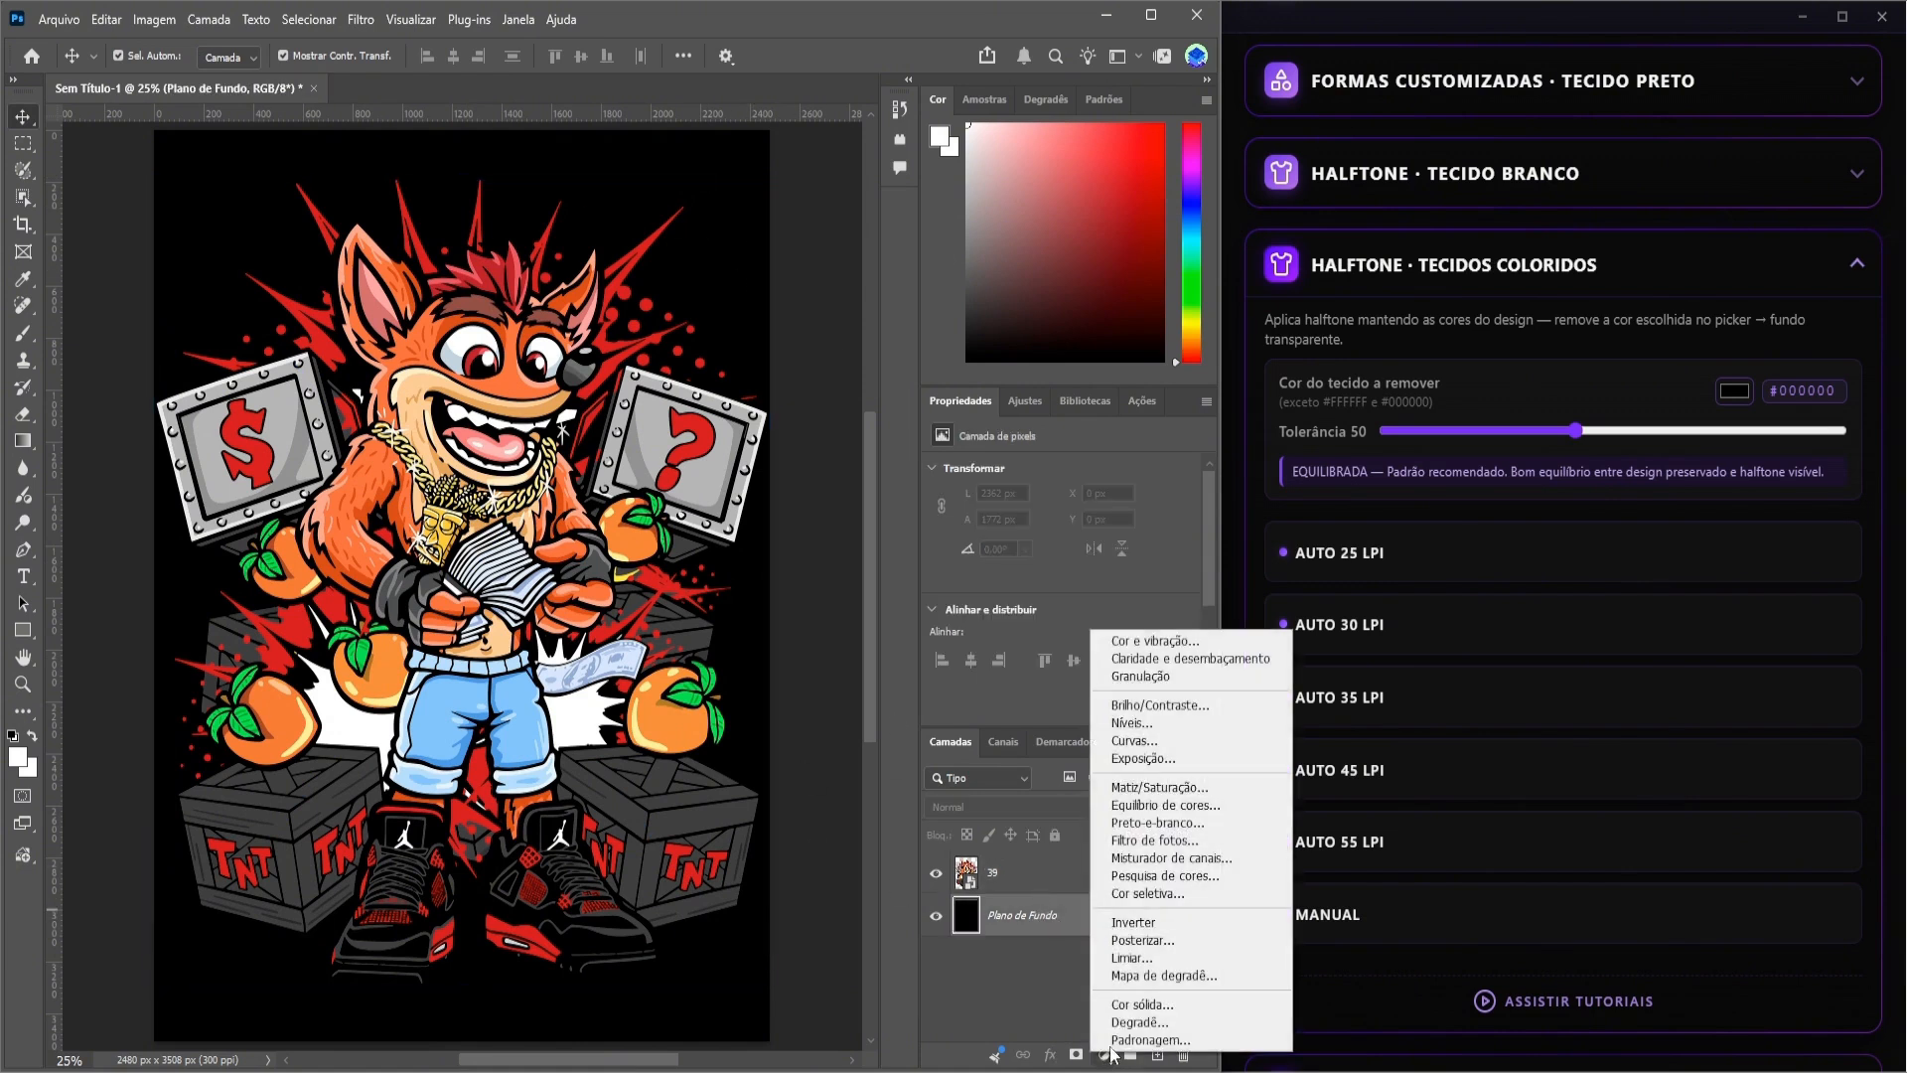
{"action": "left_click", "coordinate": [1157, 1004]}
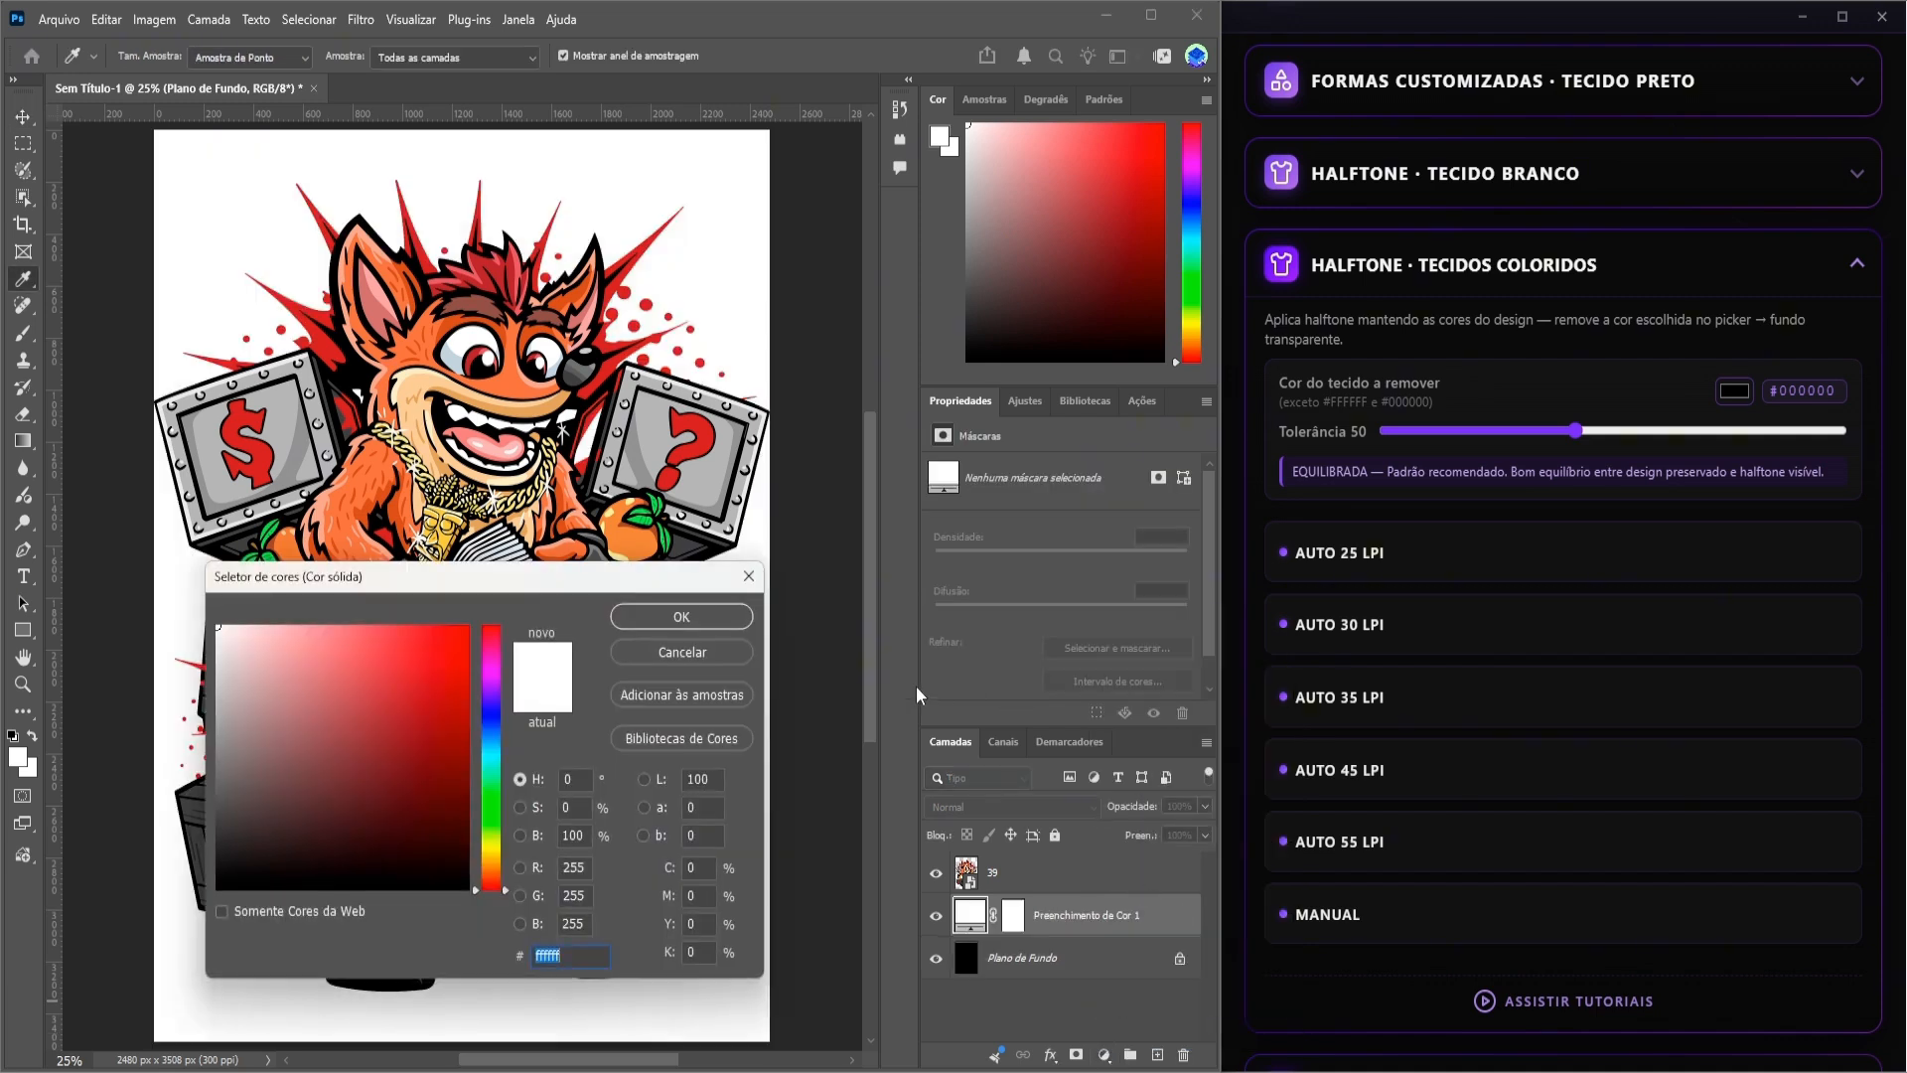
{"action": "type", "text": "2a4bc7"}
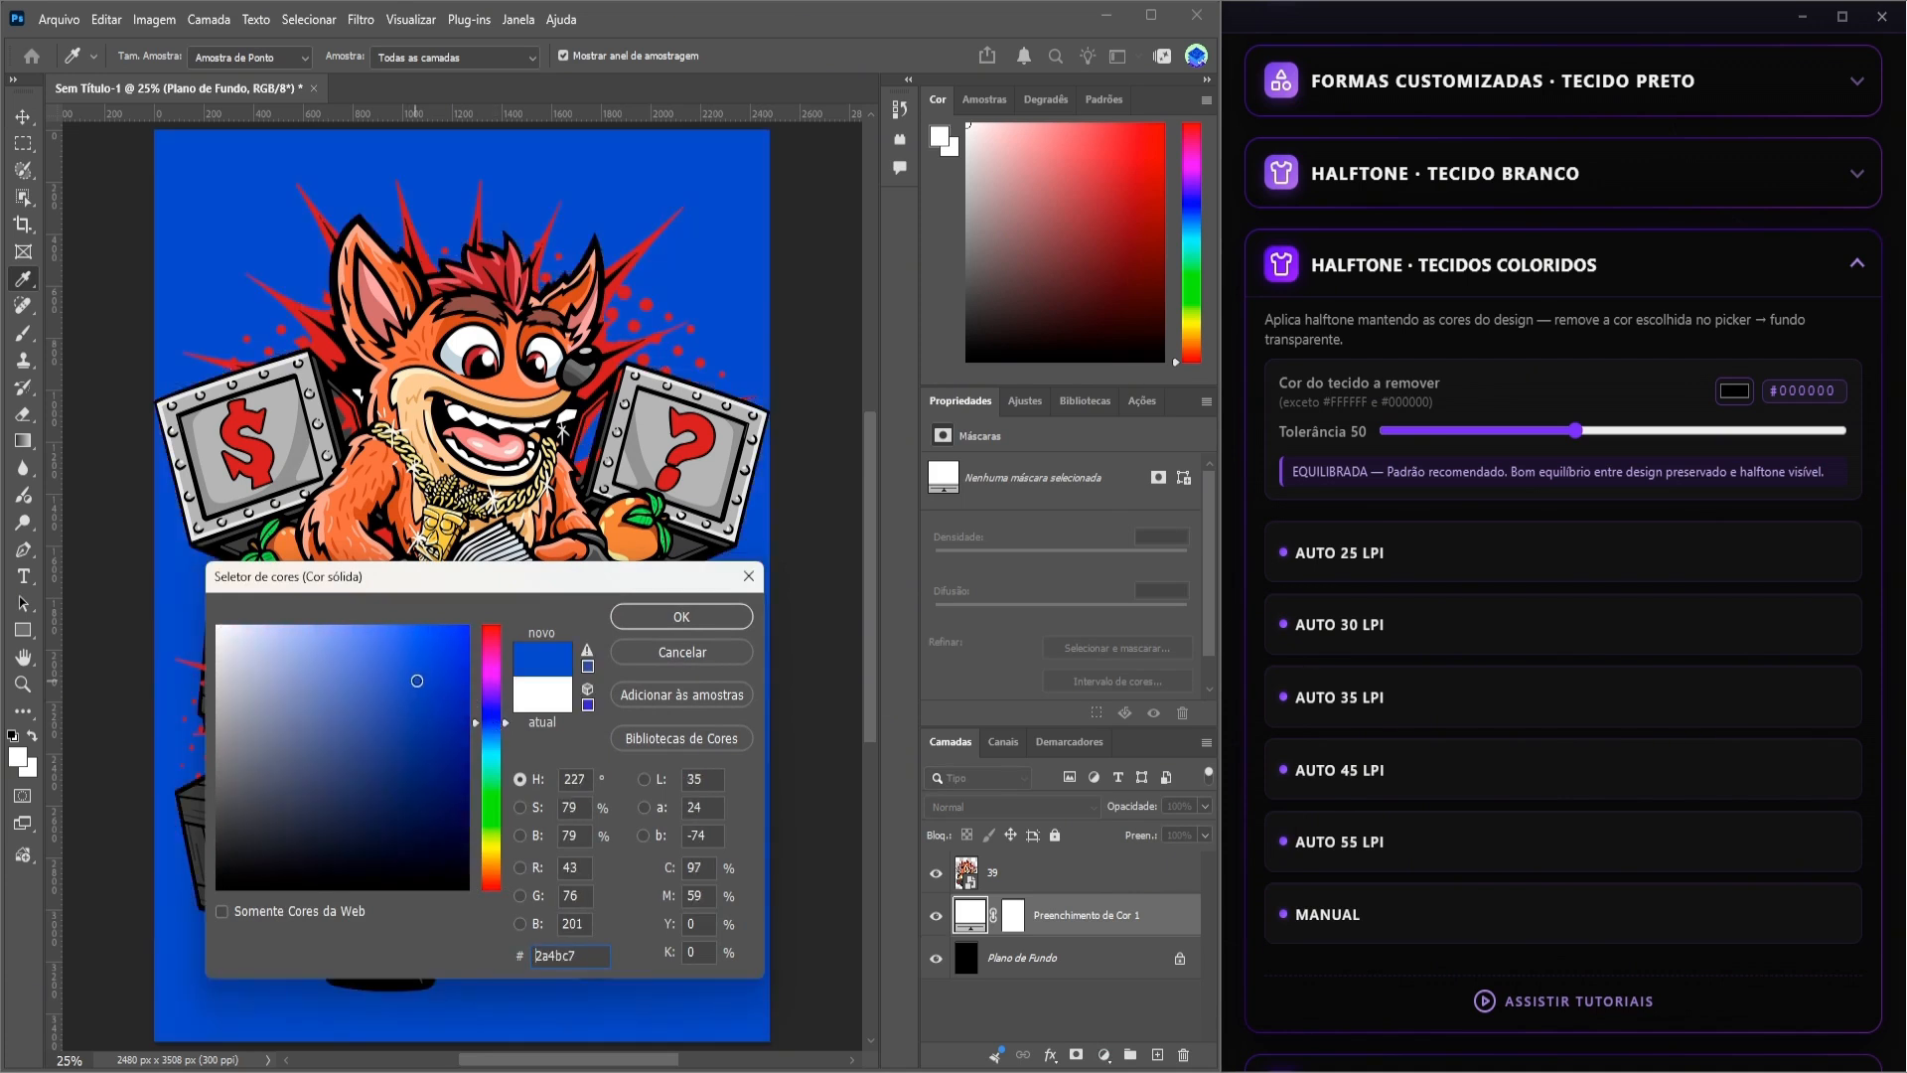
{"action": "left_click_drag", "start_coordinate": [417, 681], "coordinate": [418, 667]}
{"action": "left_click", "coordinate": [655, 622]}
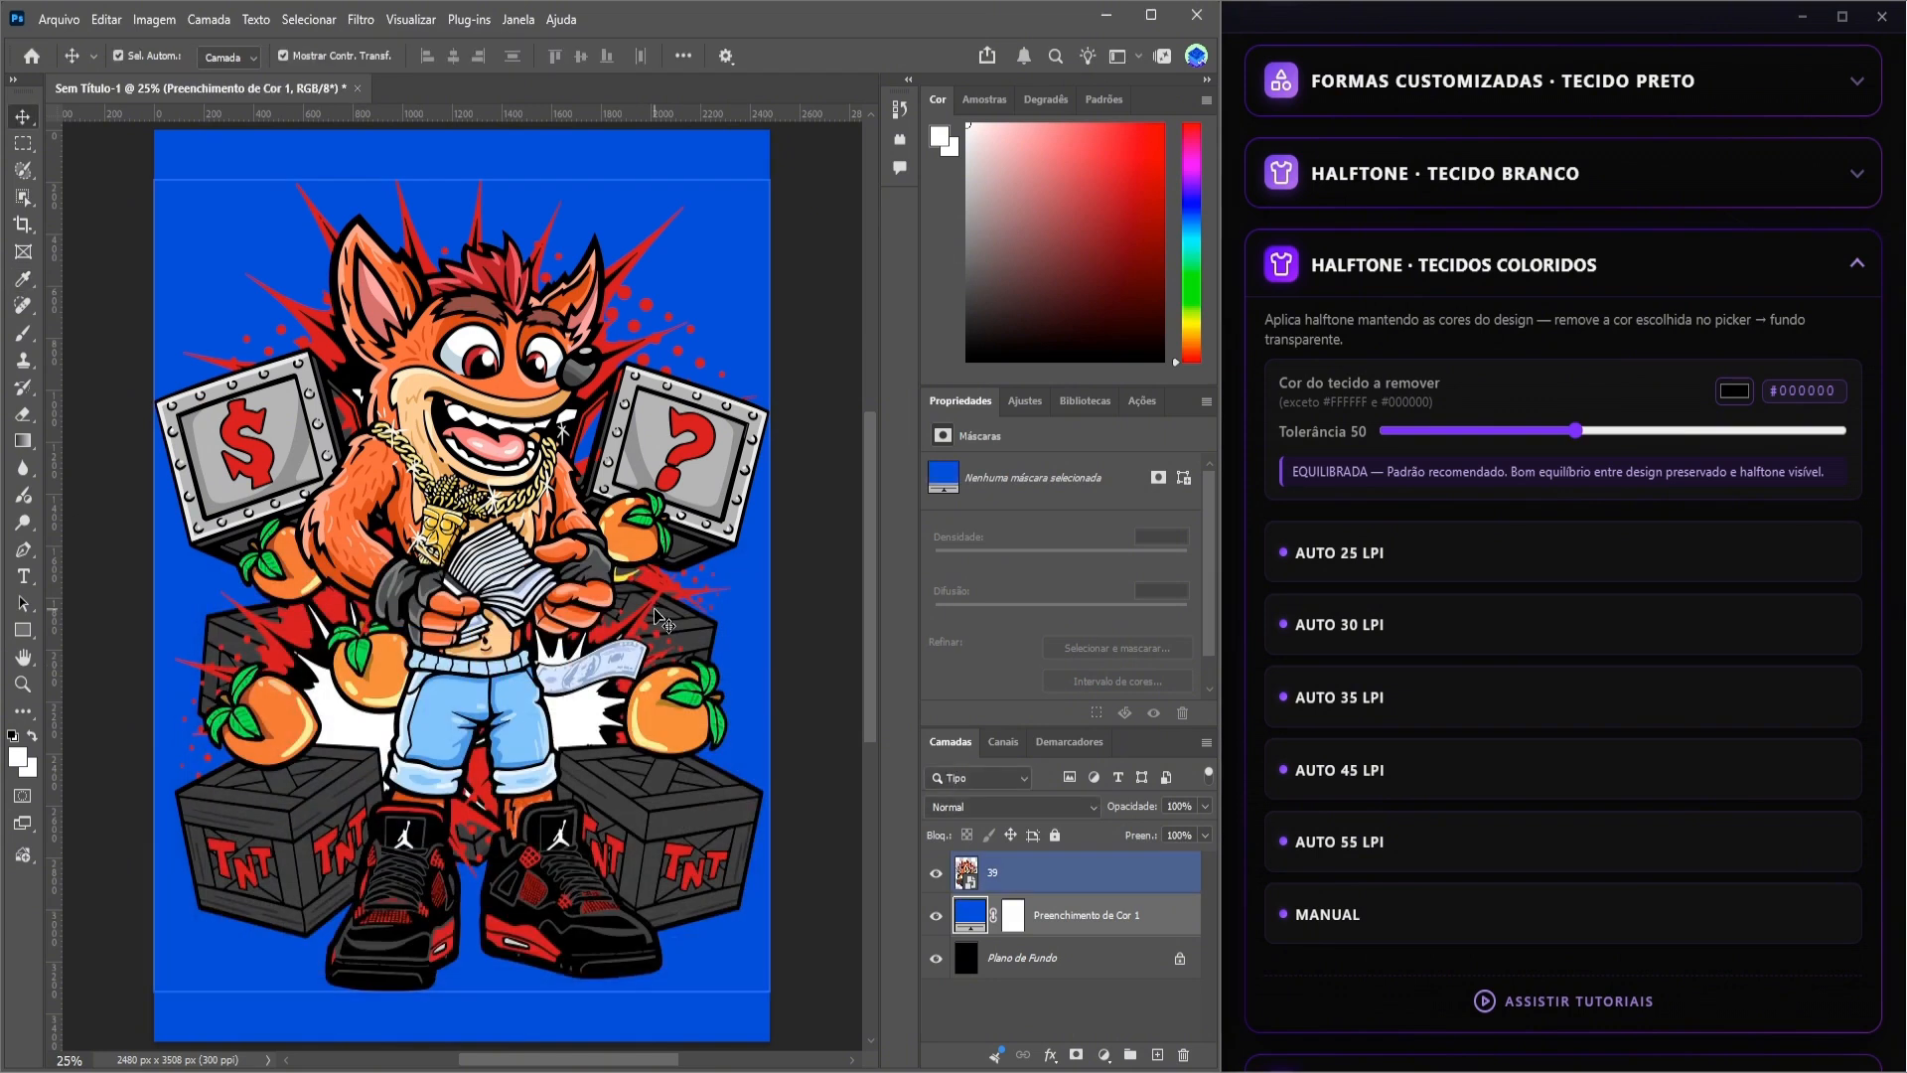
{"action": "left_click", "coordinate": [1028, 960]}
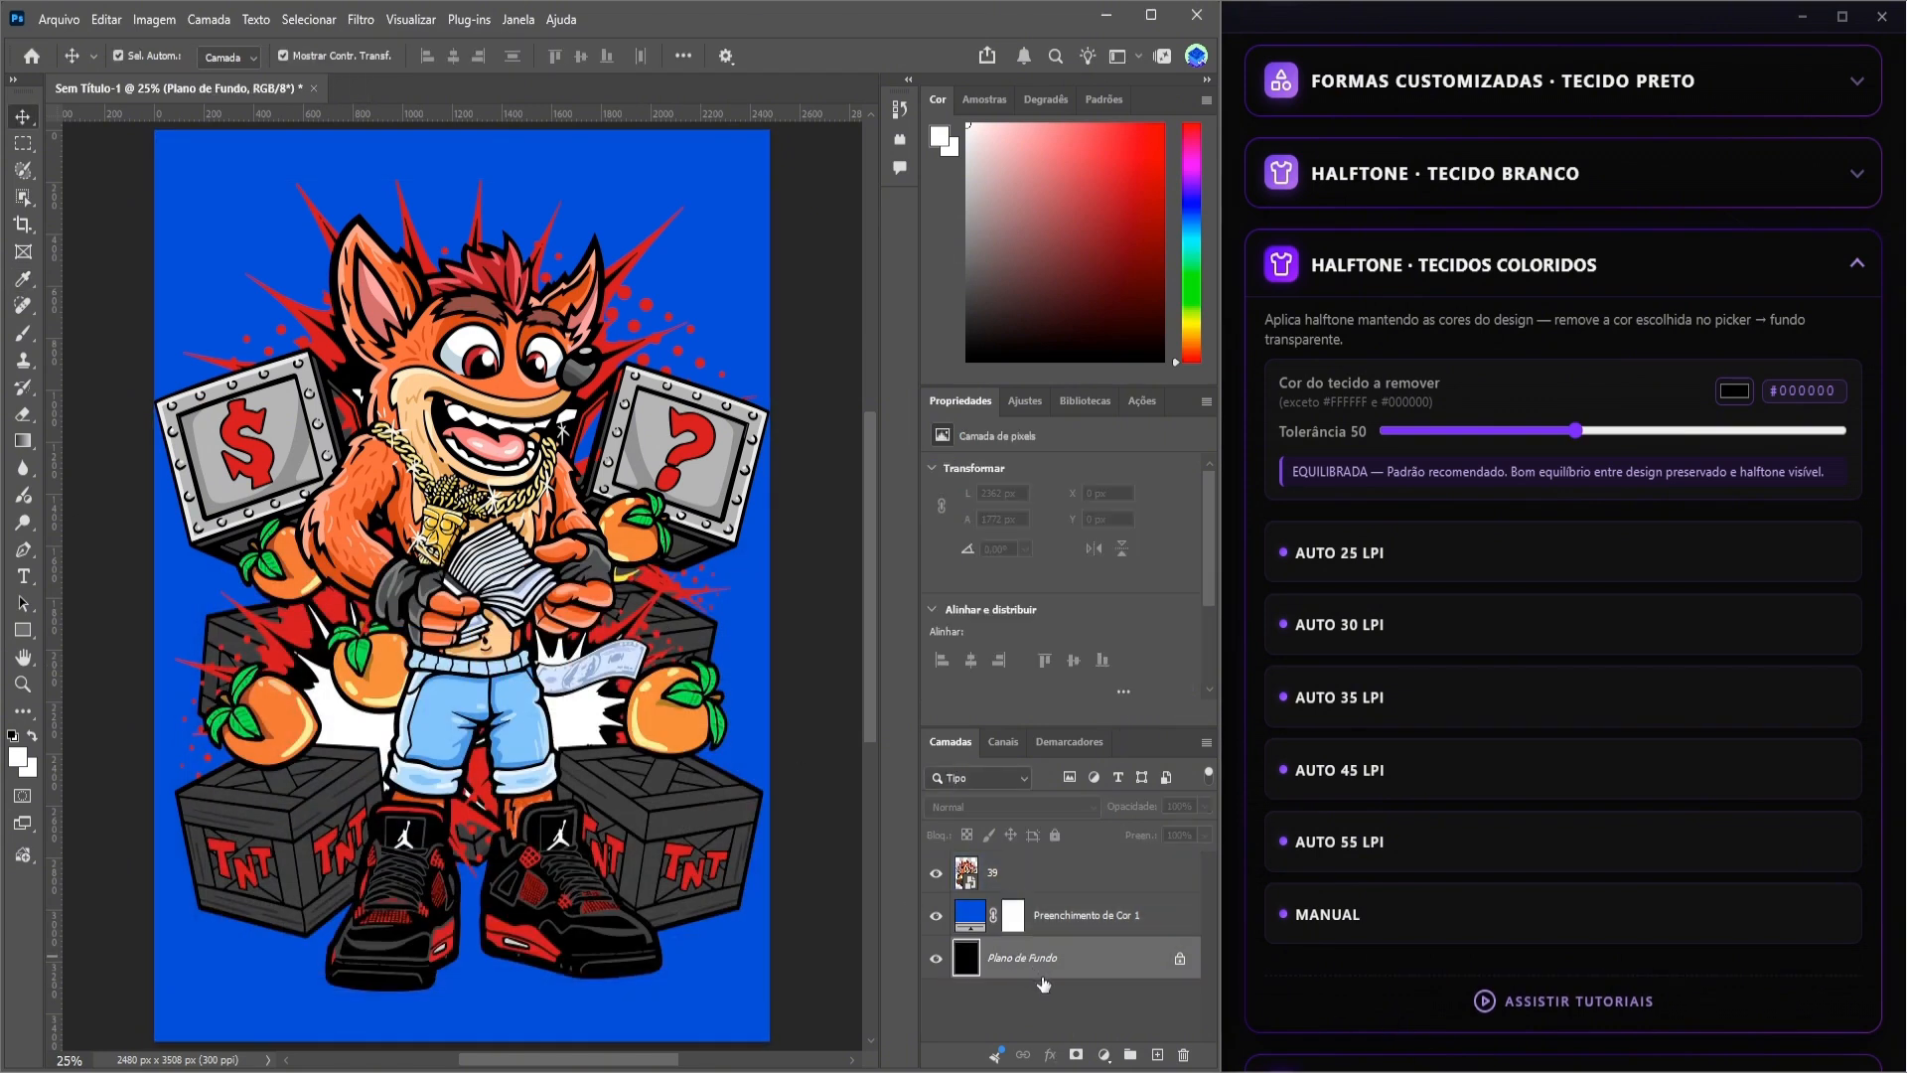
{"action": "key", "text": "Delete"}
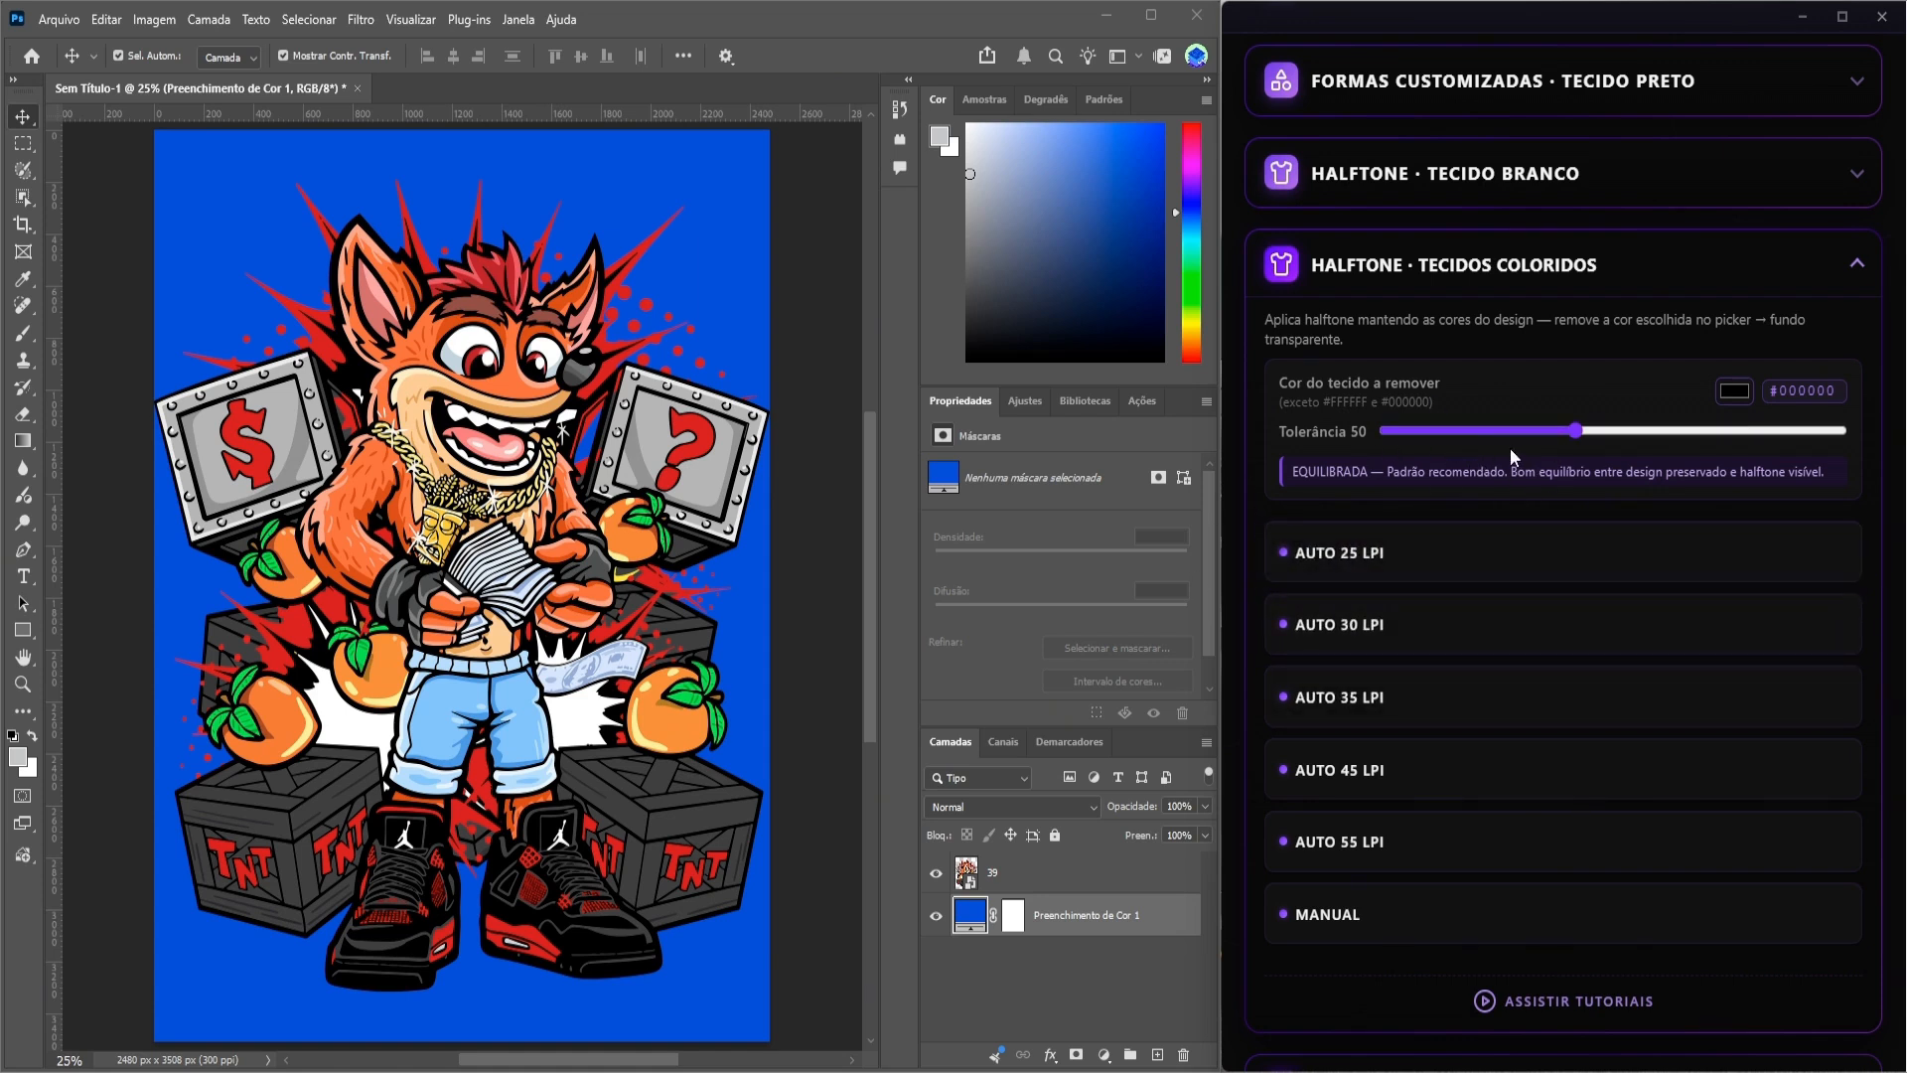
{"action": "scroll", "coordinate": [1509, 447], "scroll_direction": "up", "scroll_amount": 2}
{"action": "scroll", "coordinate": [1514, 460], "scroll_direction": "up", "scroll_amount": 1}
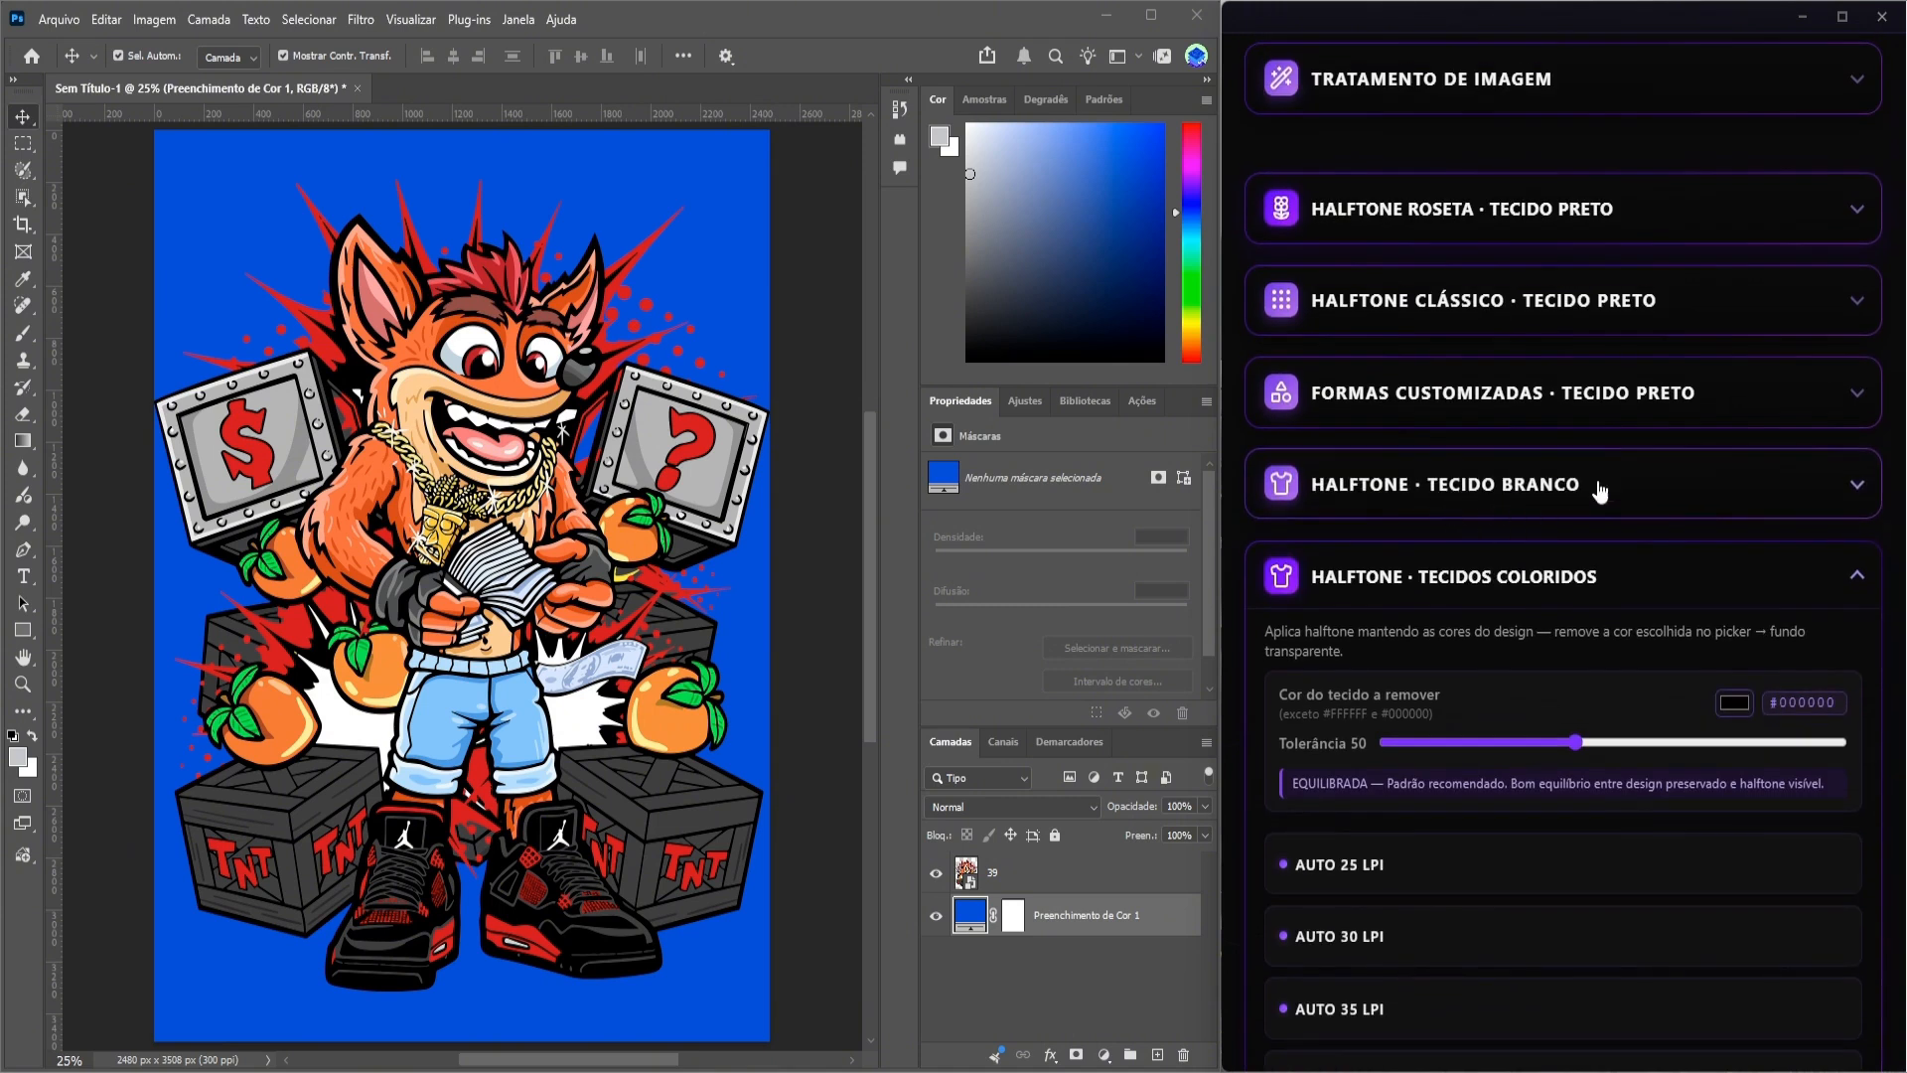
{"action": "scroll", "coordinate": [1540, 298], "scroll_direction": "down", "scroll_amount": 3}
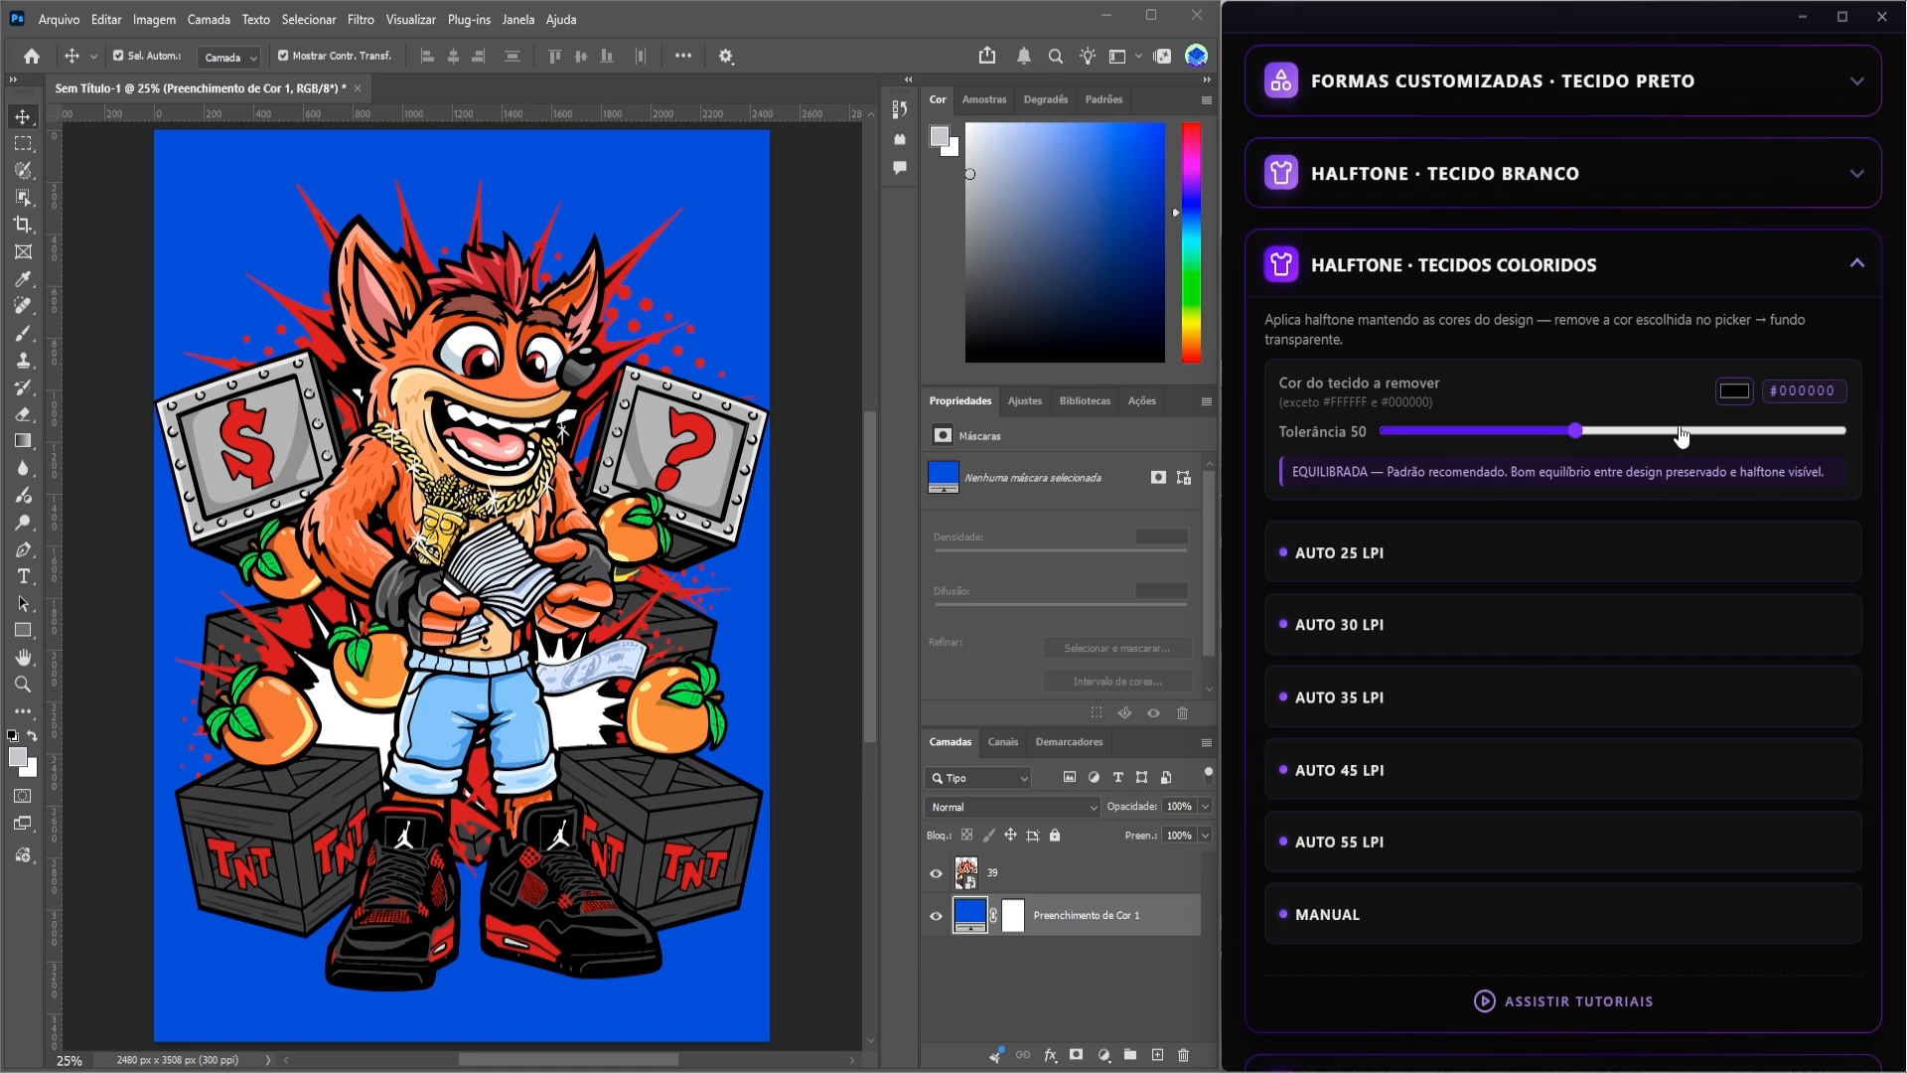
{"action": "left_click", "coordinate": [616, 383]}
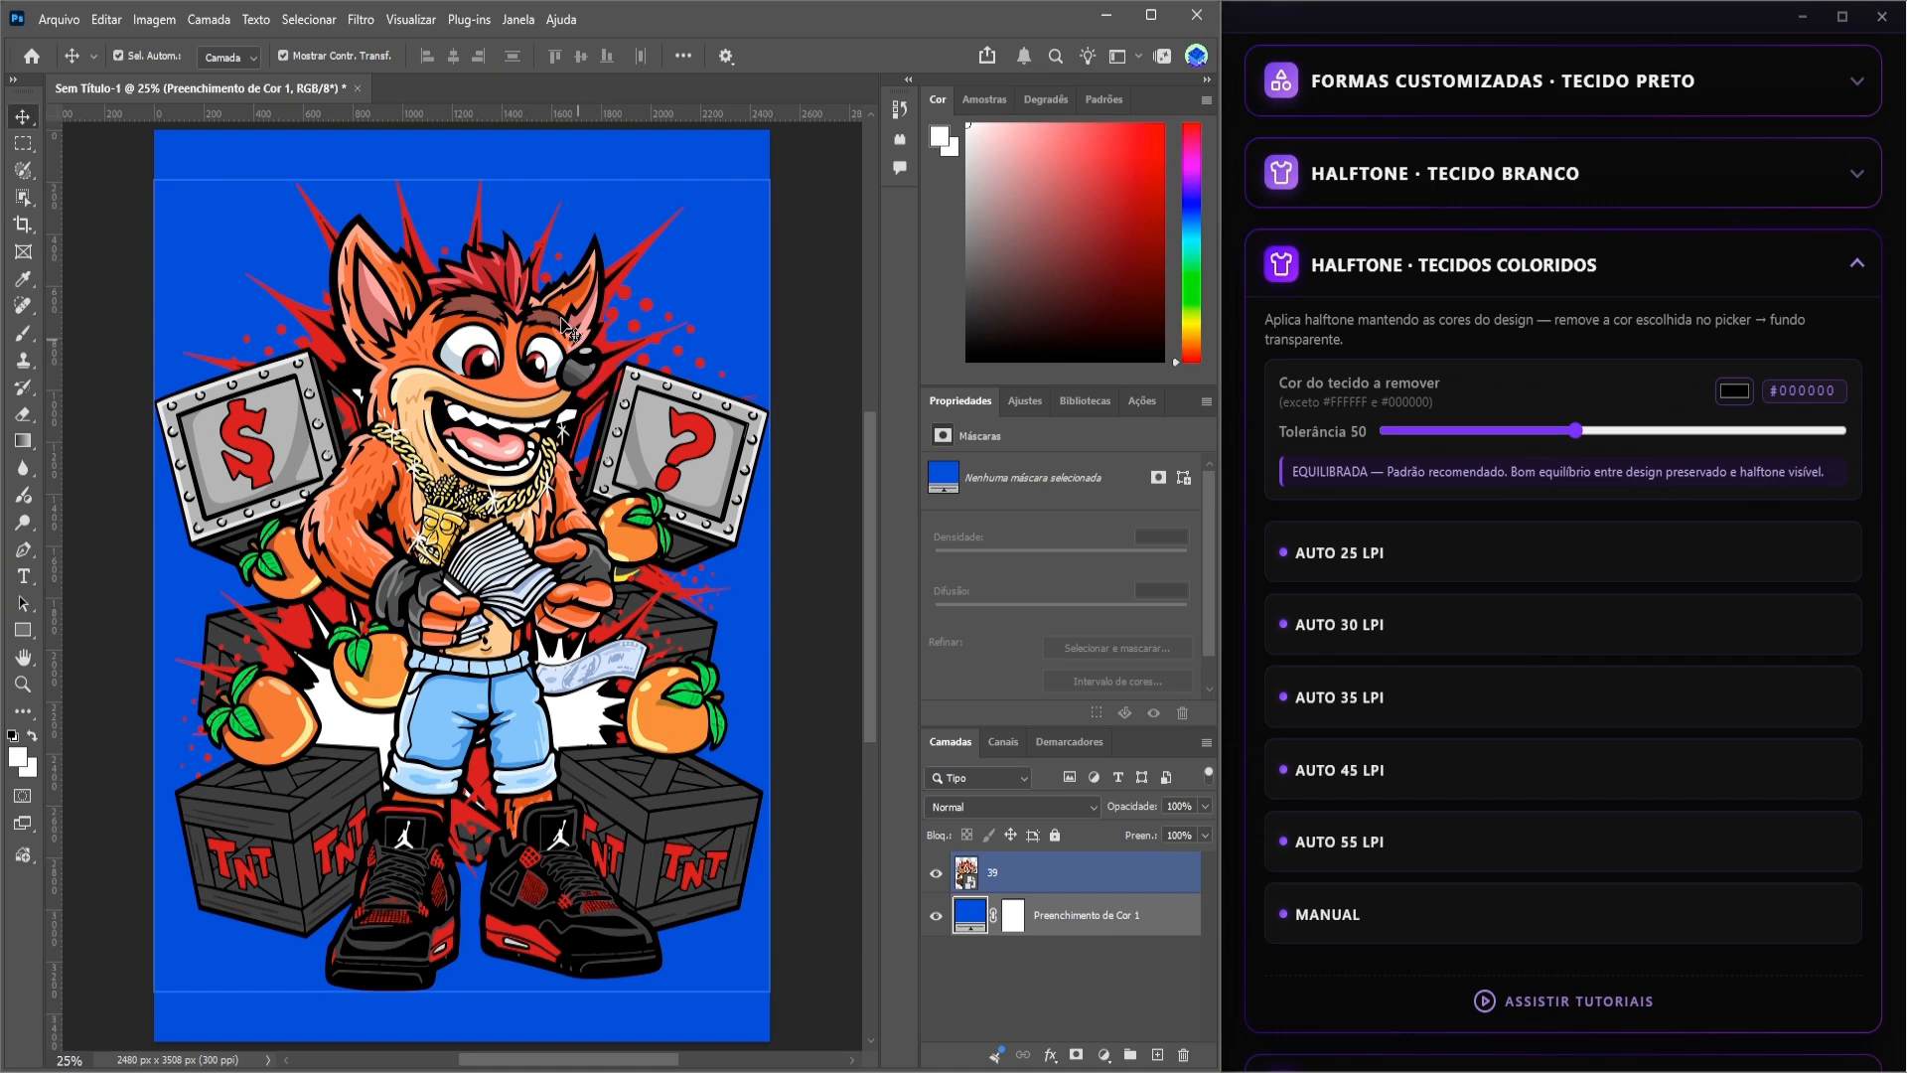
{"action": "left_click", "coordinate": [759, 164]}
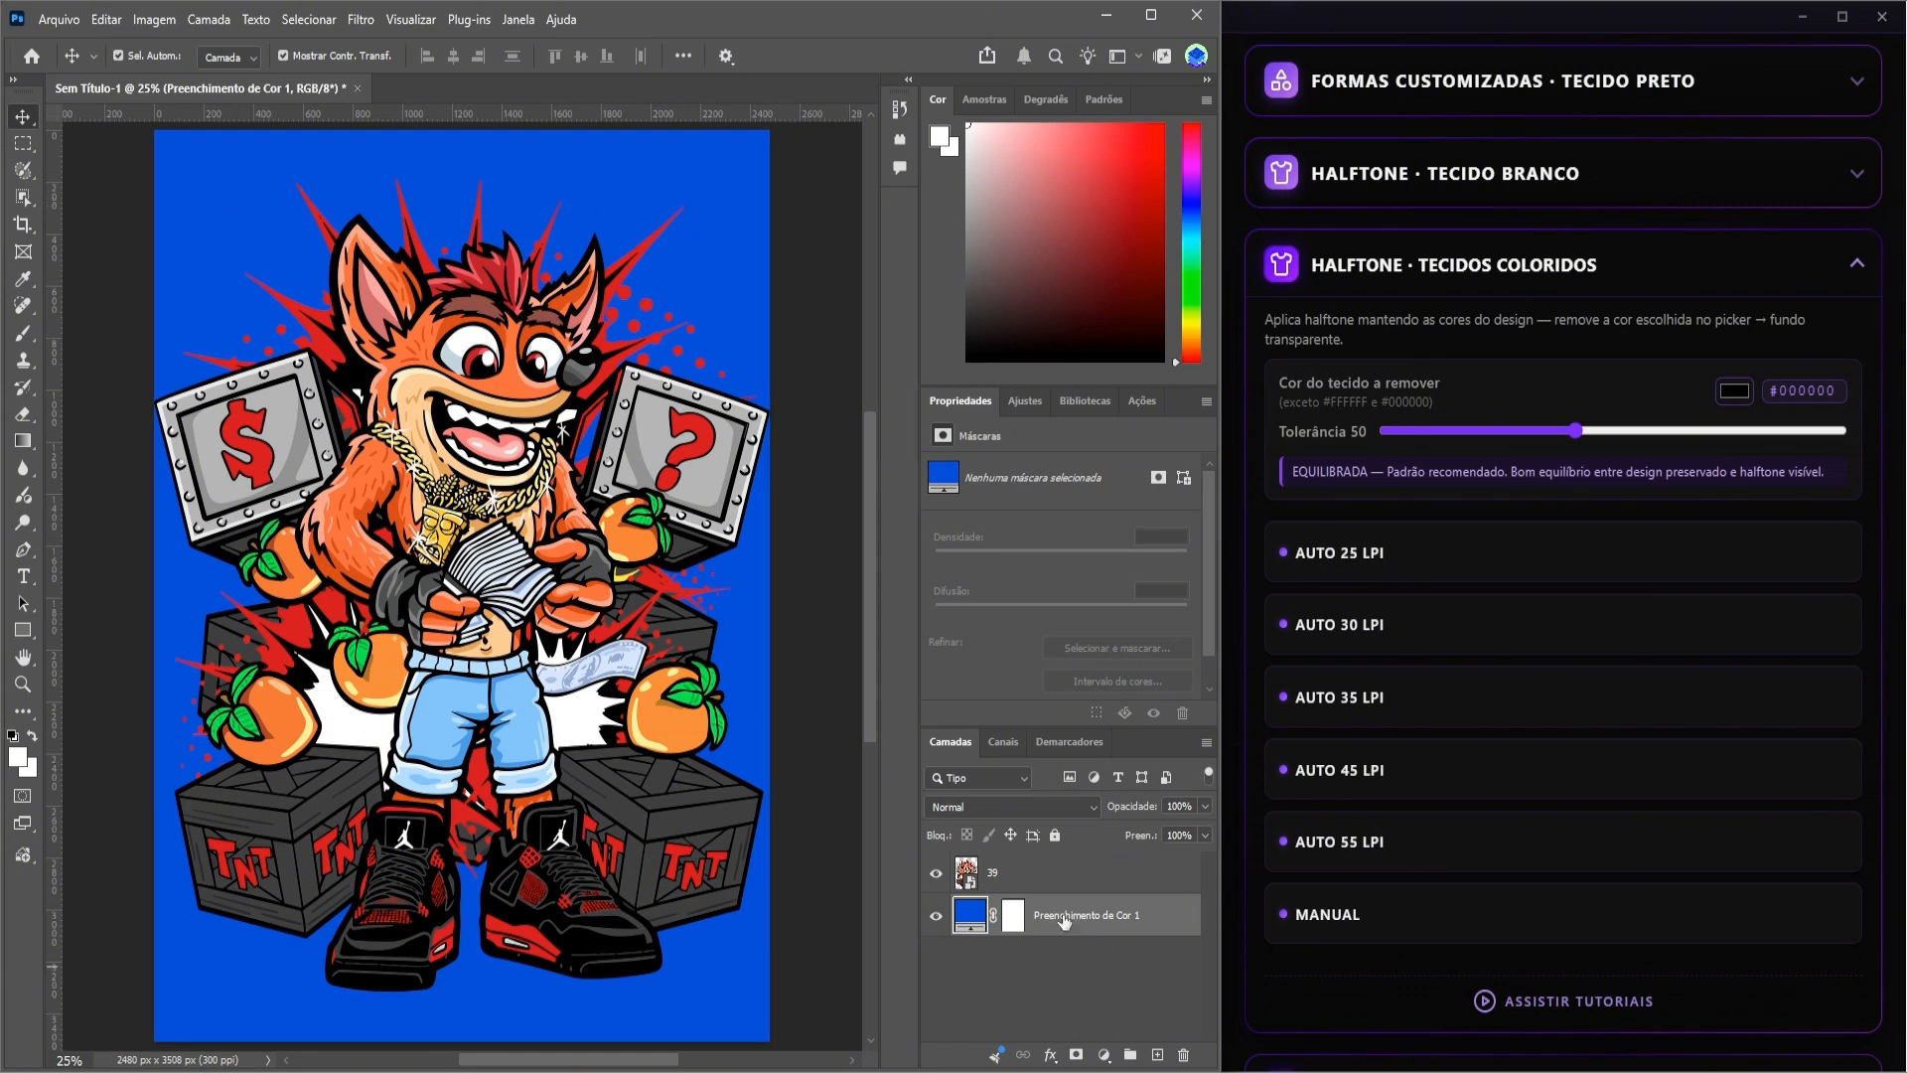
- Merge the artwork layer and the blue fill layer into a single layer
{"action": "left_click", "coordinate": [1035, 875]}
{"action": "left_click", "coordinate": [1035, 877], "text": "ctrl"}
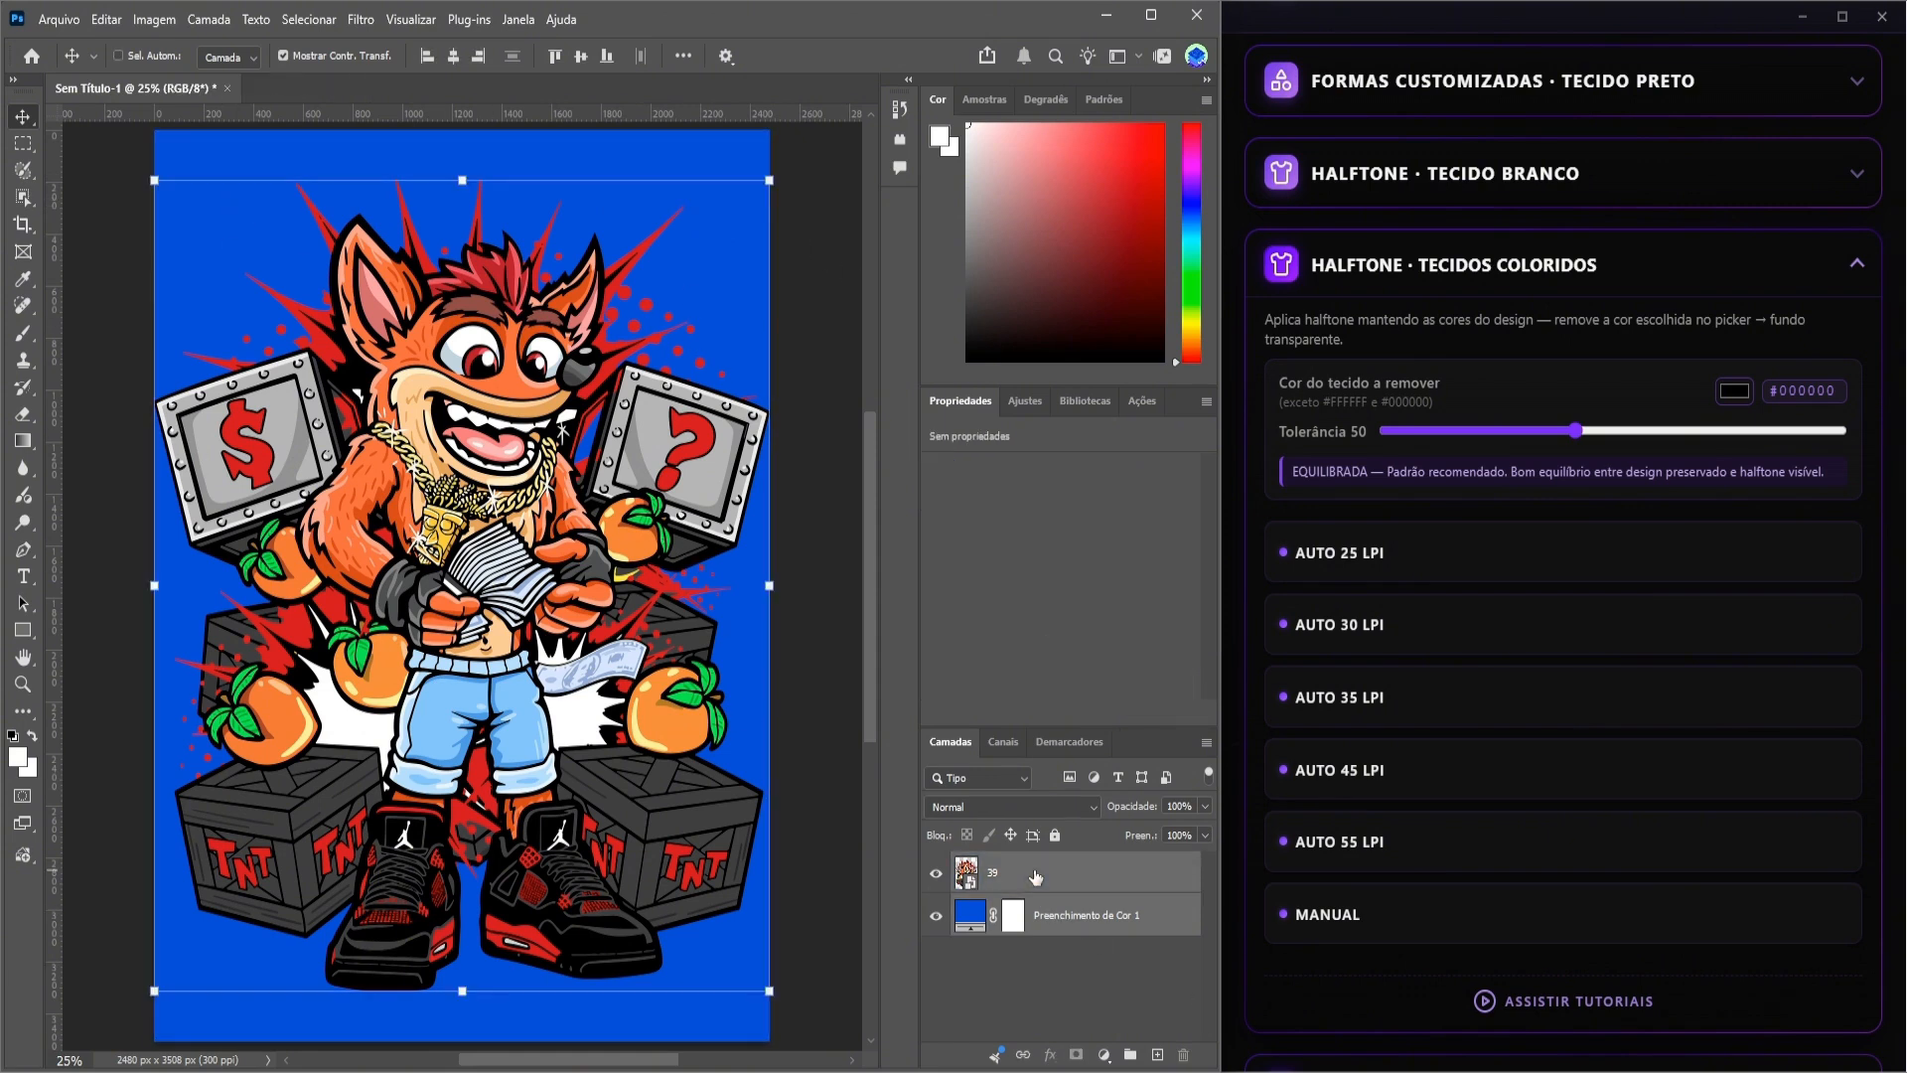
{"action": "key", "text": "ctrl+e"}
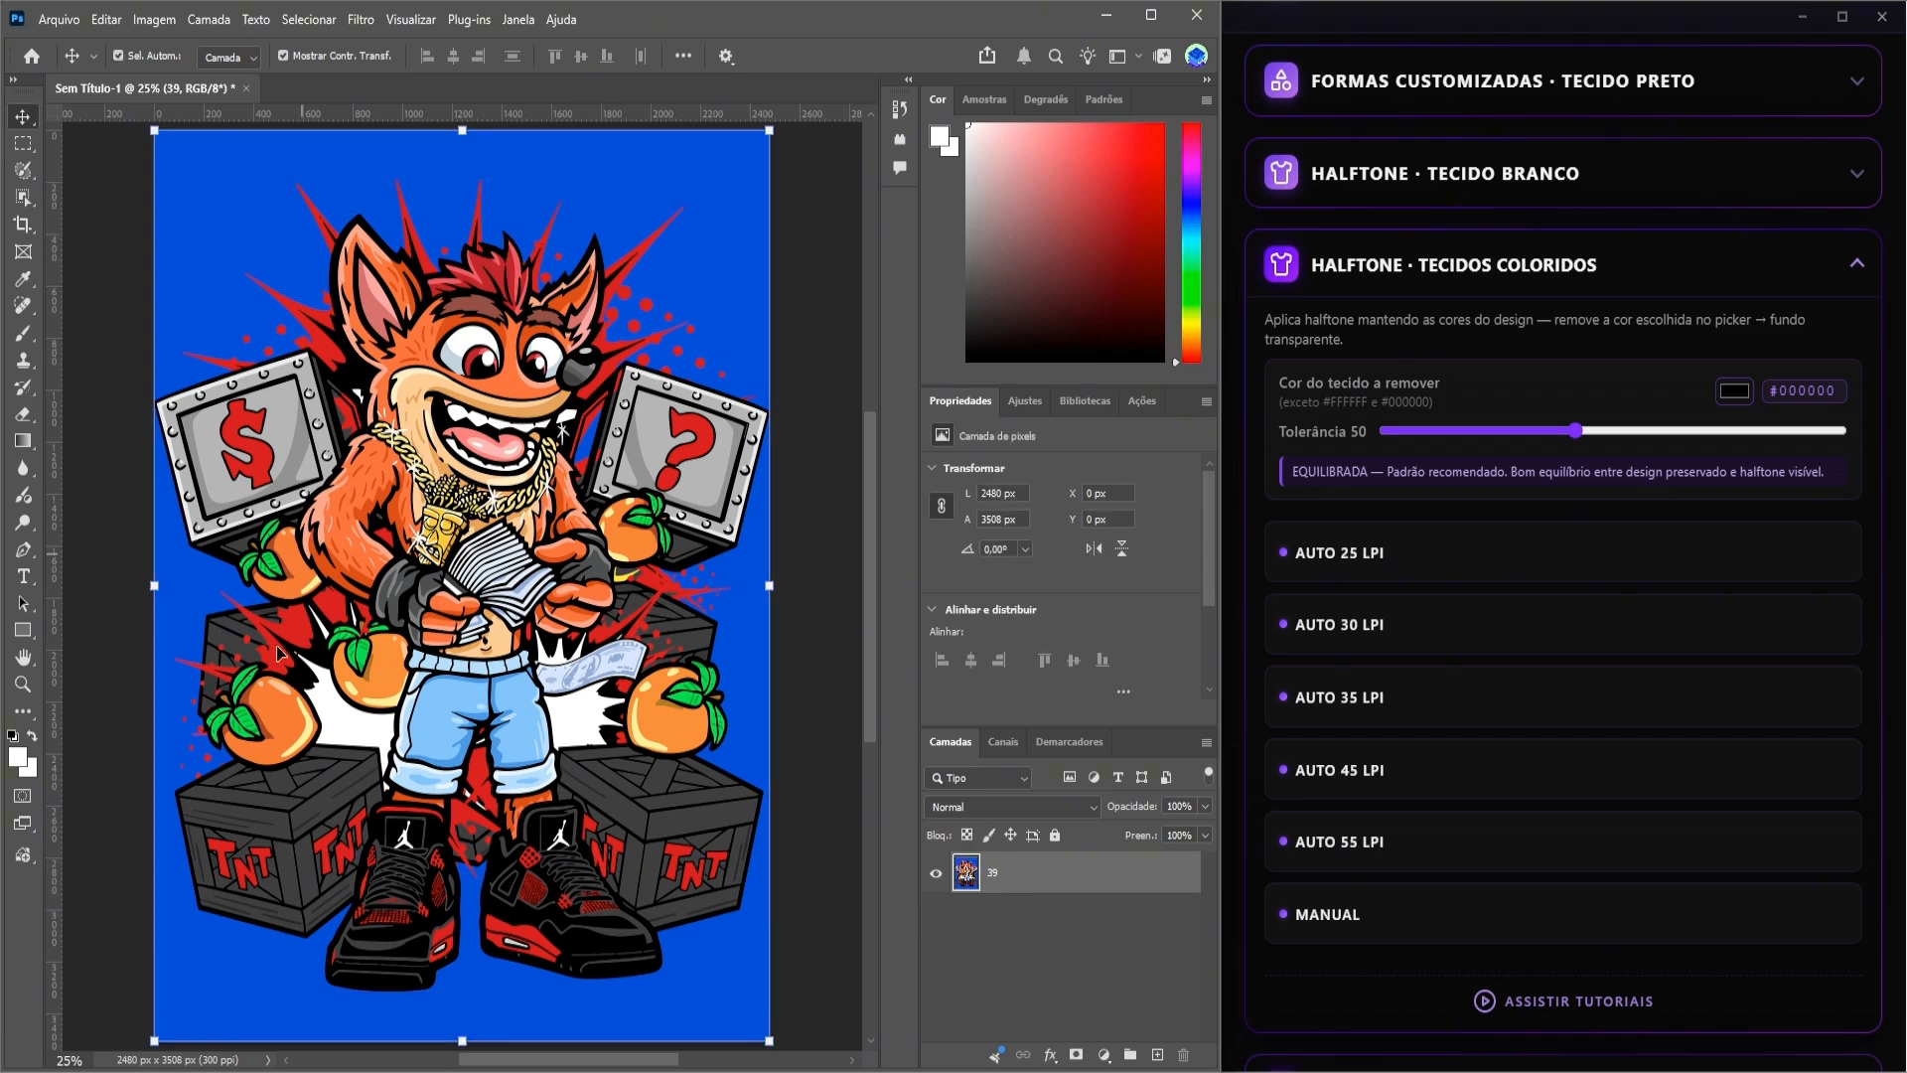
- Sample the blue background as the foreground colour and copy its hex code
{"action": "left_click", "coordinate": [18, 760]}
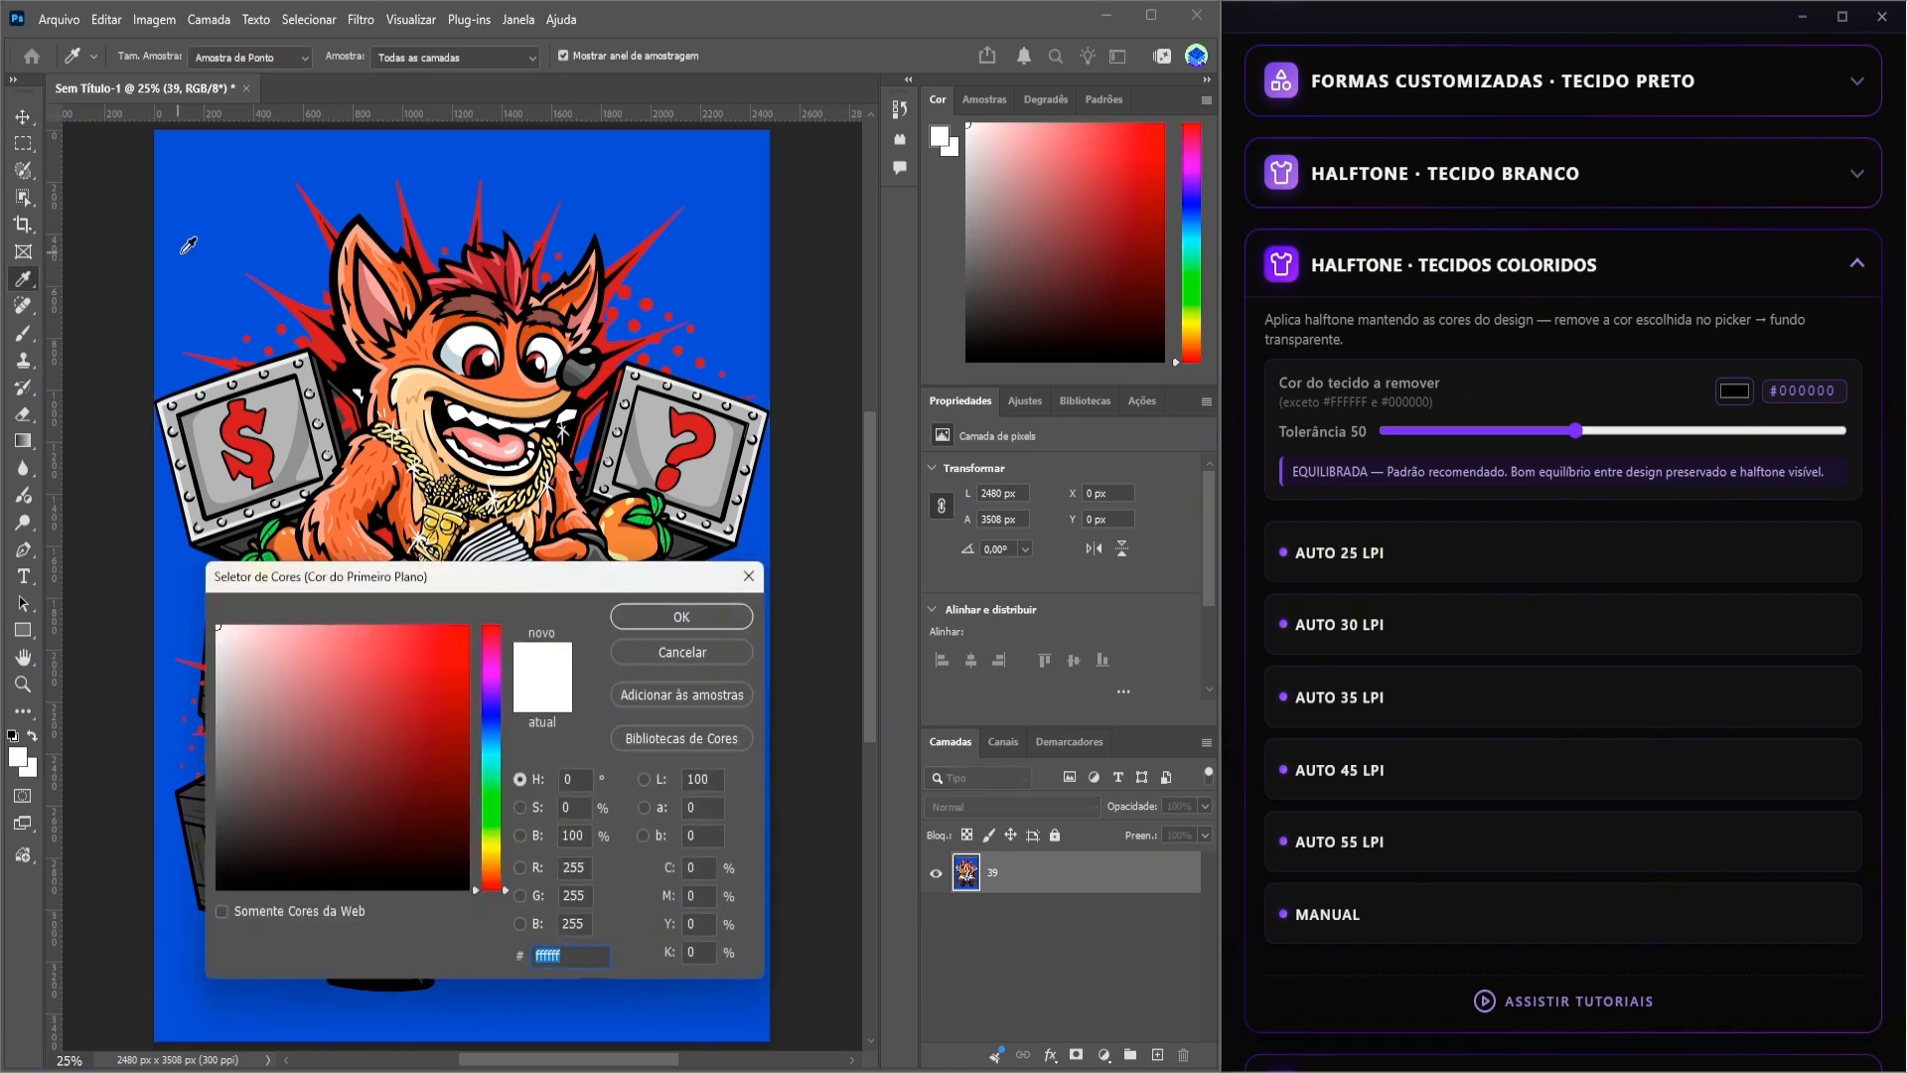
{"action": "left_click", "coordinate": [210, 270]}
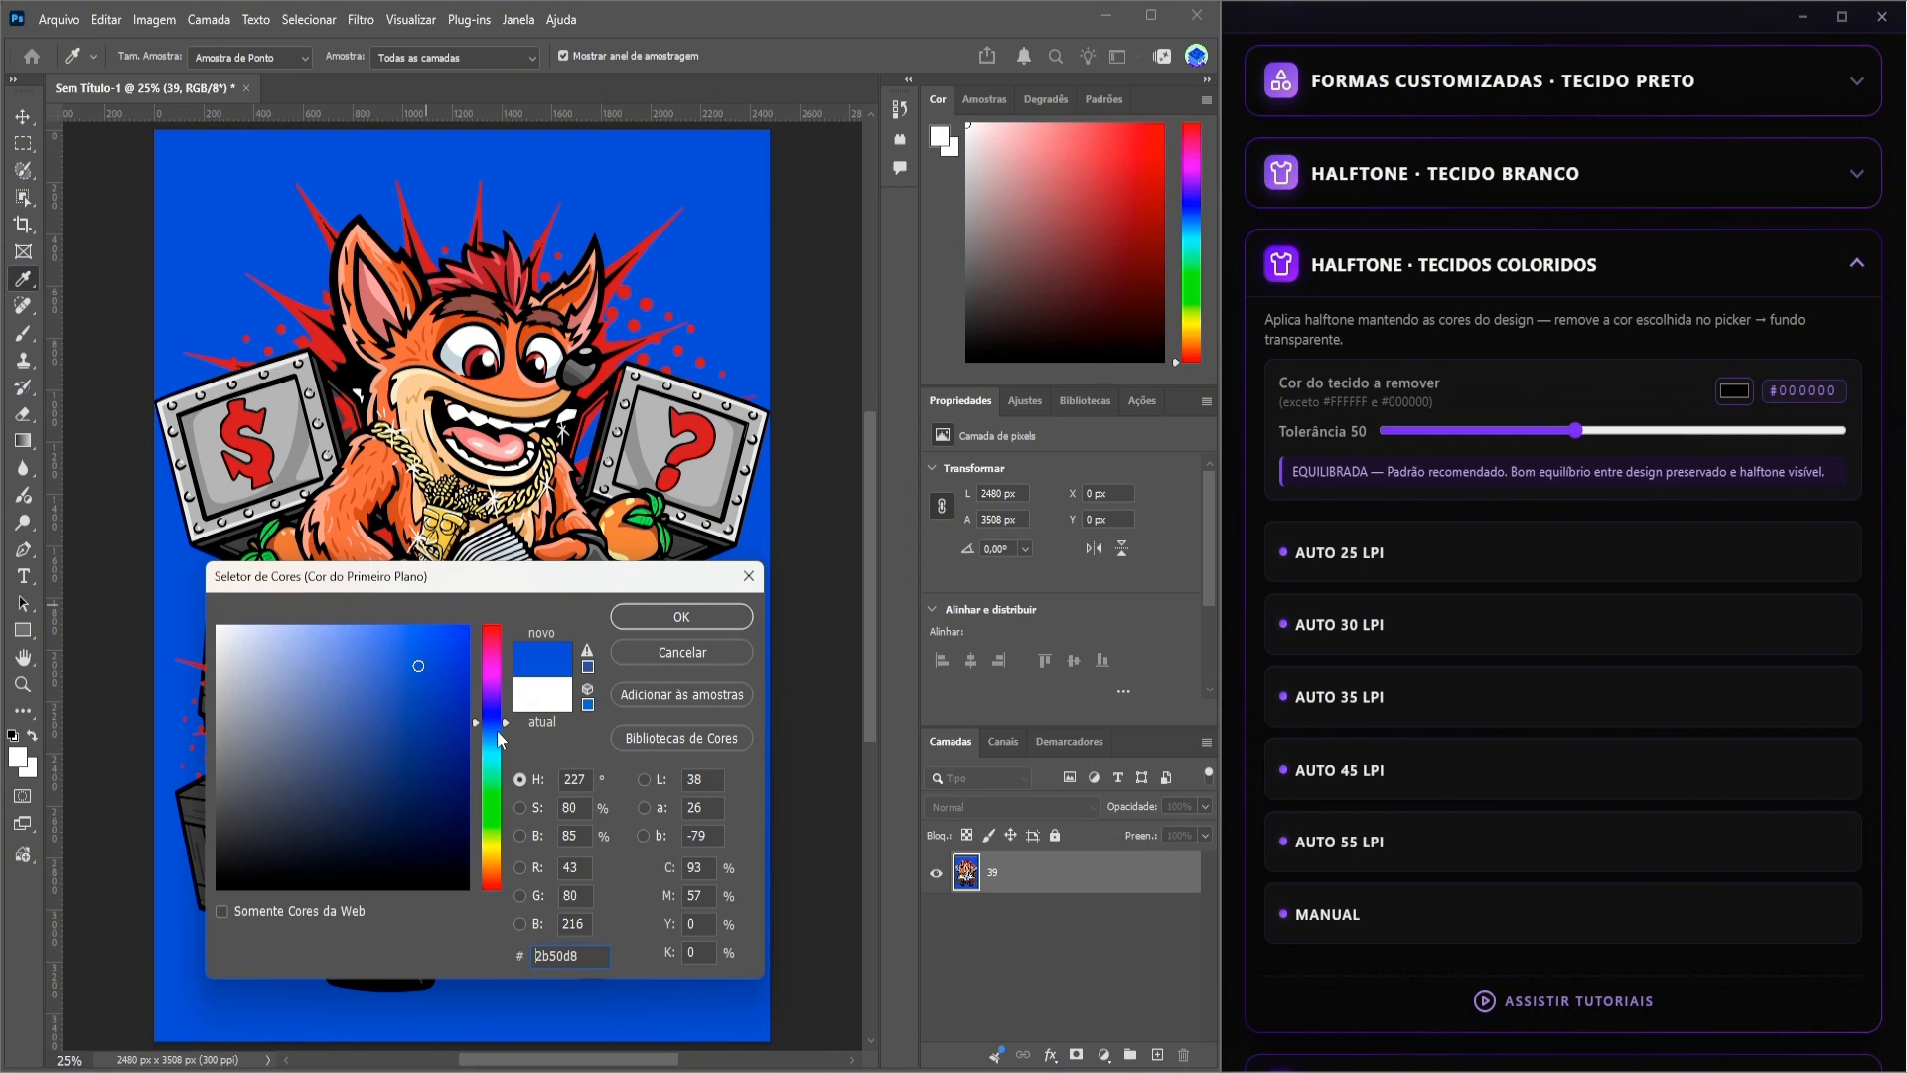
{"action": "double_click", "coordinate": [556, 957]}
{"action": "right_click", "coordinate": [556, 959]}
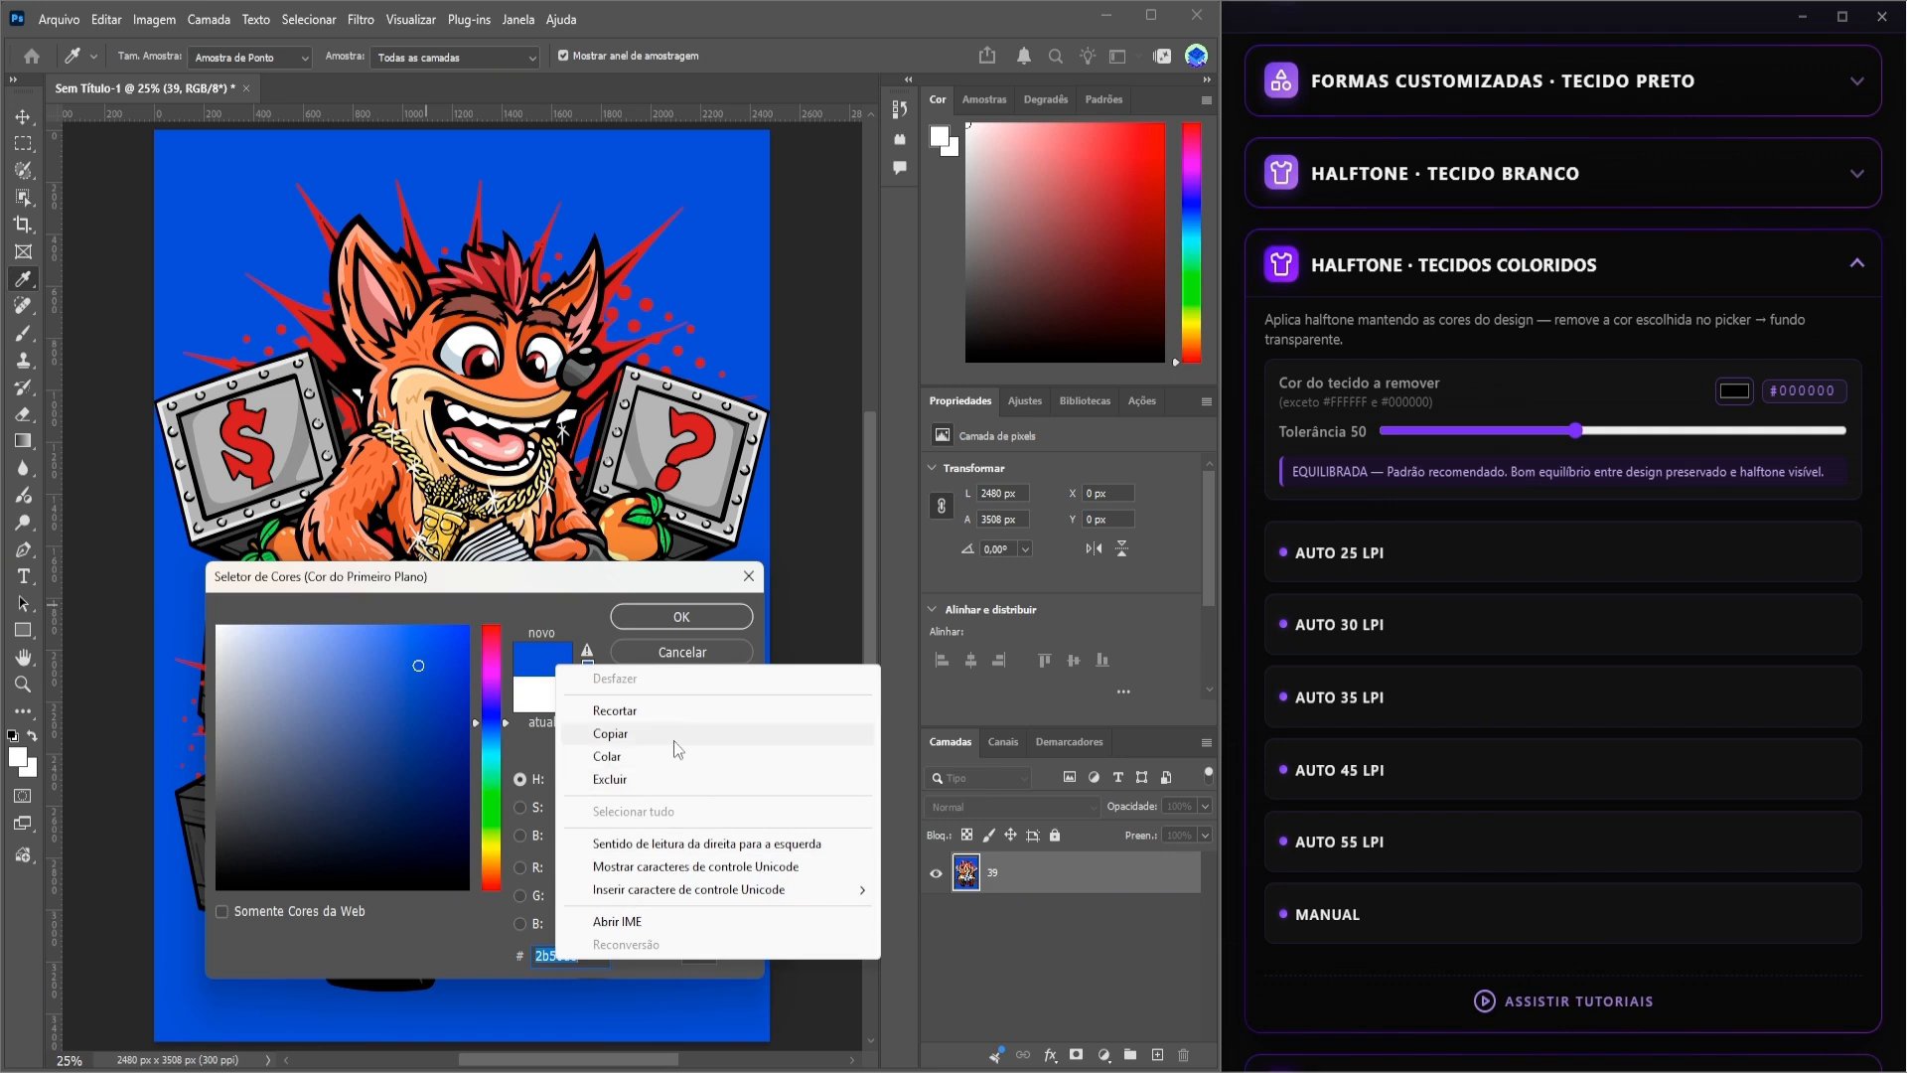
- Set the coloured-fabric halftone's fabric colour to remove to #2B50D8 and accept the sampled foreground colour
{"action": "left_click", "coordinate": [1800, 391]}
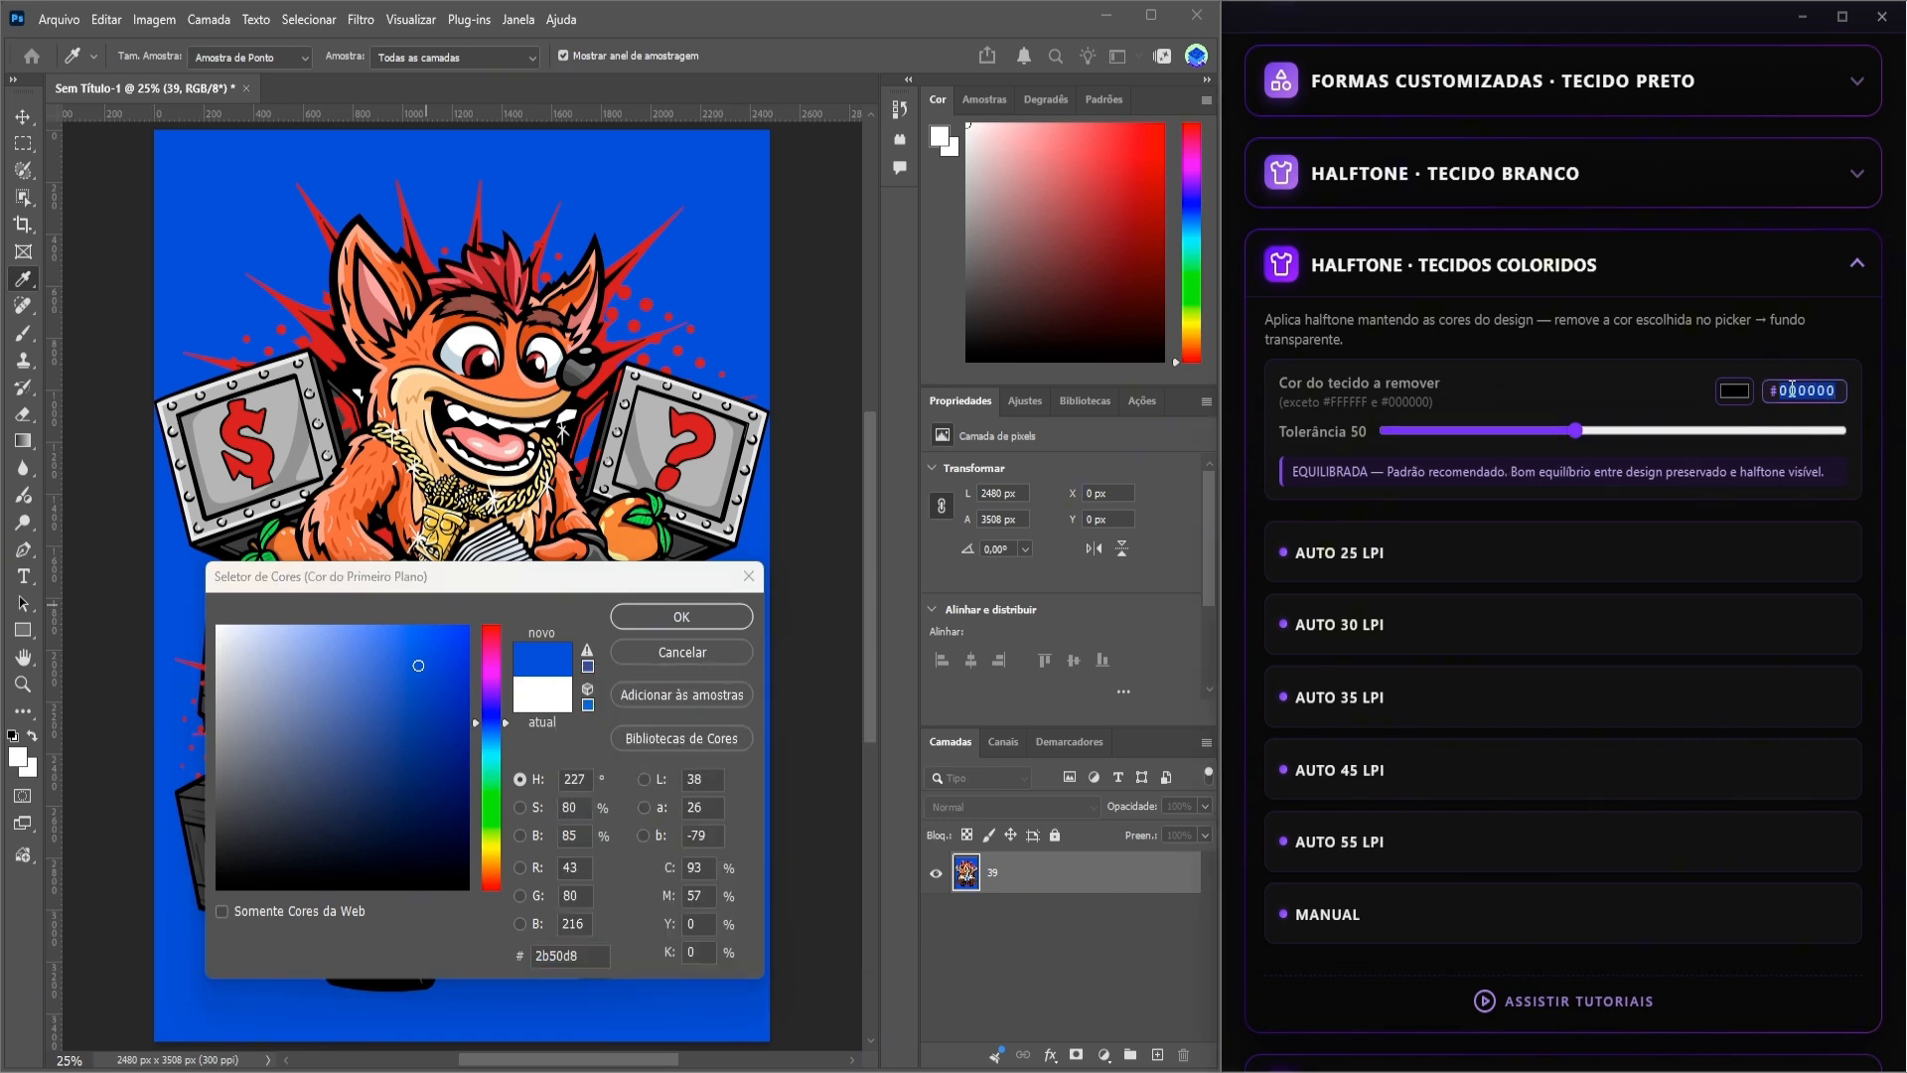
{"action": "left_click", "coordinate": [1733, 392]}
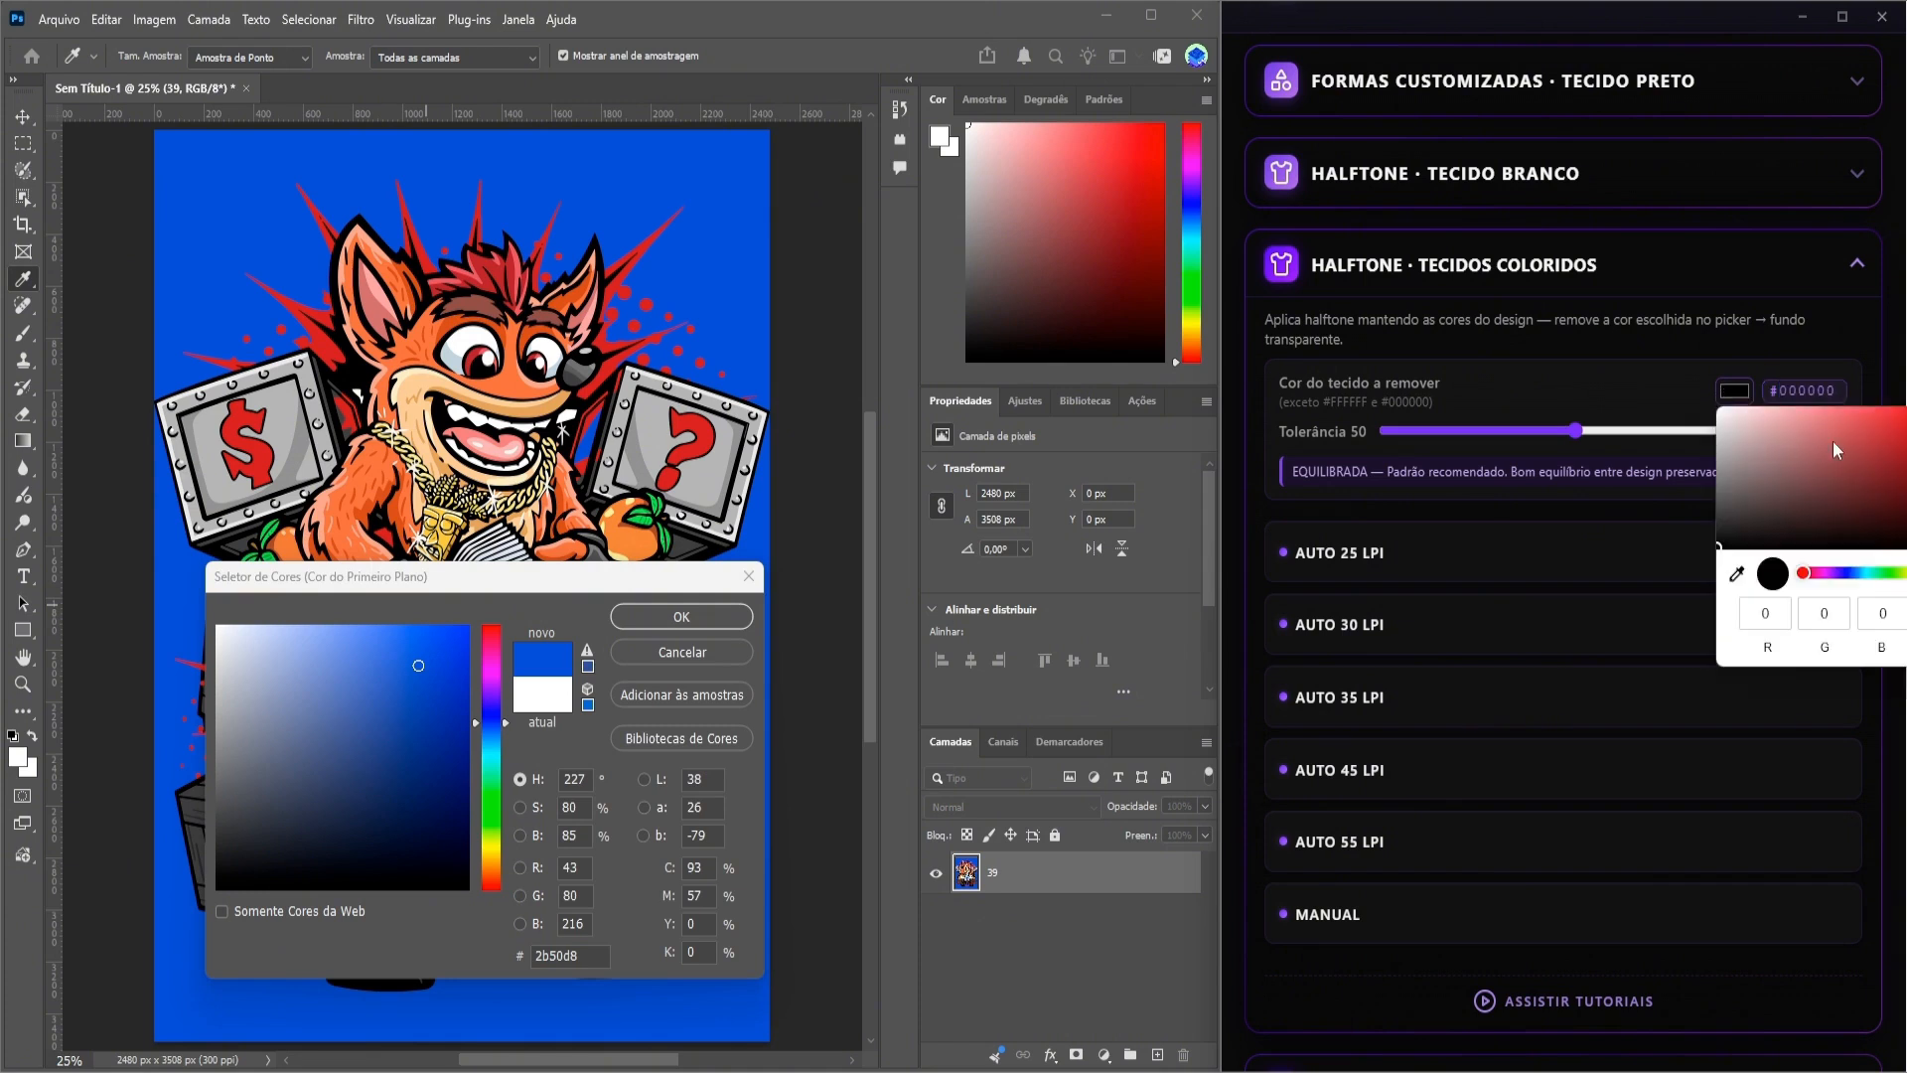
{"action": "left_click", "coordinate": [1798, 379]}
{"action": "double_click", "coordinate": [1812, 390]}
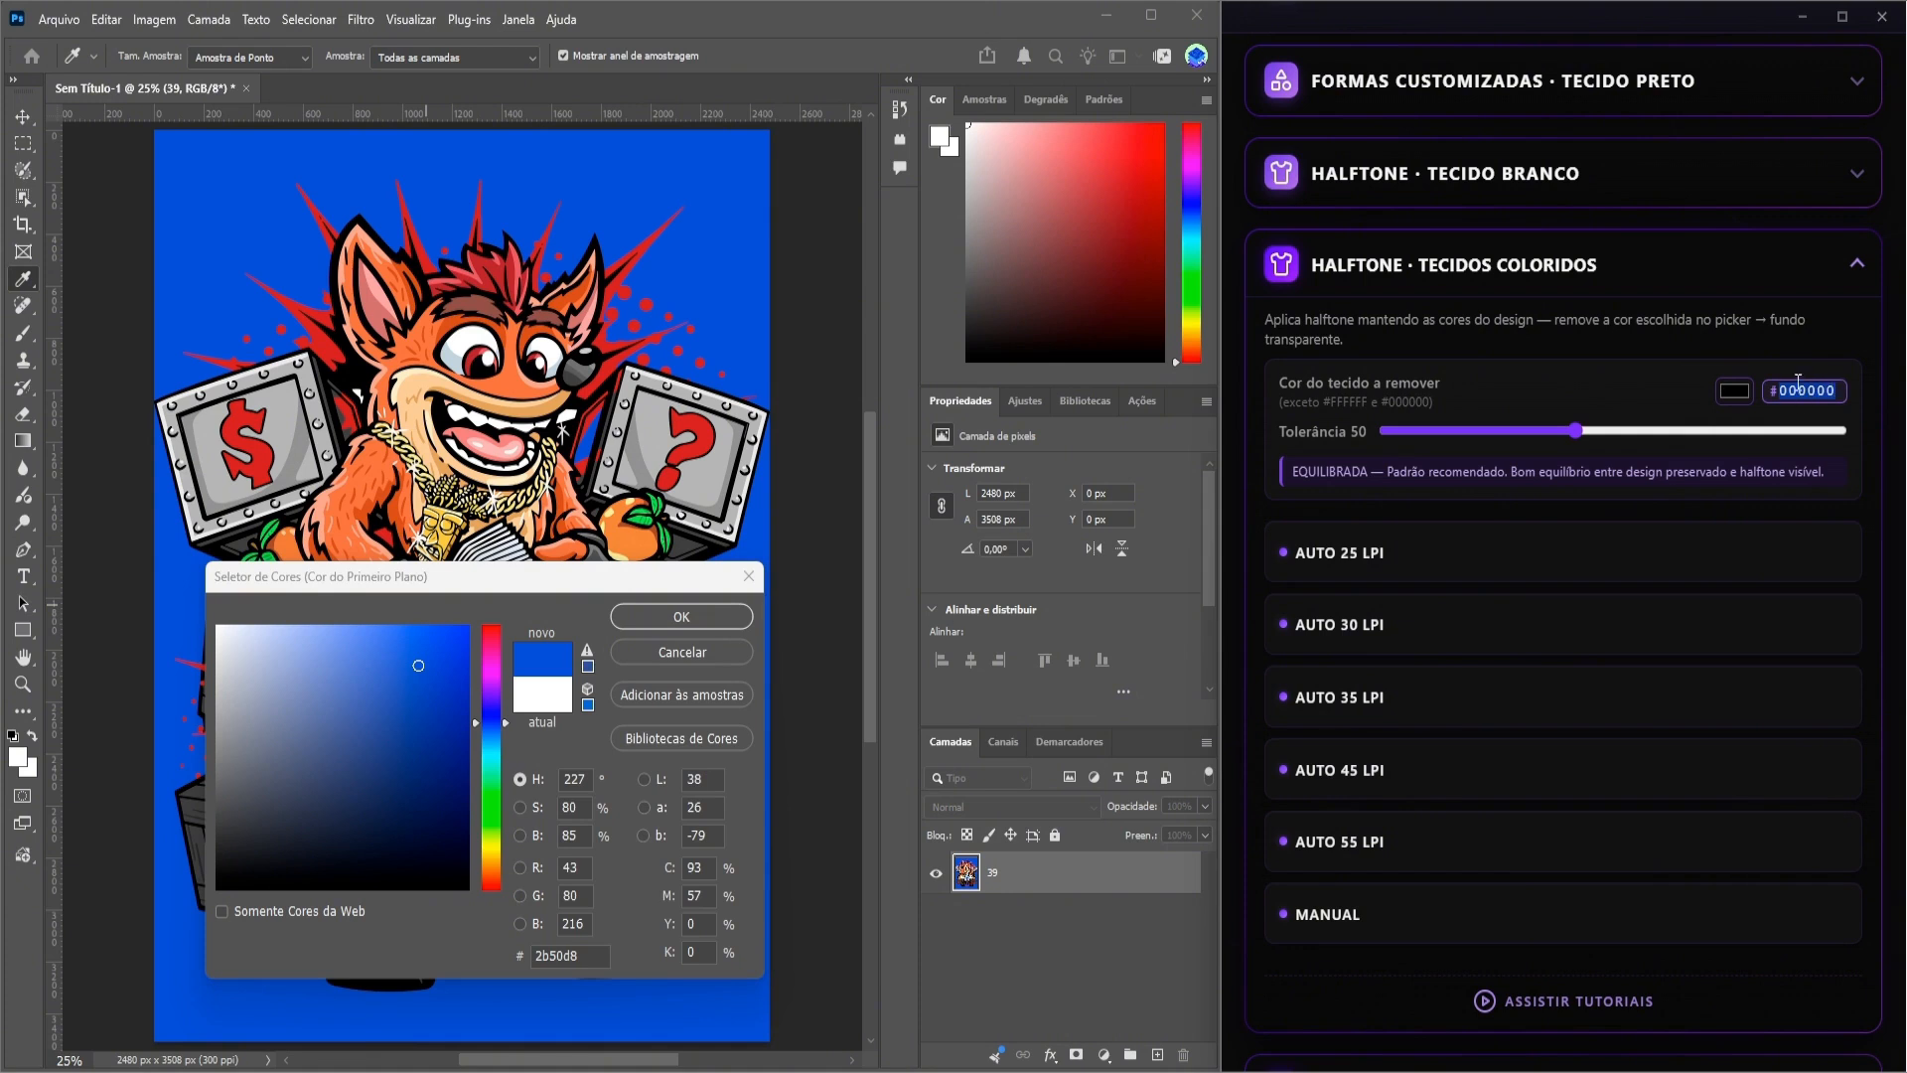
{"action": "type", "text": "2B50D8"}
{"action": "left_click", "coordinate": [717, 613]}
{"action": "left_click", "coordinate": [681, 617]}
{"action": "key", "text": "v"}
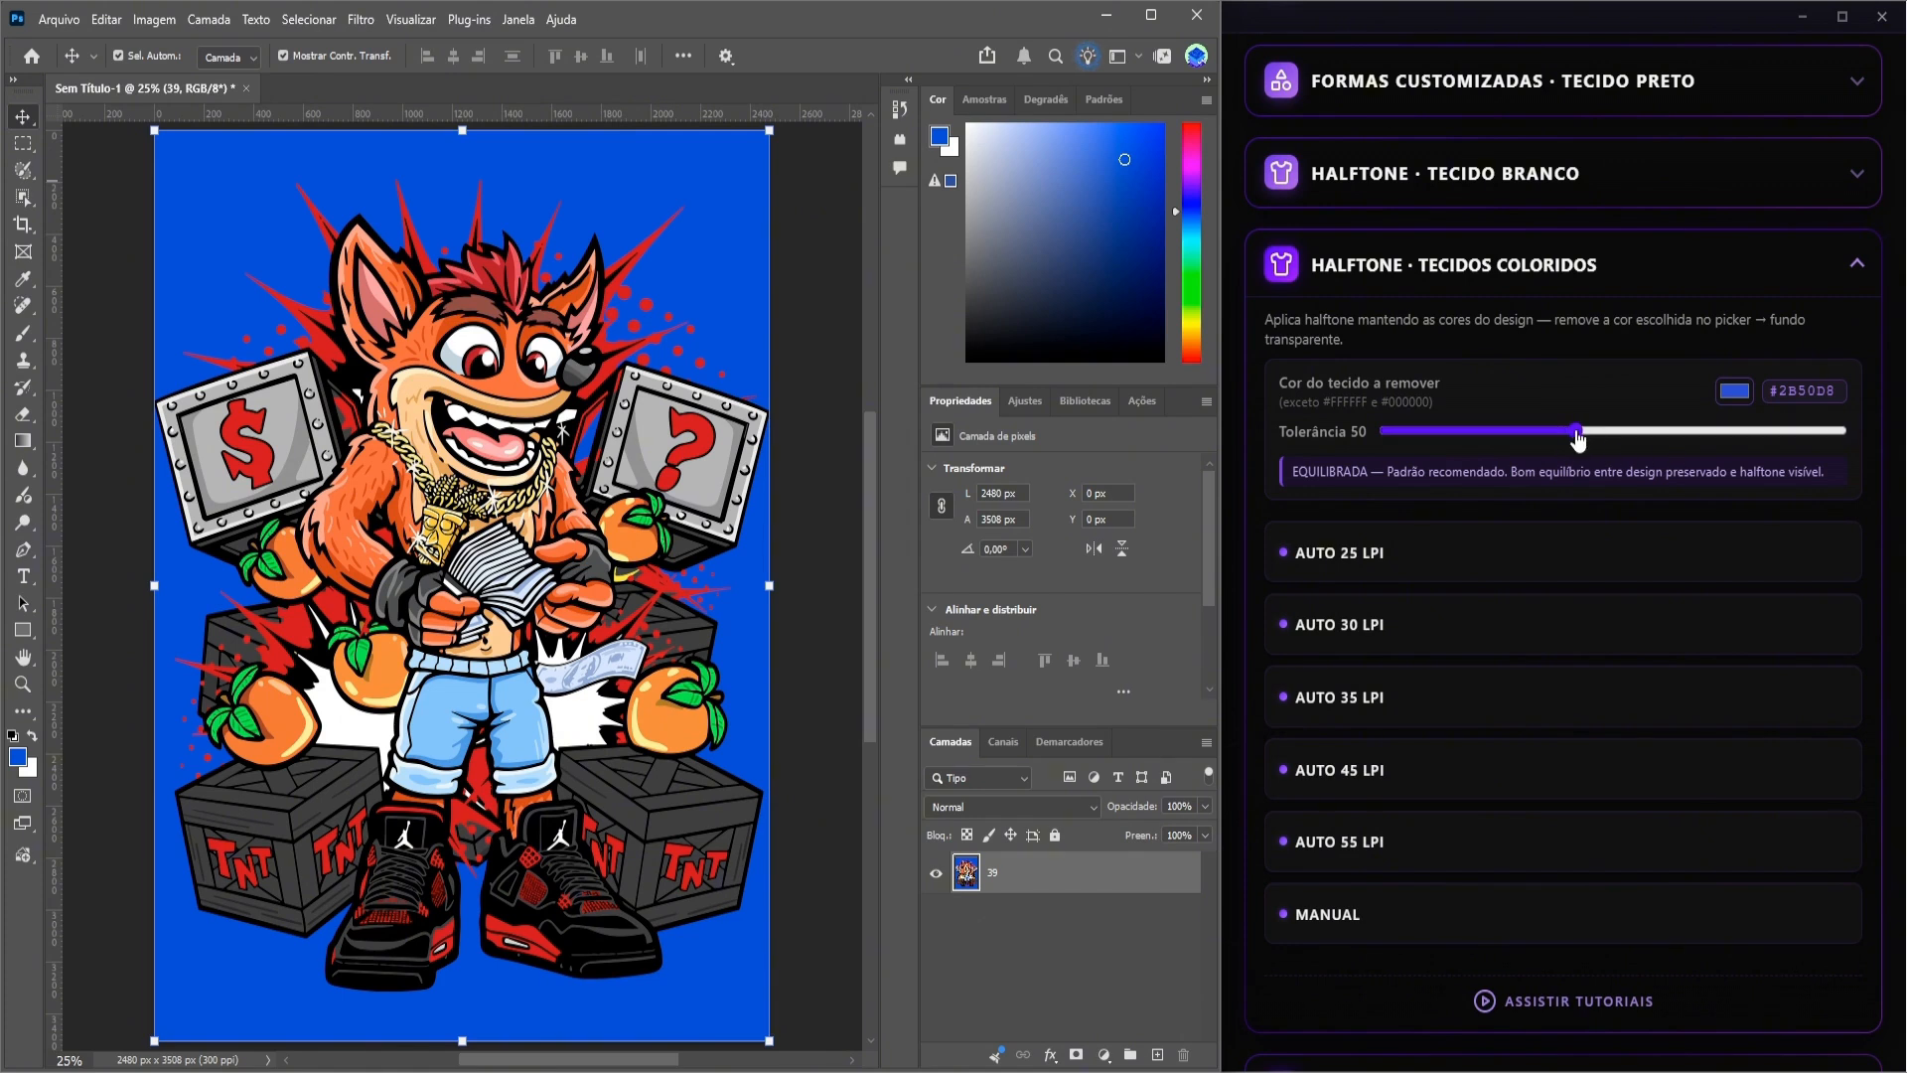
- Set the halftone tolerance to 3 and run the AUTO 30 LPI halftone for coloured fabrics
{"action": "left_click_drag", "start_coordinate": [1579, 438], "coordinate": [1390, 445]}
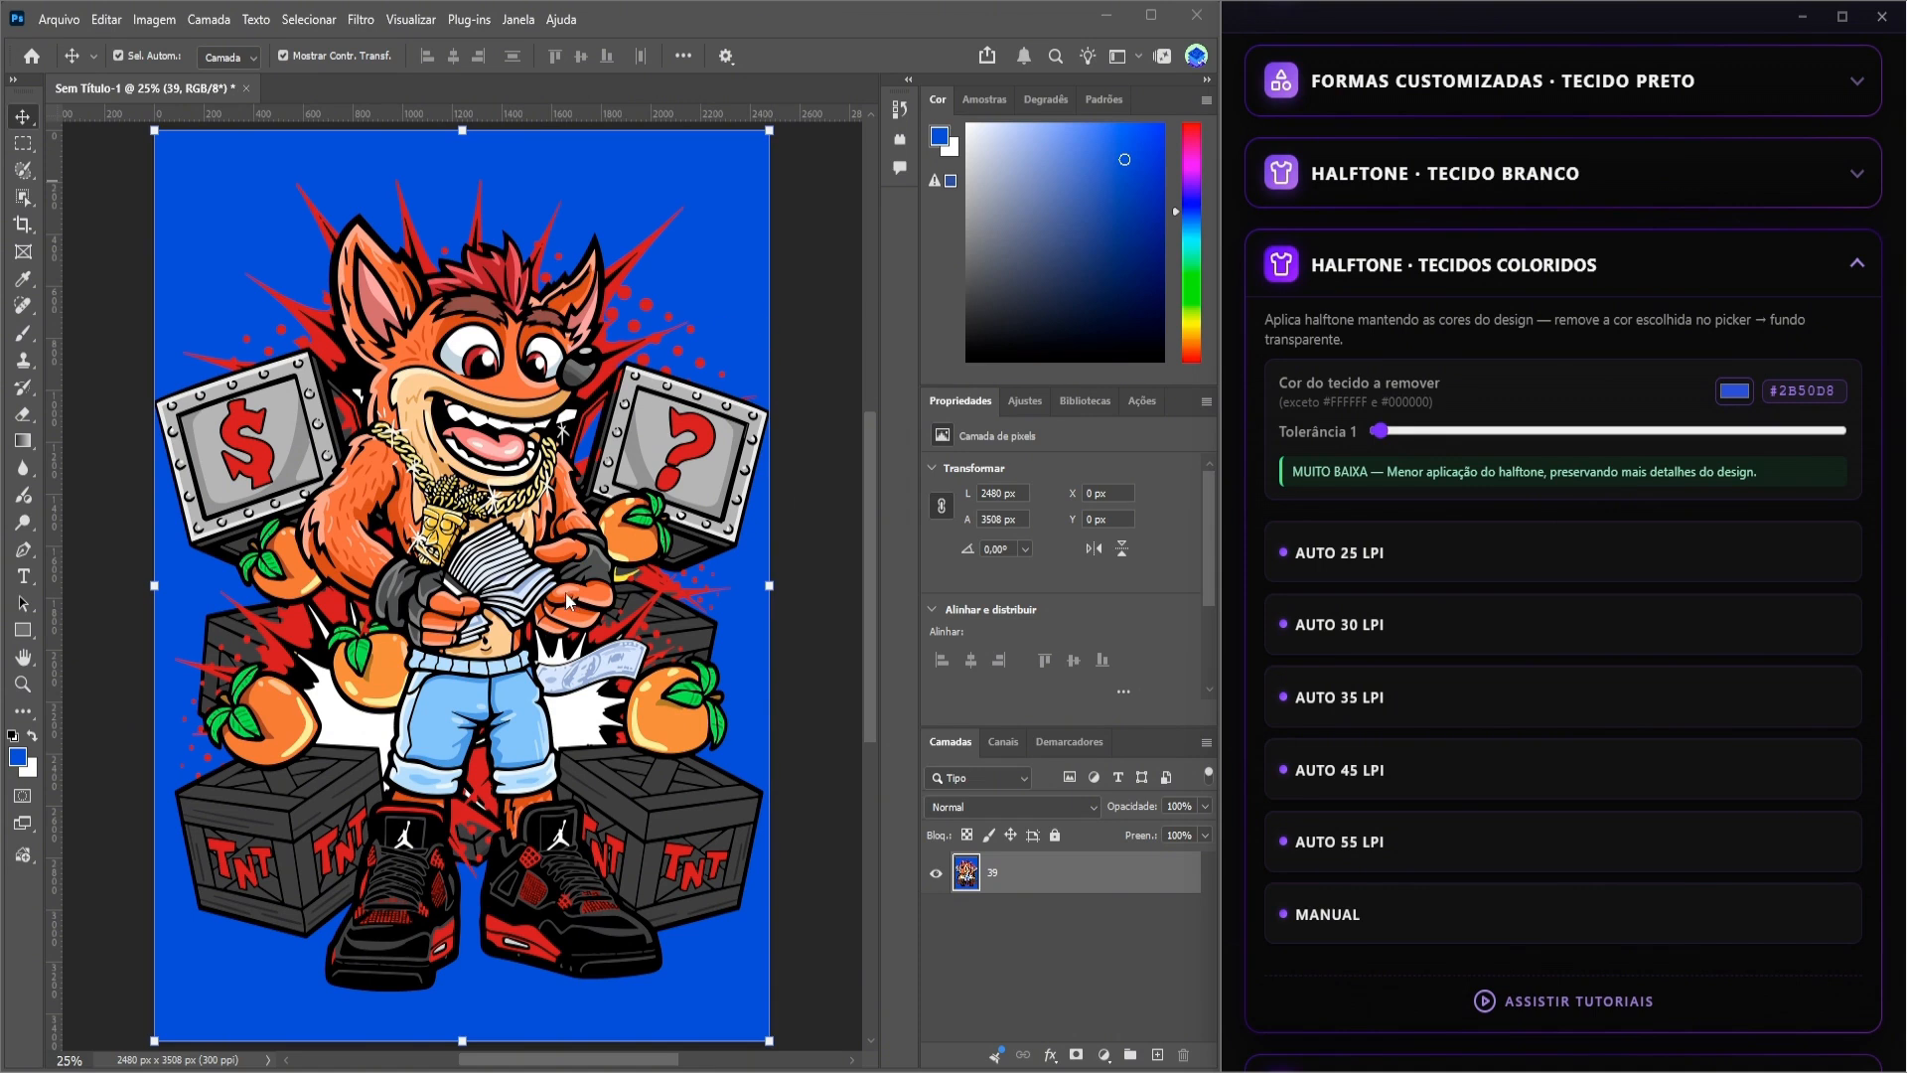
{"action": "left_click_drag", "start_coordinate": [1380, 431], "coordinate": [1799, 463]}
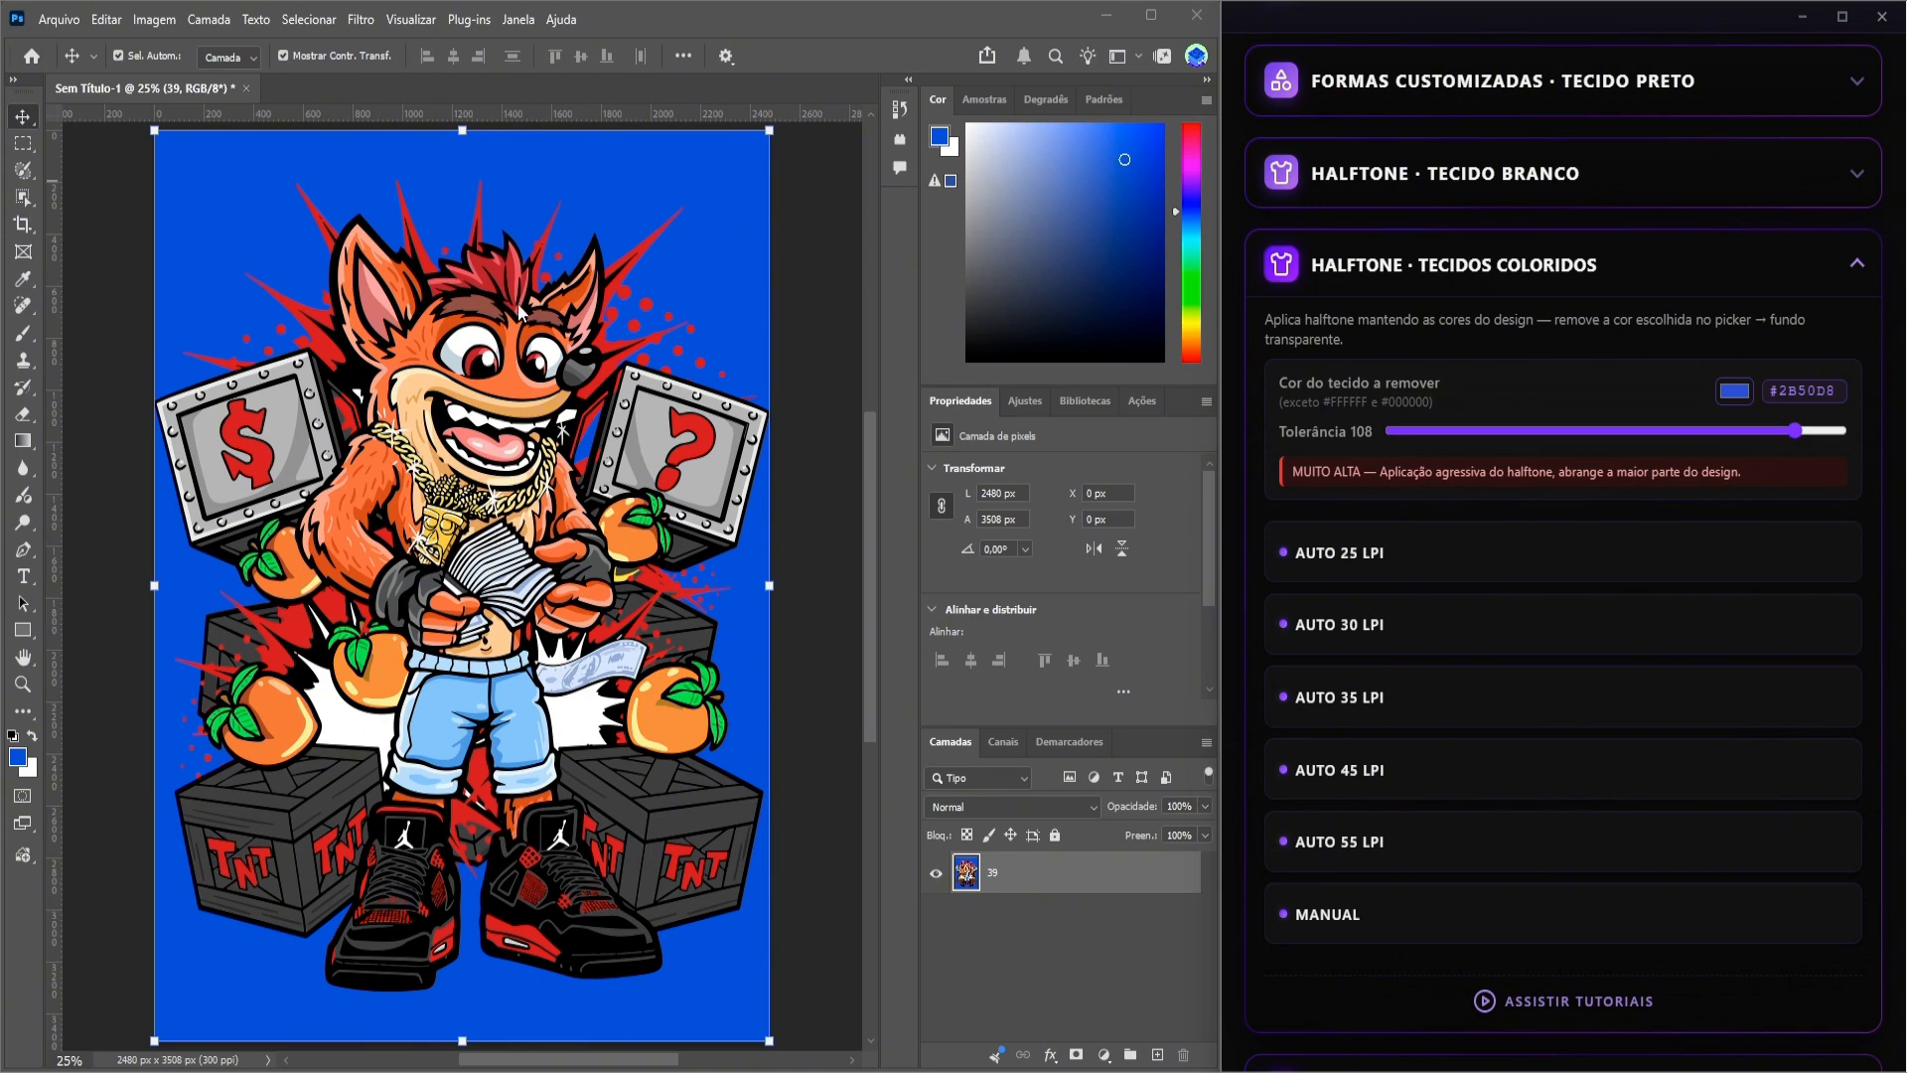
{"action": "left_click_drag", "start_coordinate": [1795, 430], "coordinate": [1383, 432]}
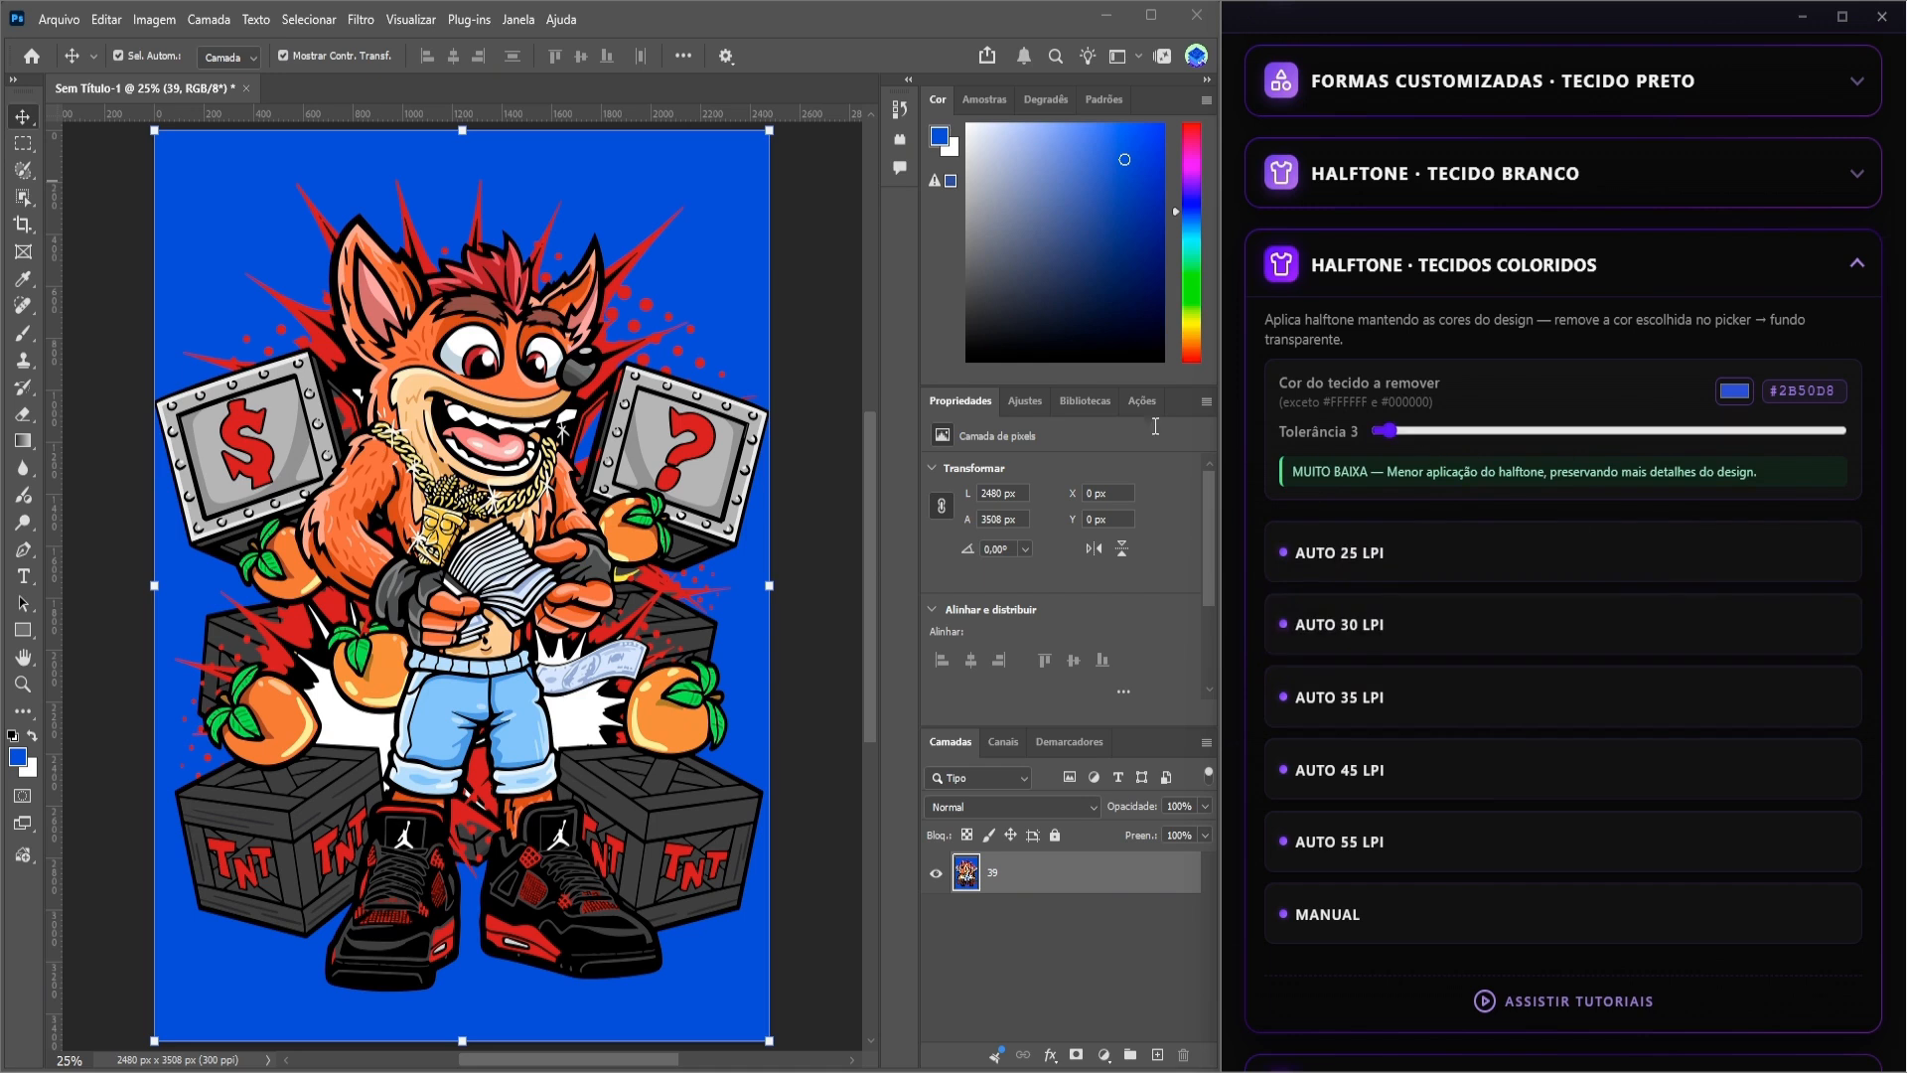
{"action": "left_click", "coordinate": [1387, 632]}
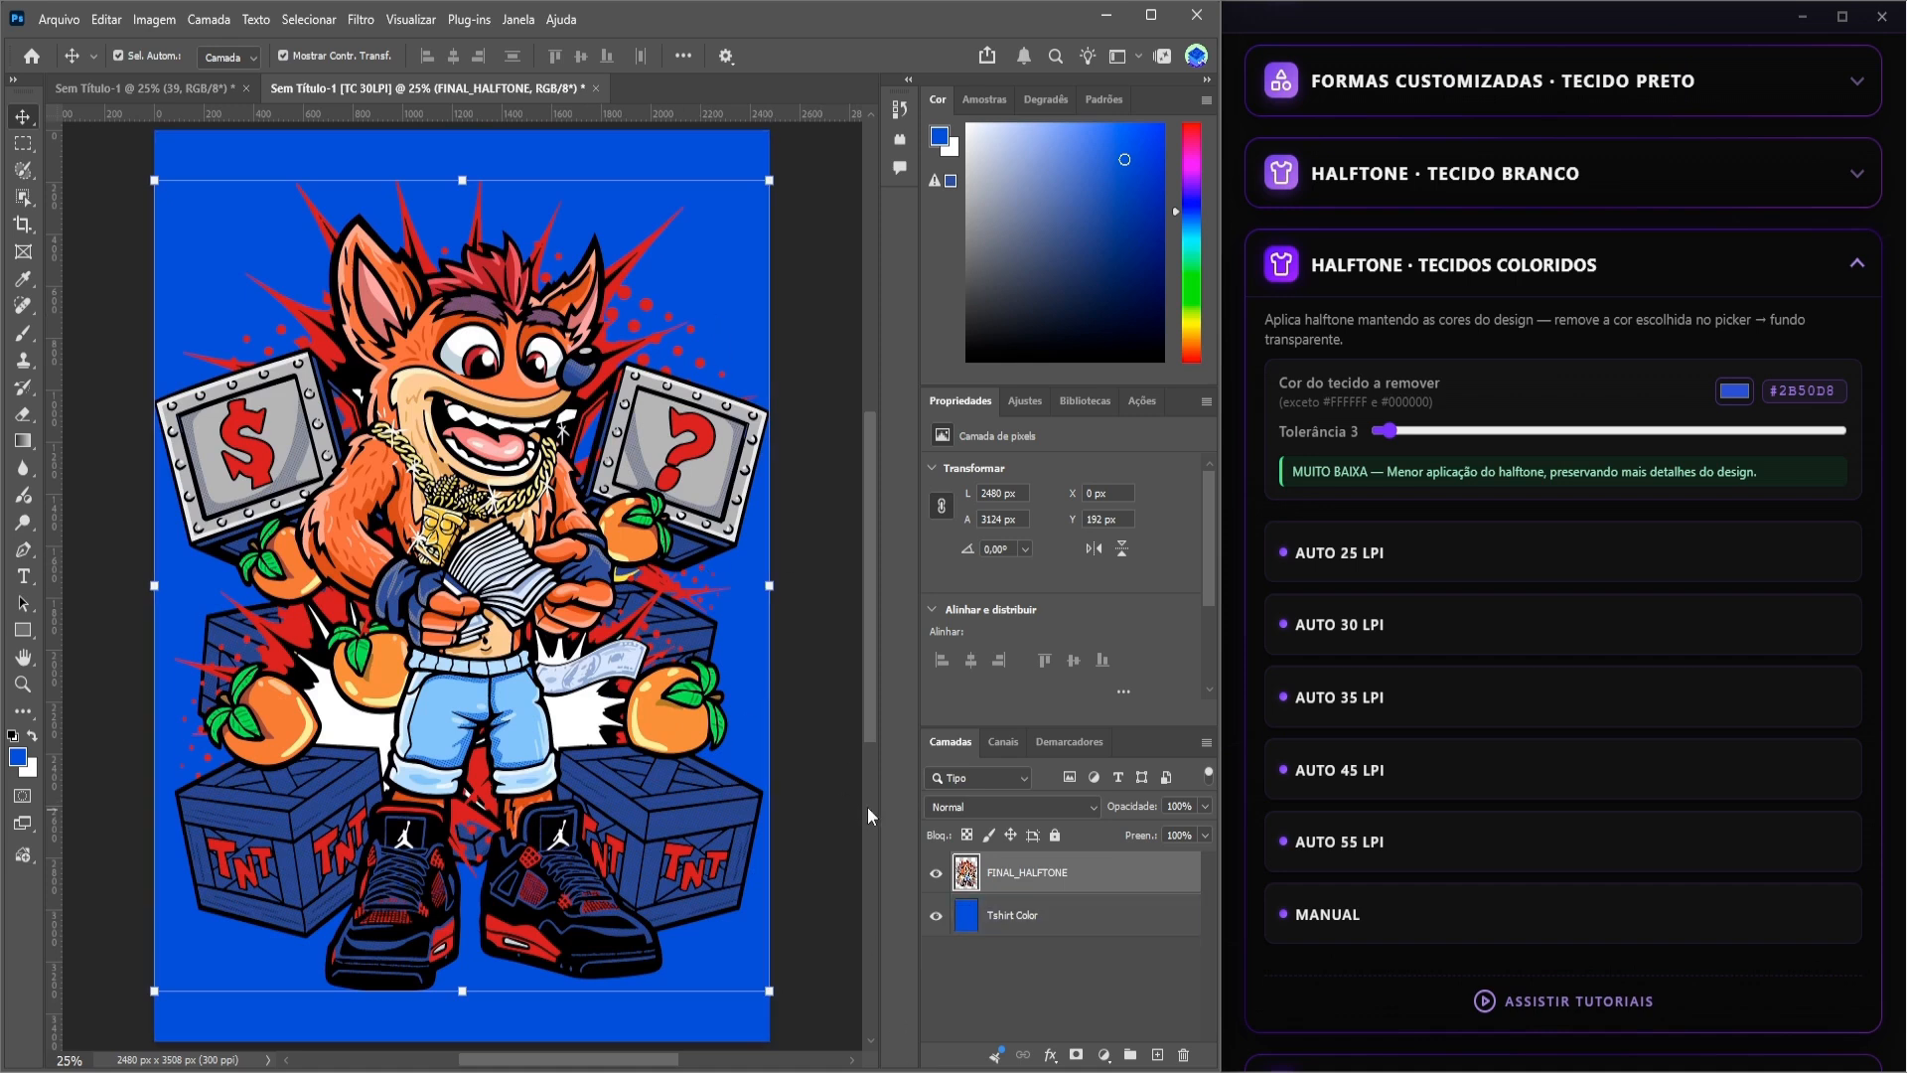
- Toggle the Tshirt Color layer's visibility to examine which areas of the halftone artwork are transparent
{"action": "left_click", "coordinate": [936, 915]}
{"action": "left_click", "coordinate": [935, 915]}
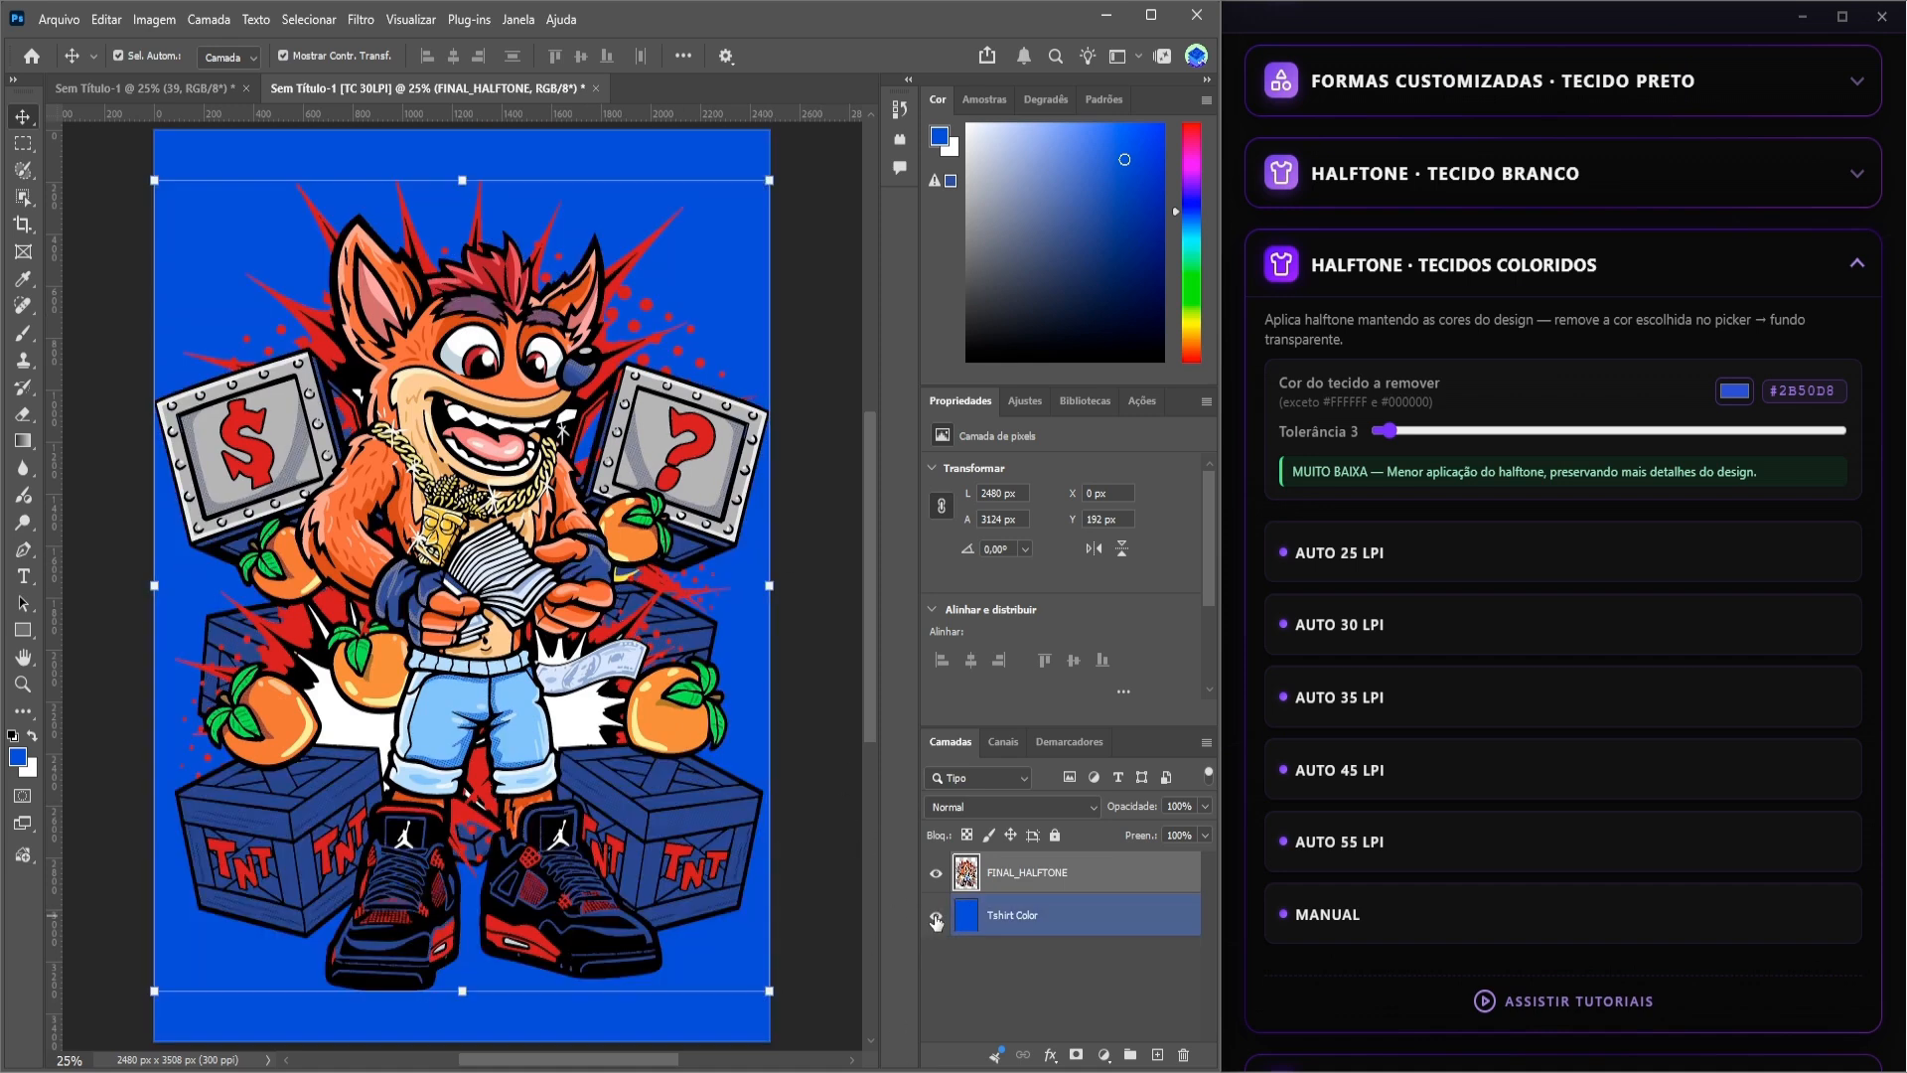
{"action": "left_click", "coordinate": [935, 916]}
{"action": "left_click", "coordinate": [935, 916]}
{"action": "left_click", "coordinate": [936, 916]}
{"action": "left_click", "coordinate": [936, 916]}
- Return to the original document, set the halftone tolerance to 96 and run AUTO 30 LPI for coloured fabrics
{"action": "left_click", "coordinate": [197, 88]}
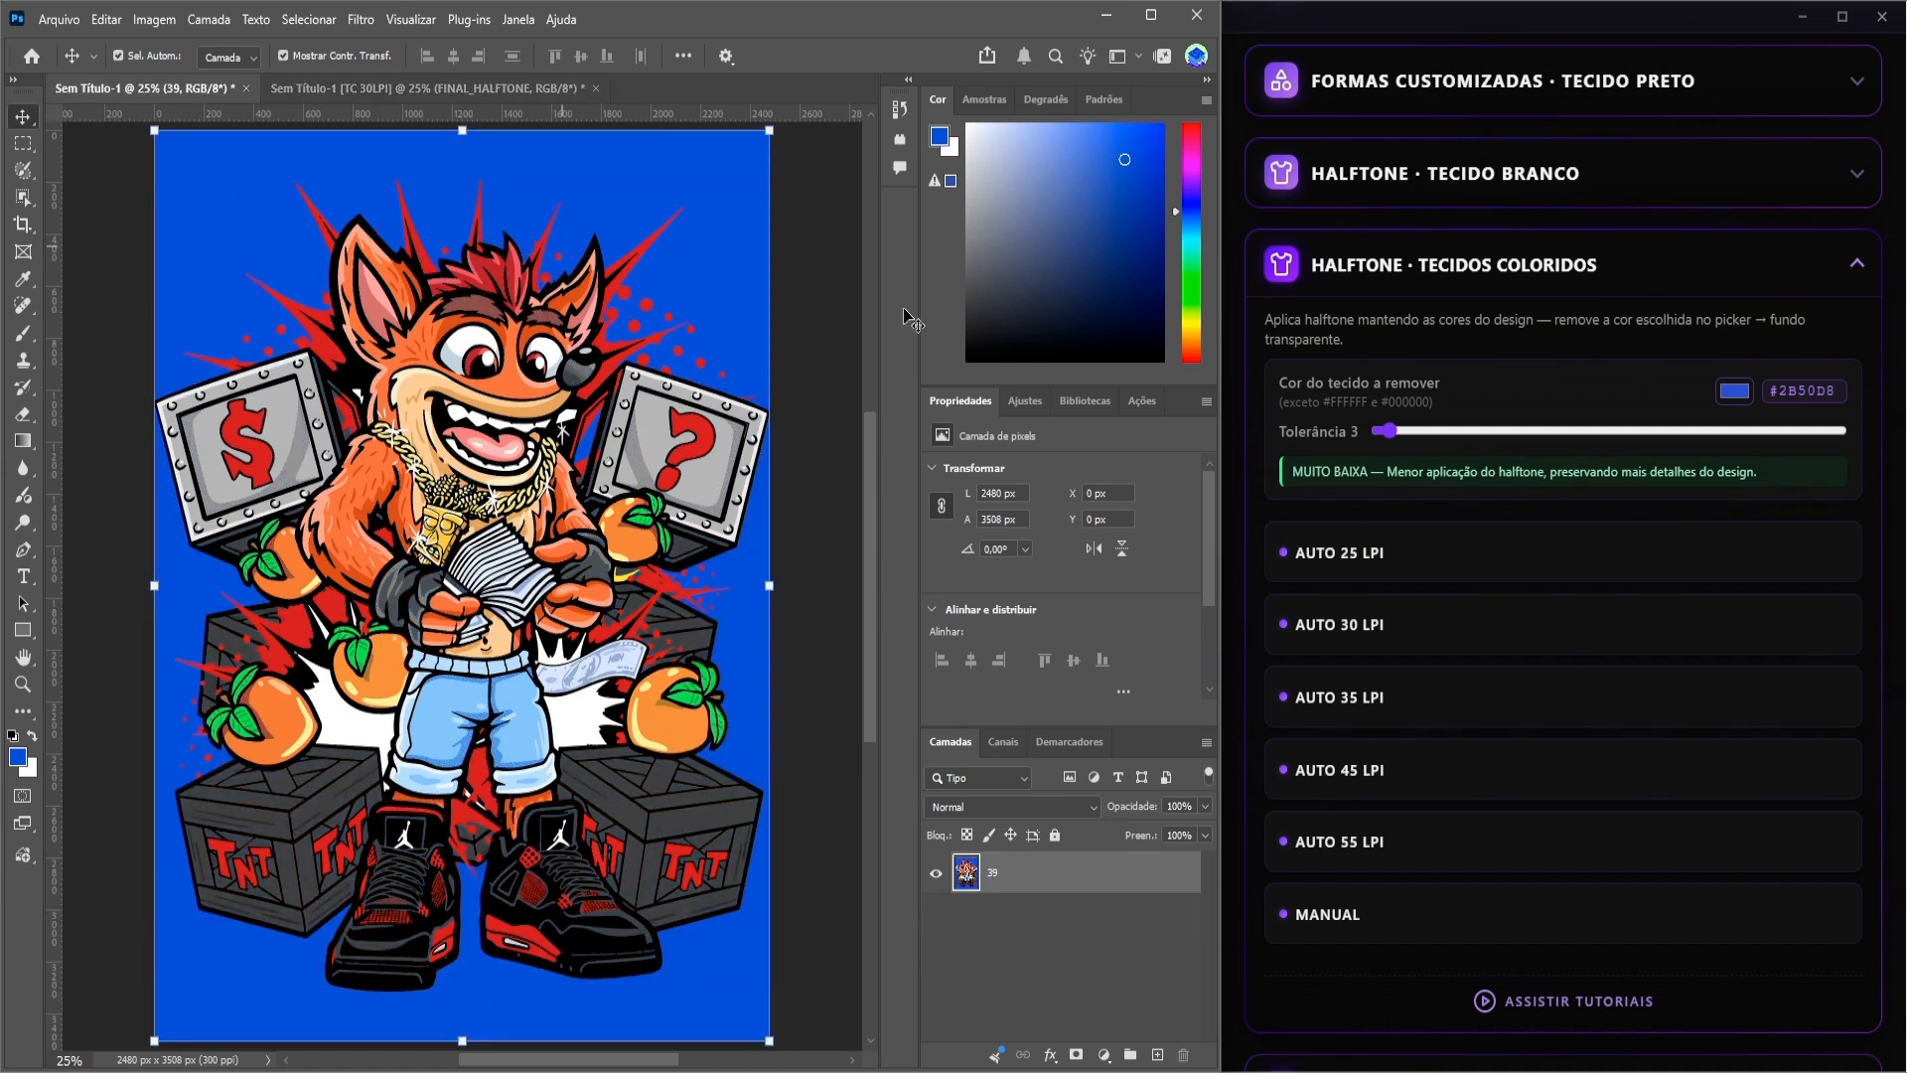
{"action": "left_click_drag", "start_coordinate": [1389, 431], "coordinate": [1740, 465]}
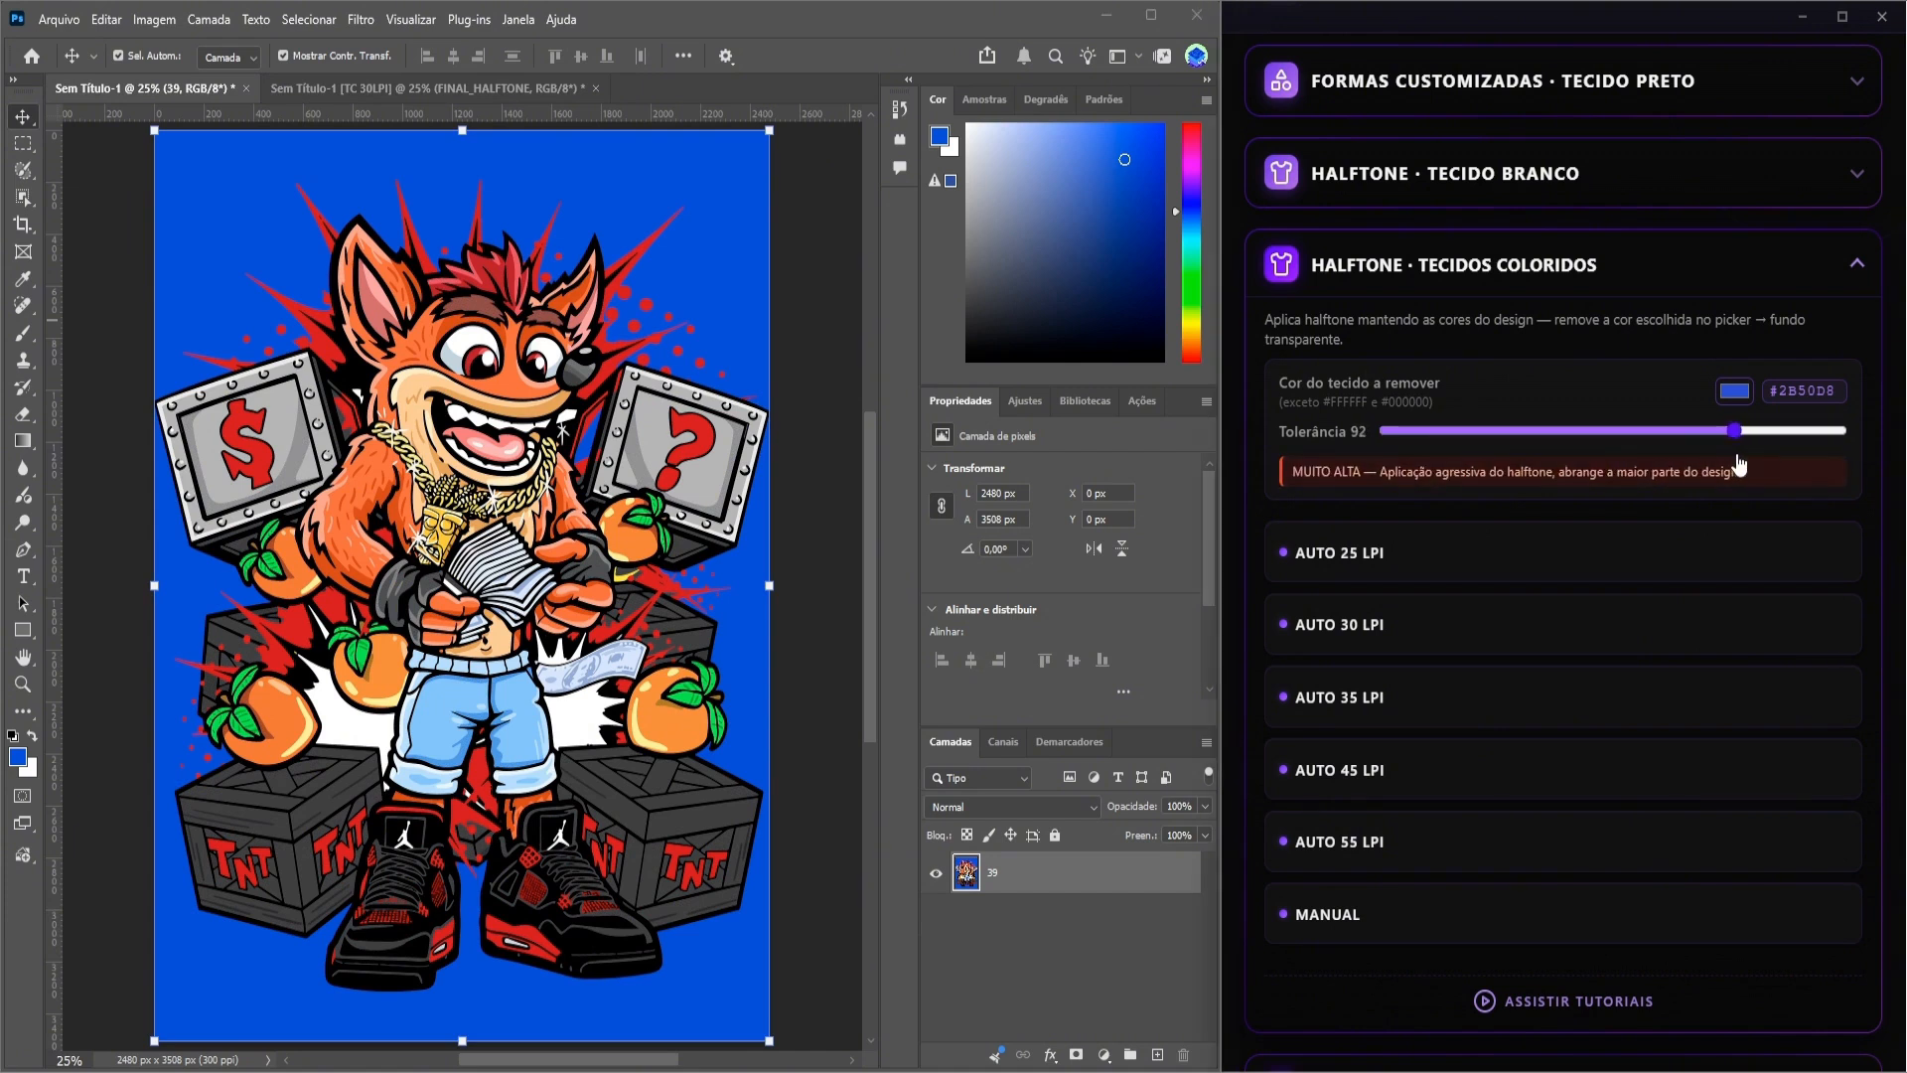
{"action": "left_click", "coordinate": [1436, 637]}
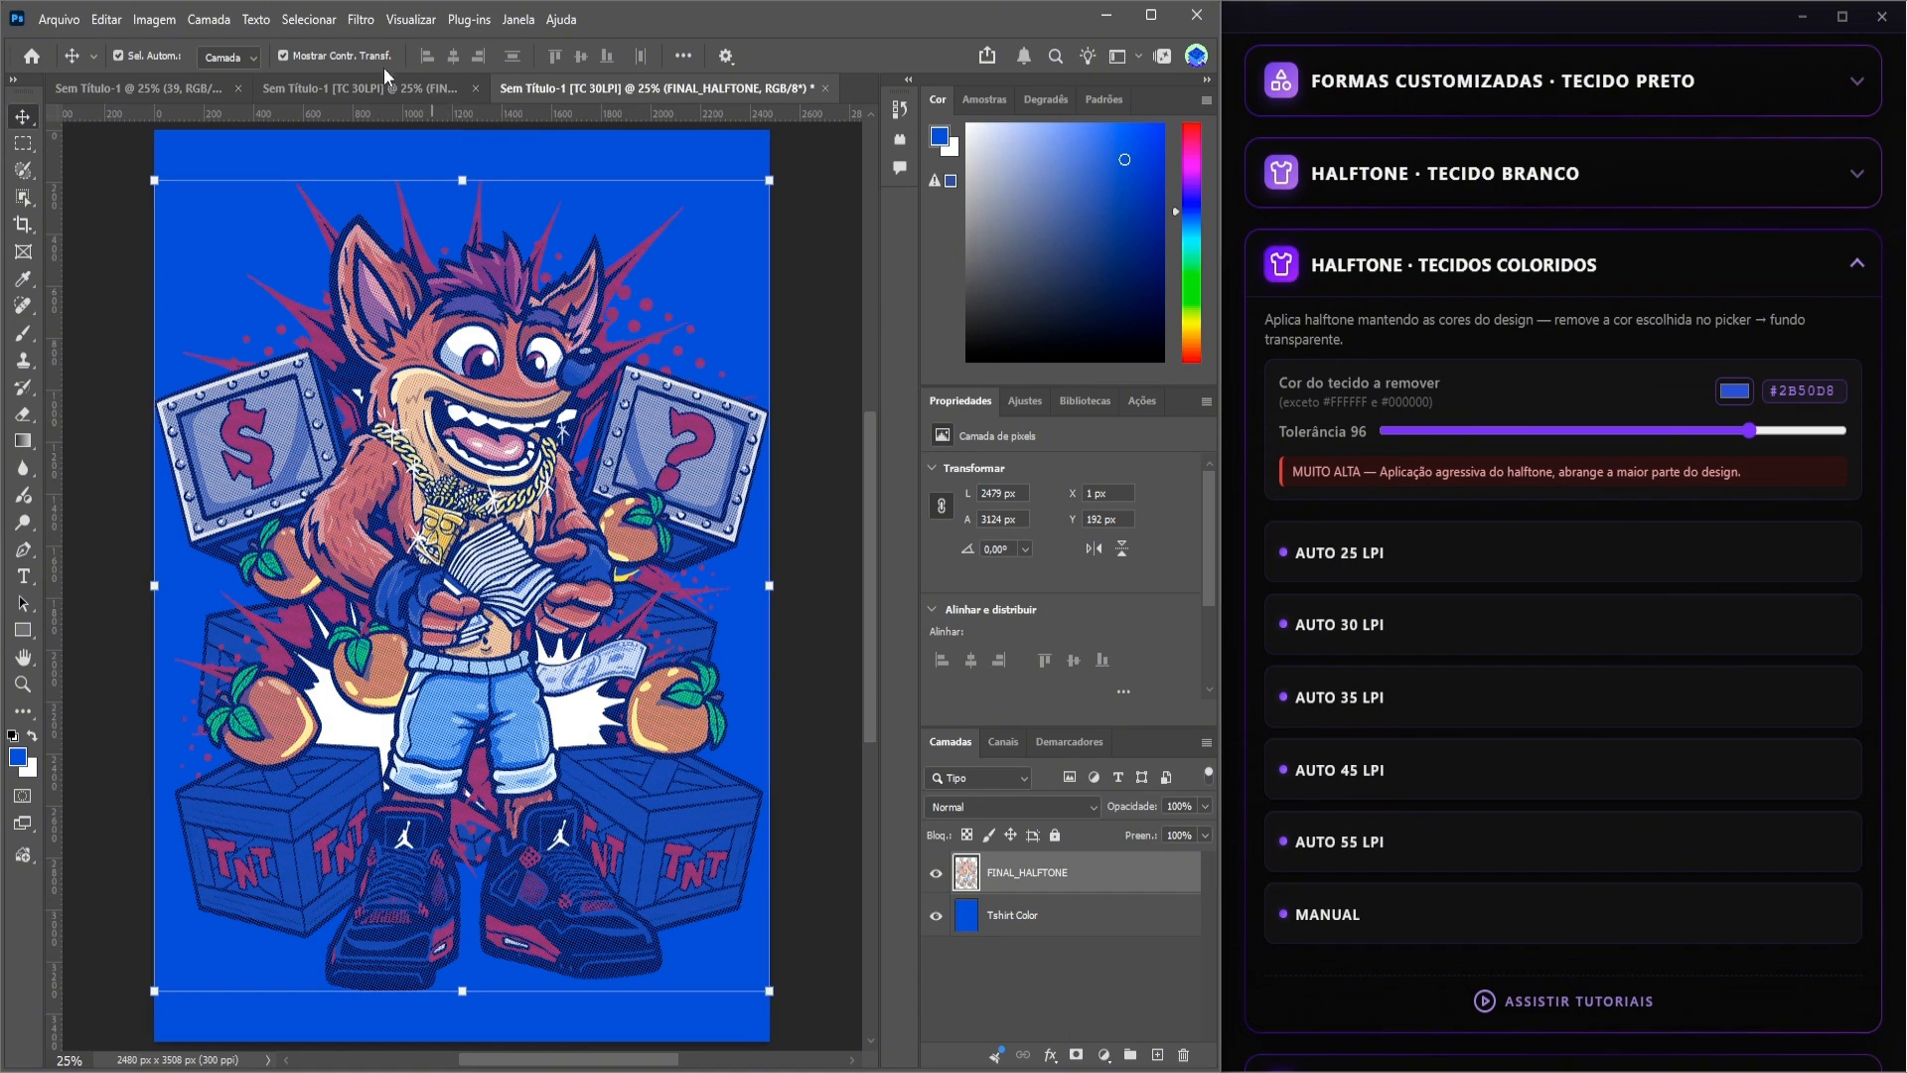
- Compare the low-tolerance and high-tolerance halftone documents, toggling the Tshirt Color layer in the low-tolerance one
{"action": "left_click", "coordinate": [413, 89]}
{"action": "left_click", "coordinate": [739, 92]}
{"action": "left_click", "coordinate": [385, 89]}
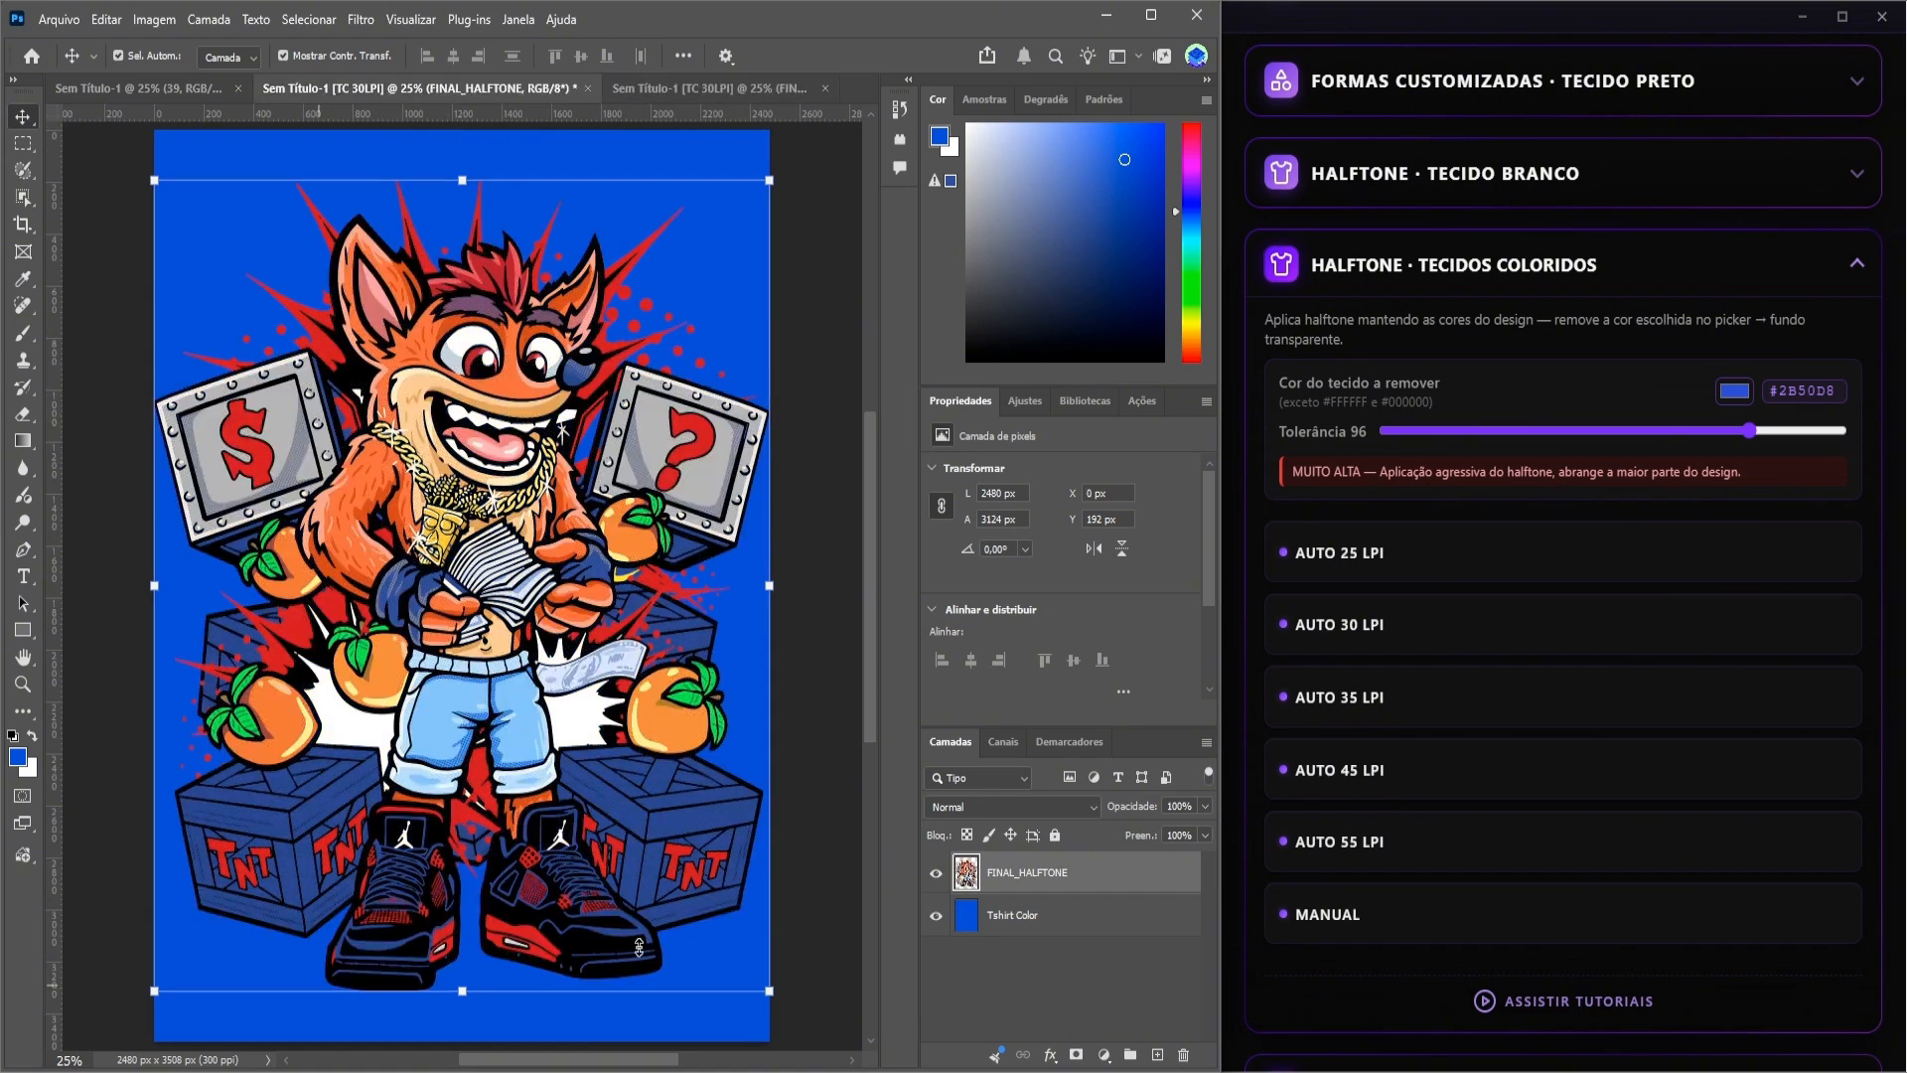
{"action": "left_click", "coordinate": [695, 928]}
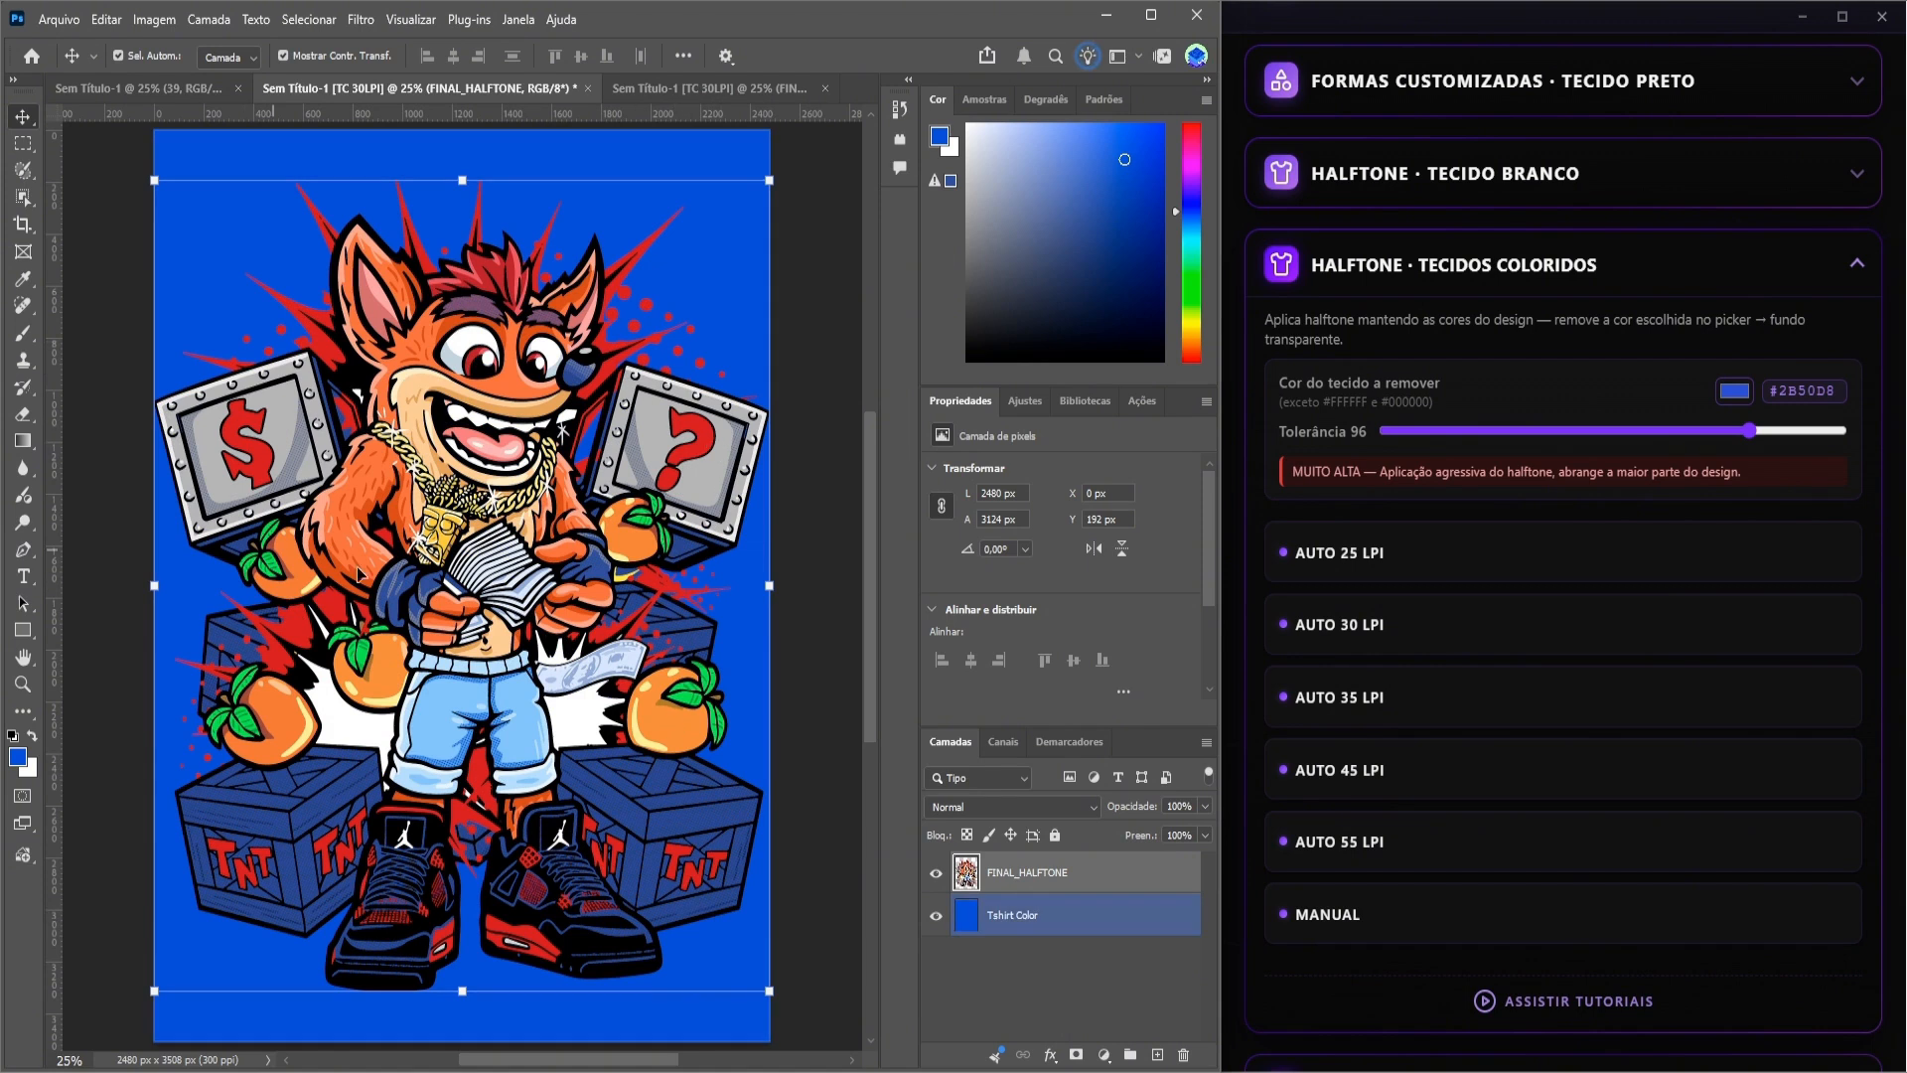
{"action": "left_click", "coordinate": [936, 914]}
{"action": "left_click", "coordinate": [936, 915]}
{"action": "left_click", "coordinate": [707, 87]}
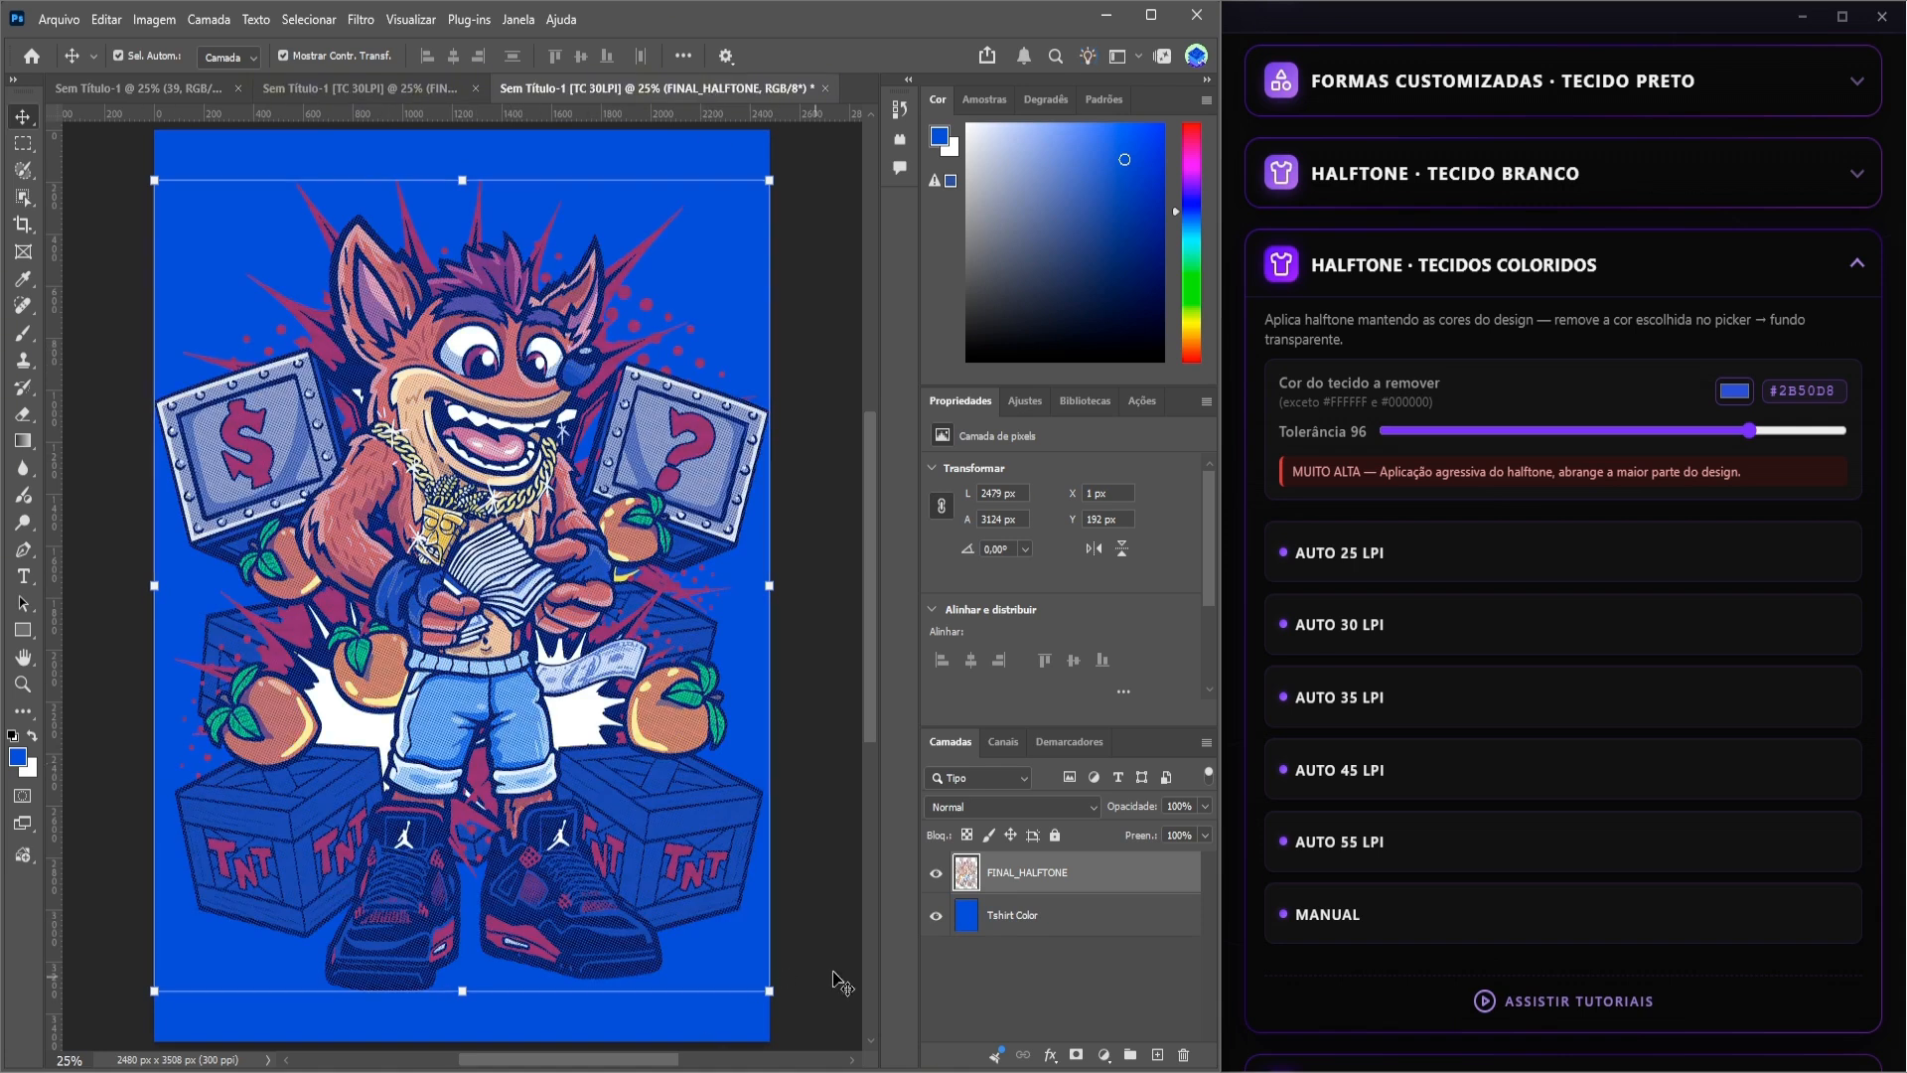
- Toggle the Tshirt Color layer in the high-tolerance halftone, and compare it with the low-tolerance version and the original artwork
{"action": "left_click", "coordinate": [941, 929]}
{"action": "left_click", "coordinate": [936, 915]}
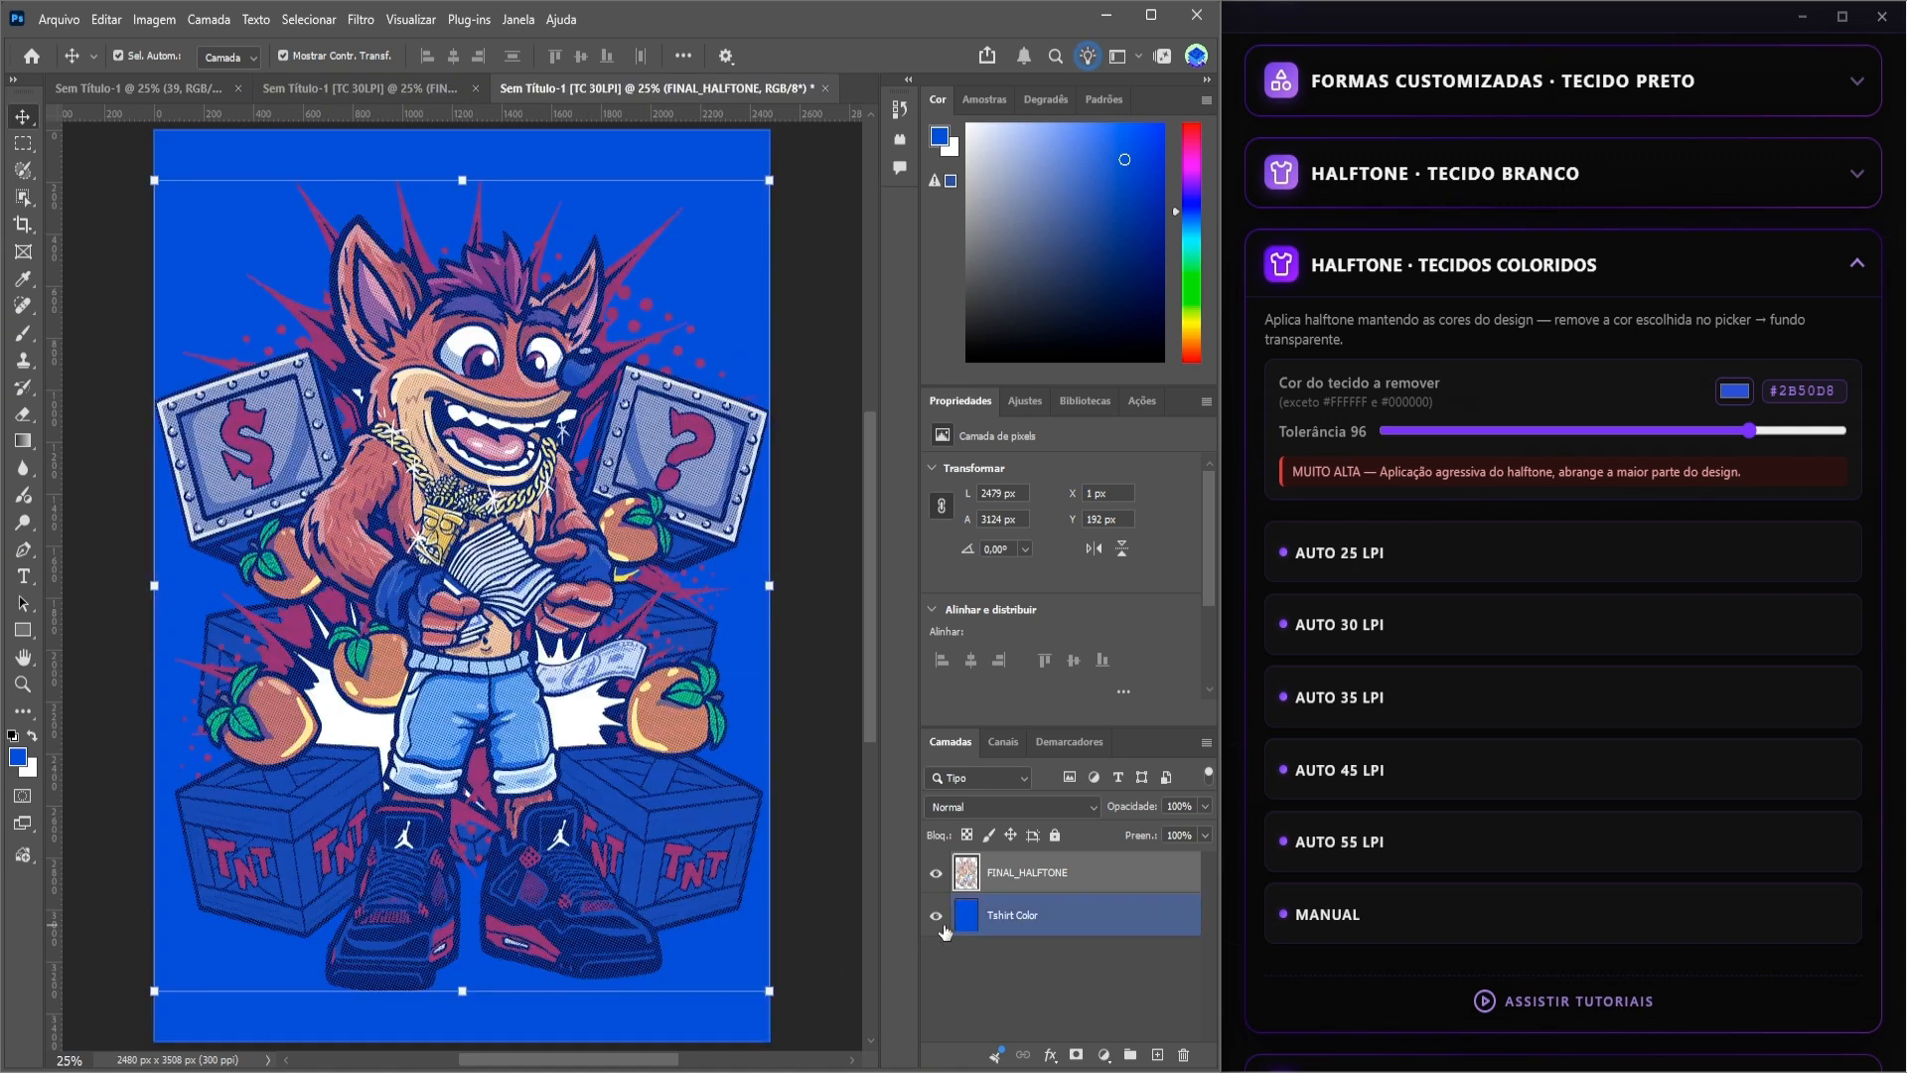
{"action": "left_click", "coordinate": [452, 94]}
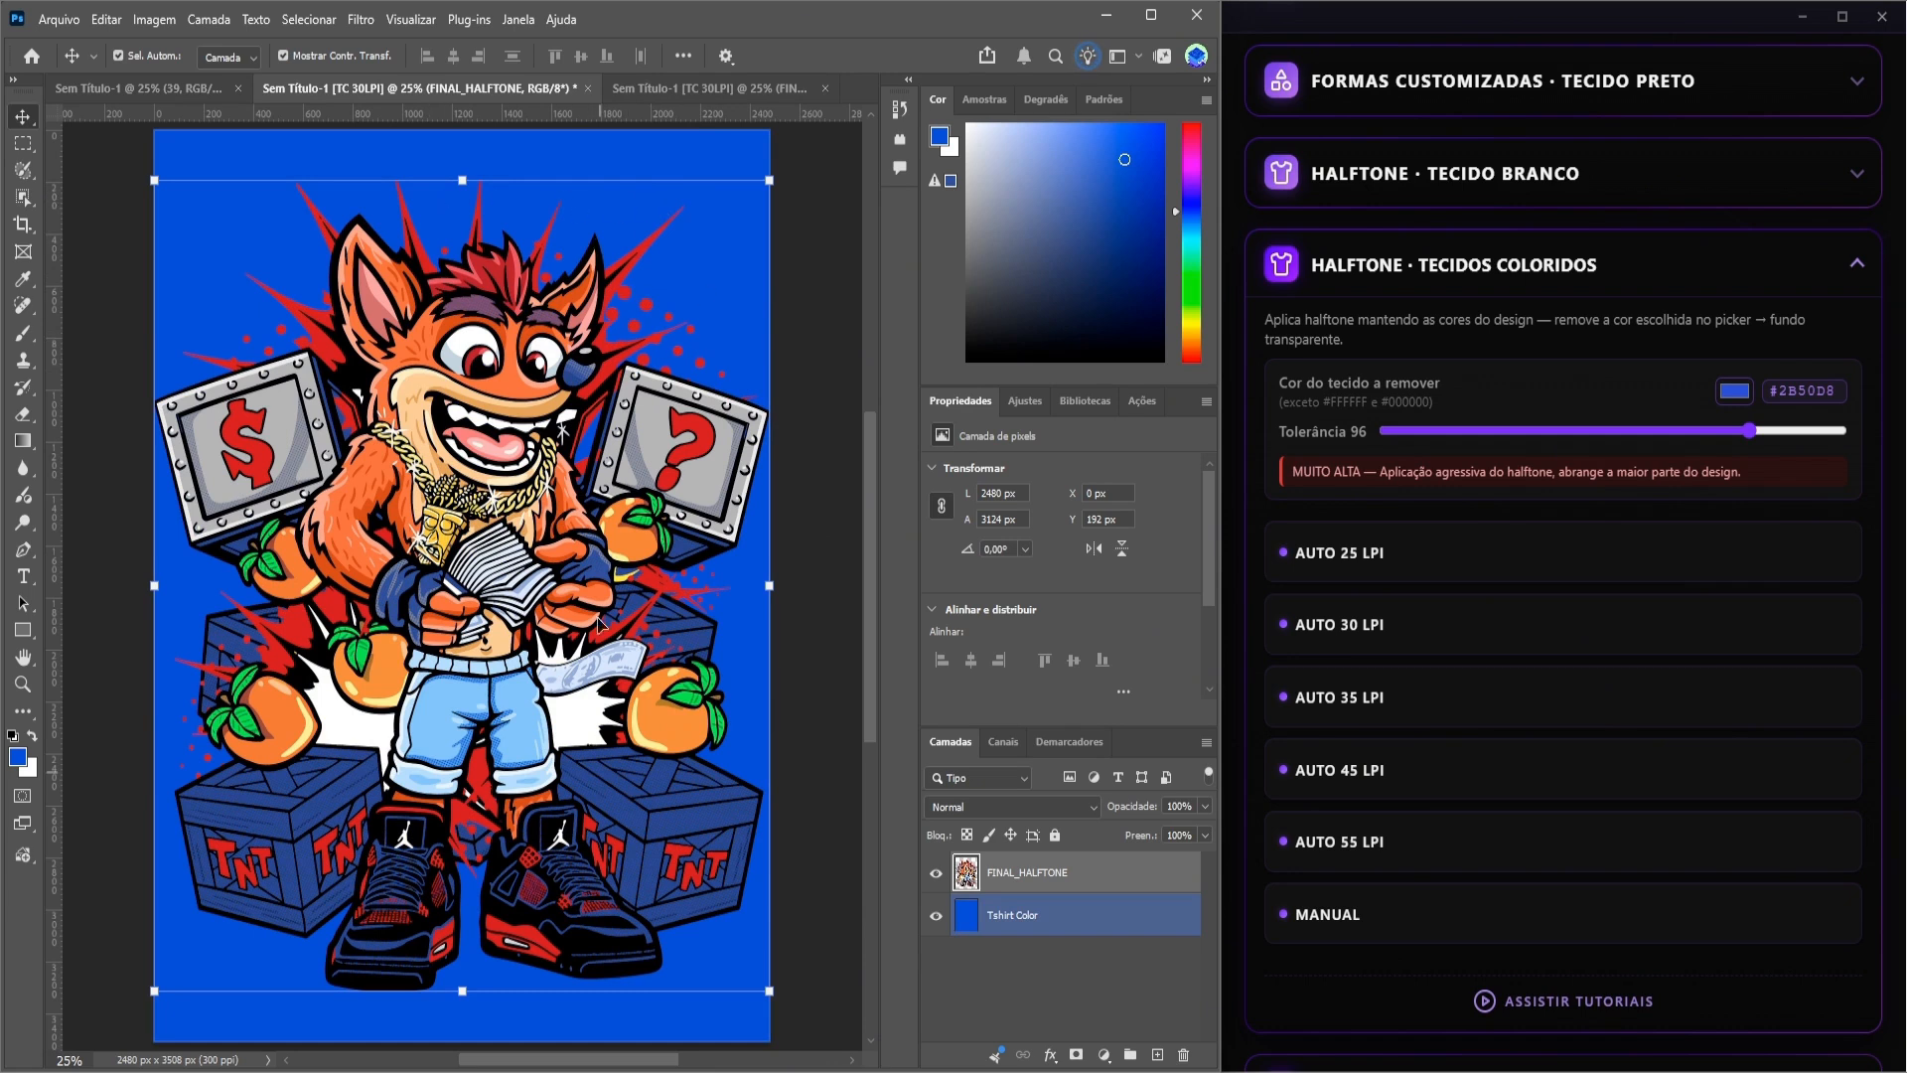
{"action": "left_click", "coordinate": [115, 91]}
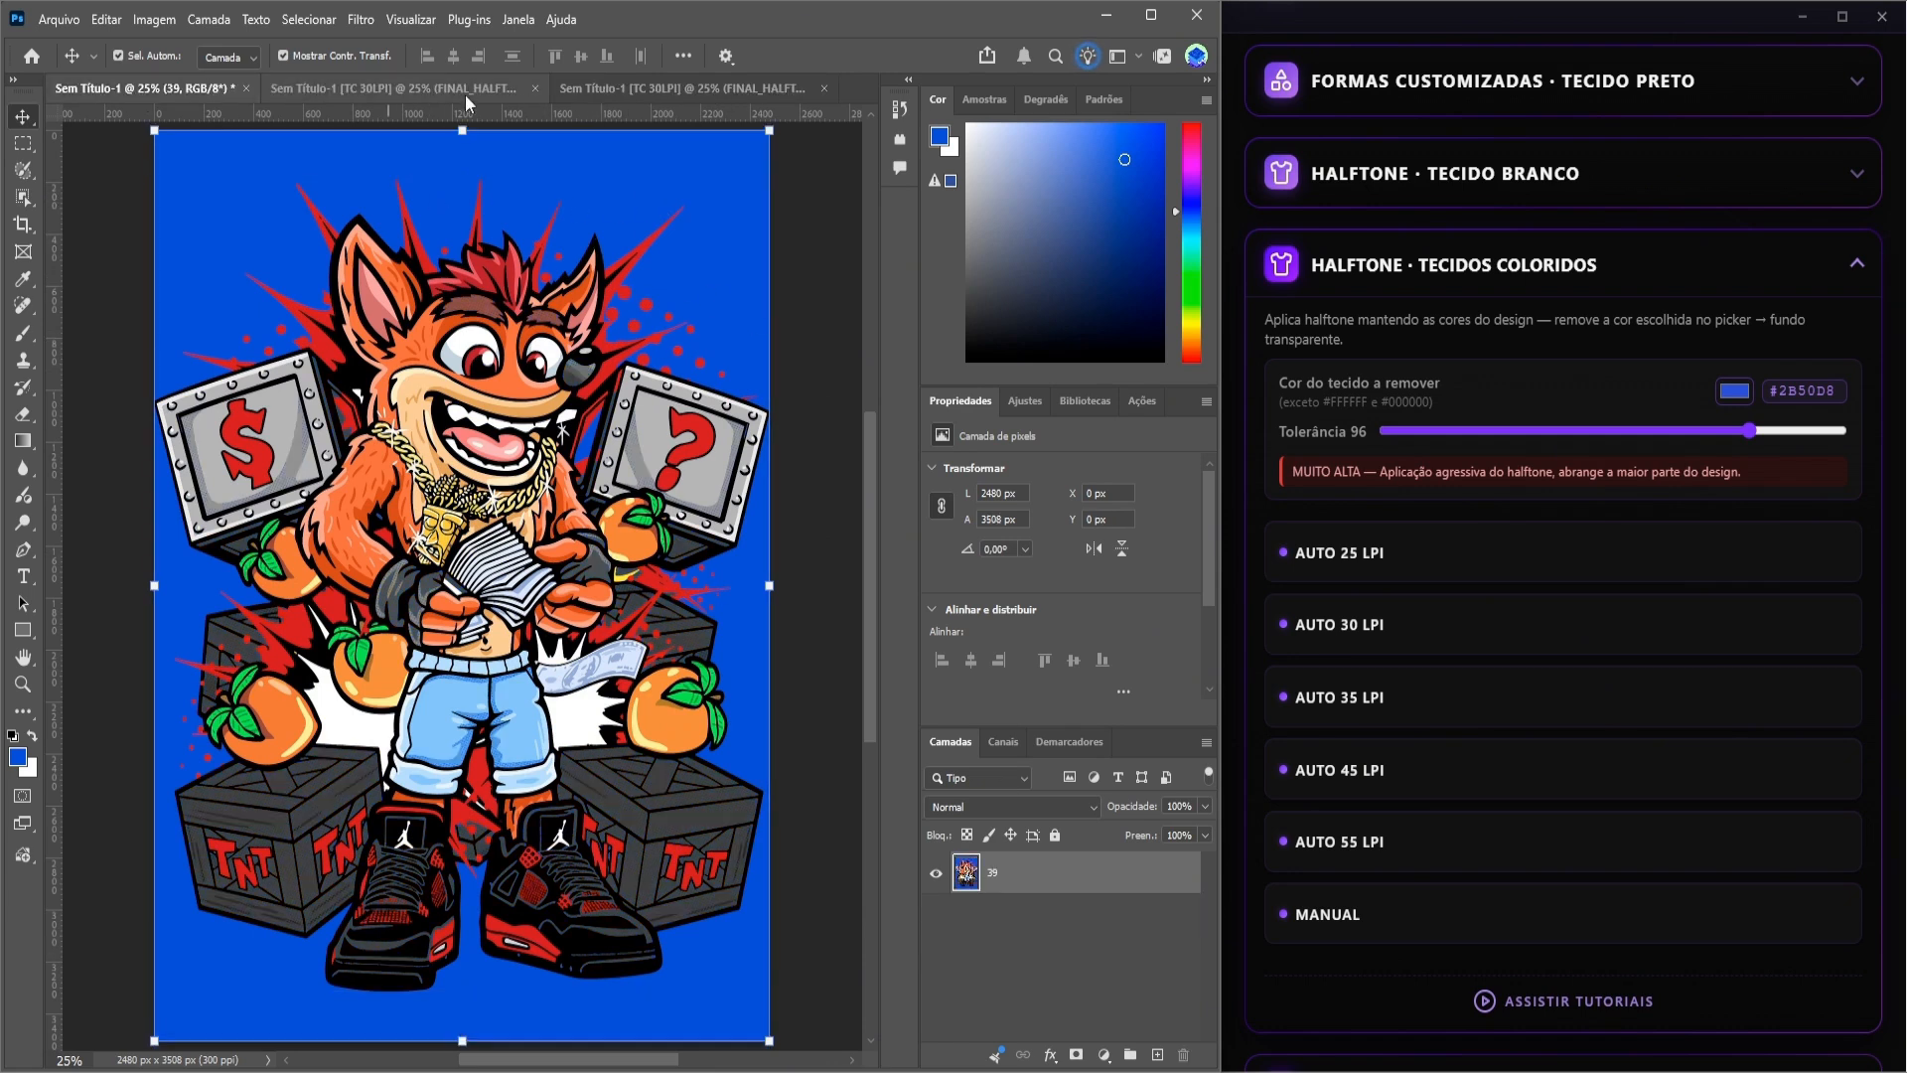
- Close both [TC 30LPI] halftone documents without saving their changes
{"action": "left_click", "coordinate": [537, 90]}
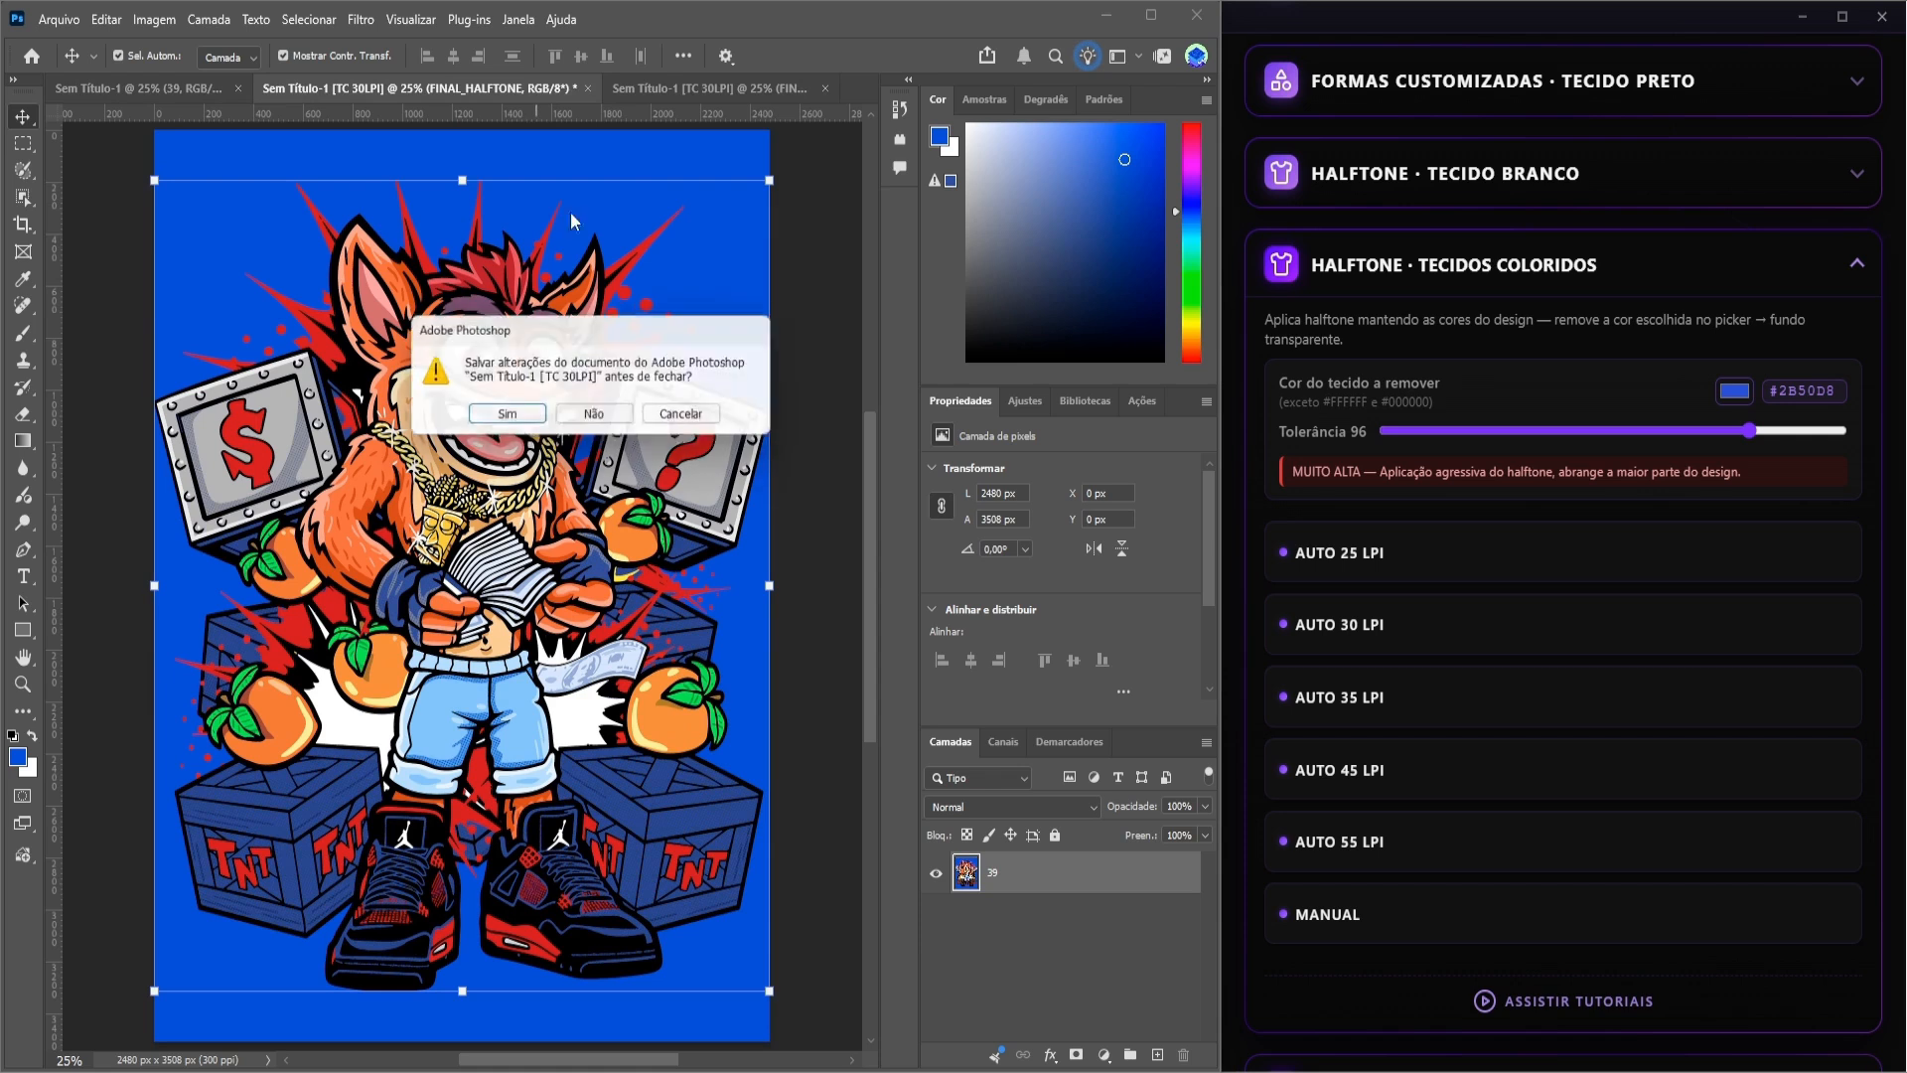
{"action": "left_click", "coordinate": [619, 409]}
{"action": "left_click", "coordinate": [594, 87]}
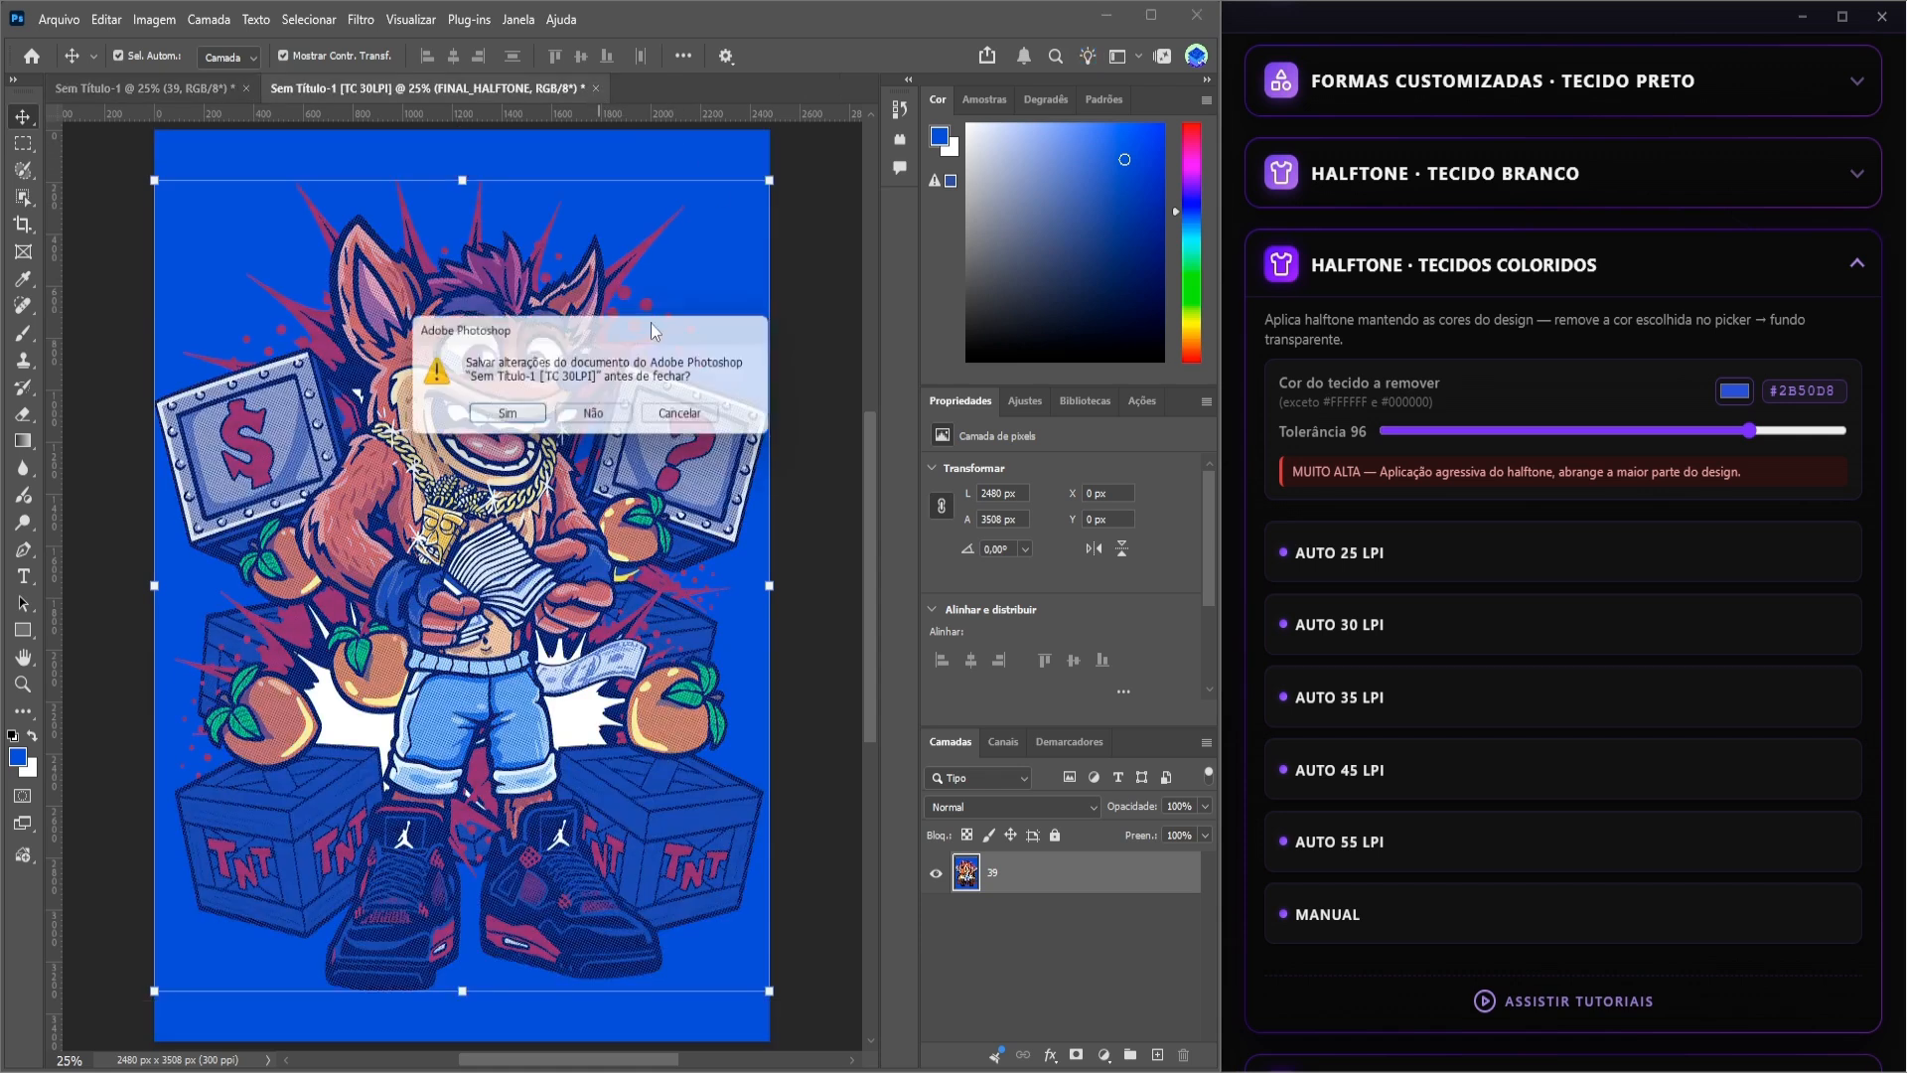
{"action": "left_click", "coordinate": [597, 418]}
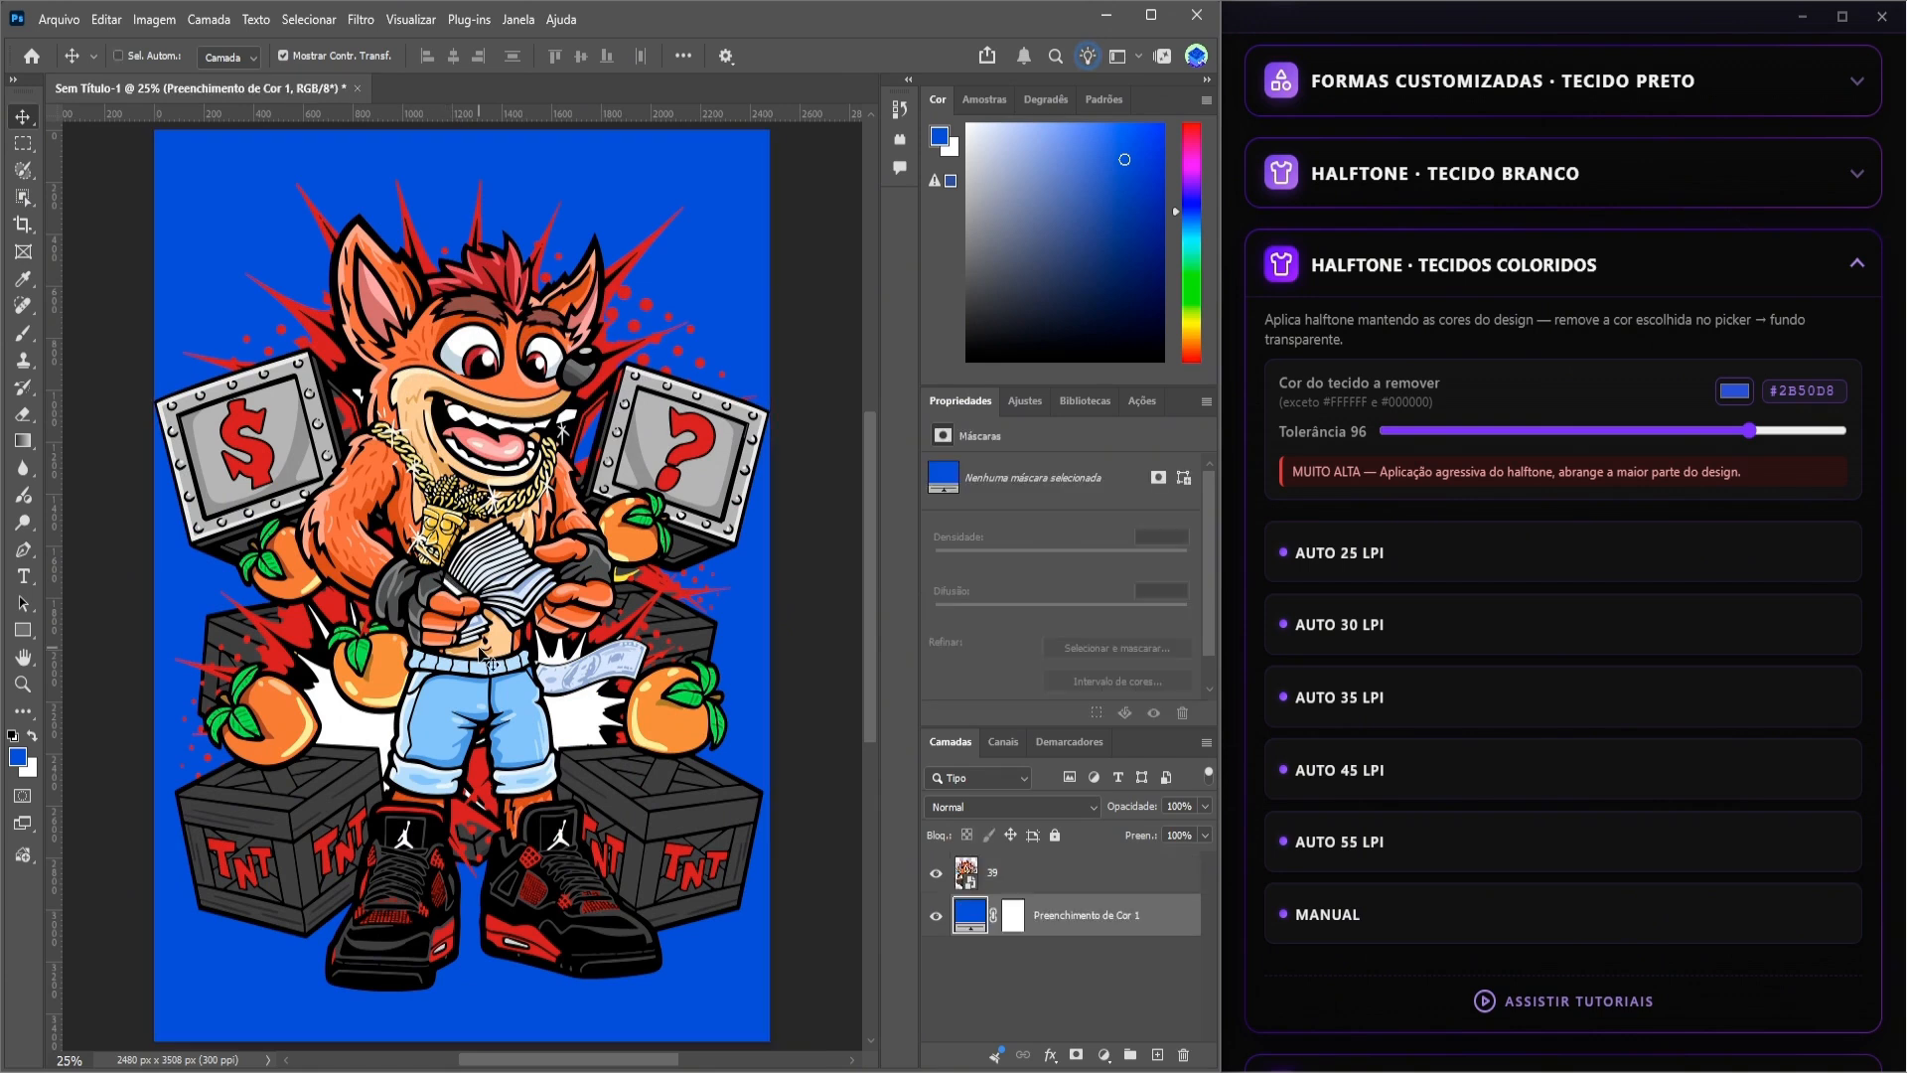
- Change the solid colour fill layer behind the original artwork to light grey, hex c5c6c9
{"action": "double_click", "coordinate": [981, 916]}
{"action": "mouse_move", "coordinate": [356, 689]}
{"action": "left_mouse_down"}
{"action": "mouse_move", "coordinate": [231, 706]}
{"action": "mouse_move", "coordinate": [221, 681]}
{"action": "left_mouse_up"}
{"action": "double_click", "coordinate": [553, 955]}
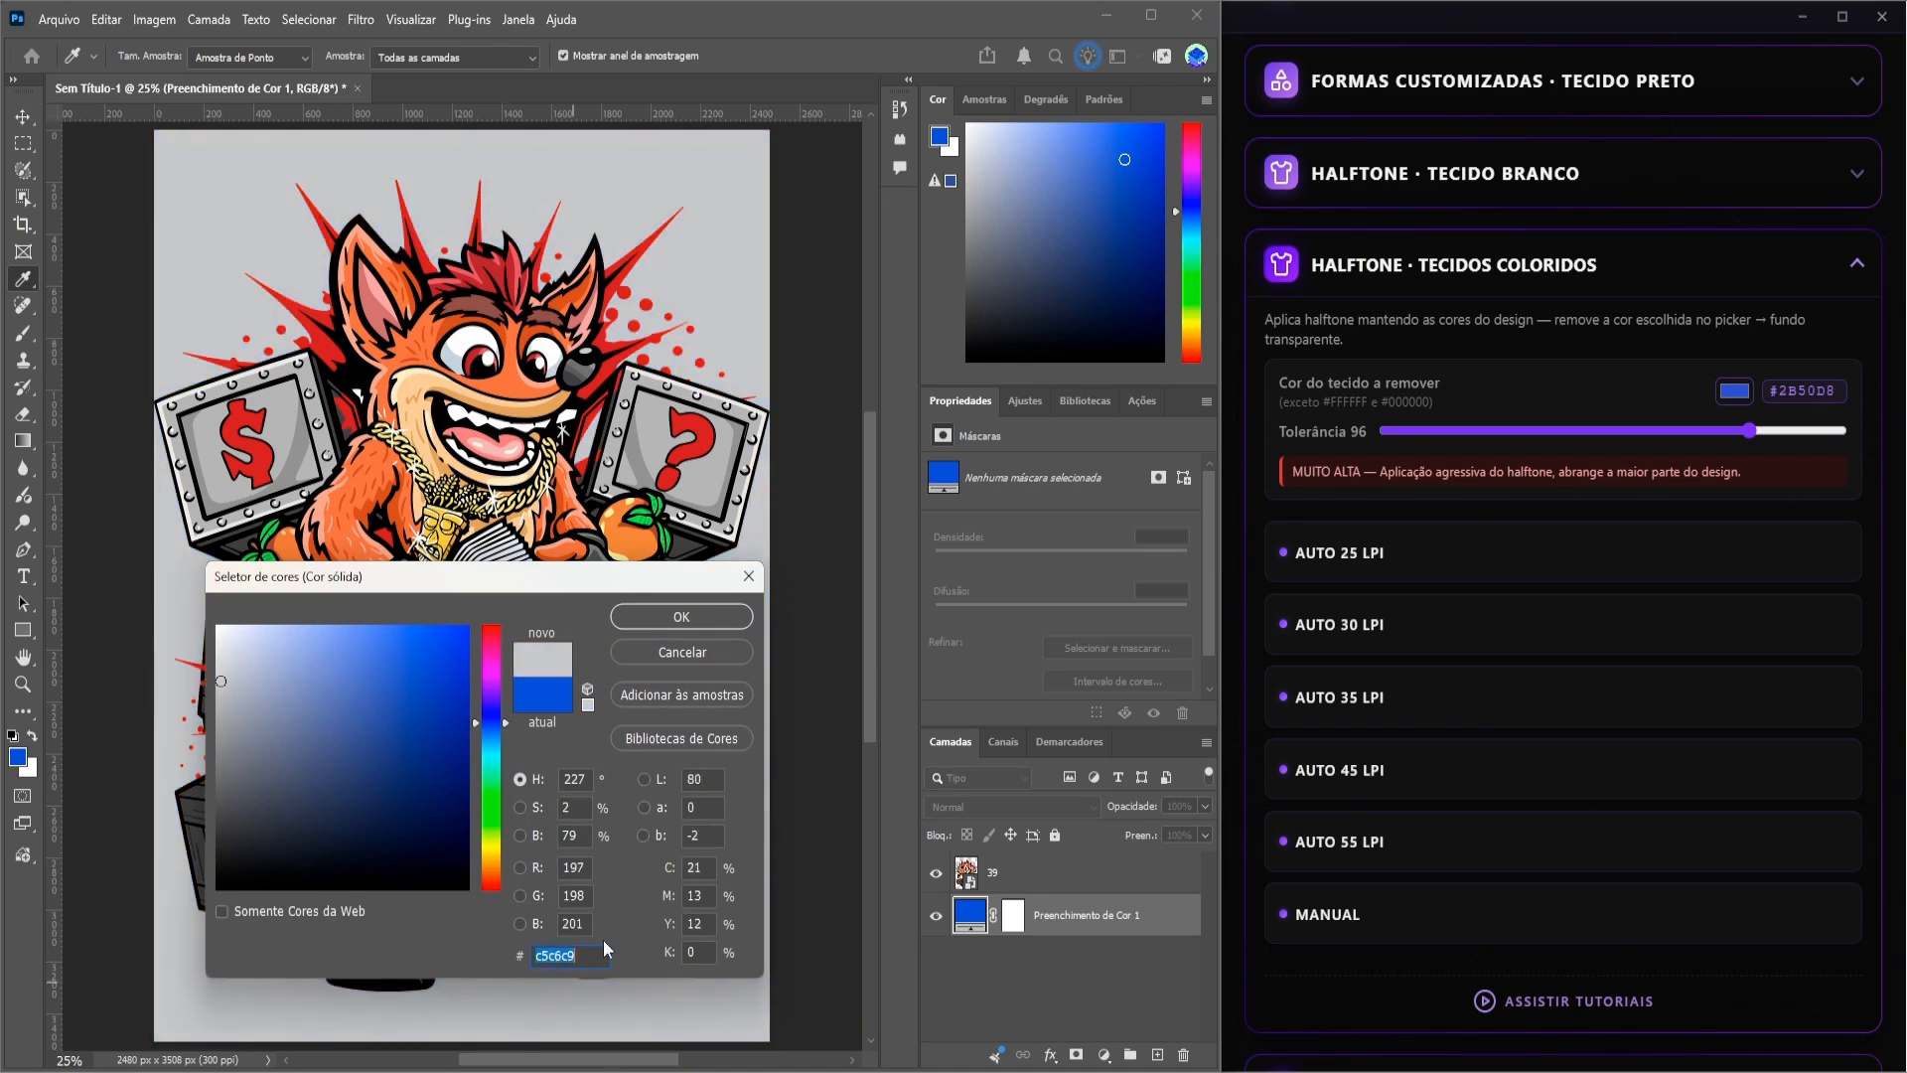
{"action": "key", "text": "Return"}
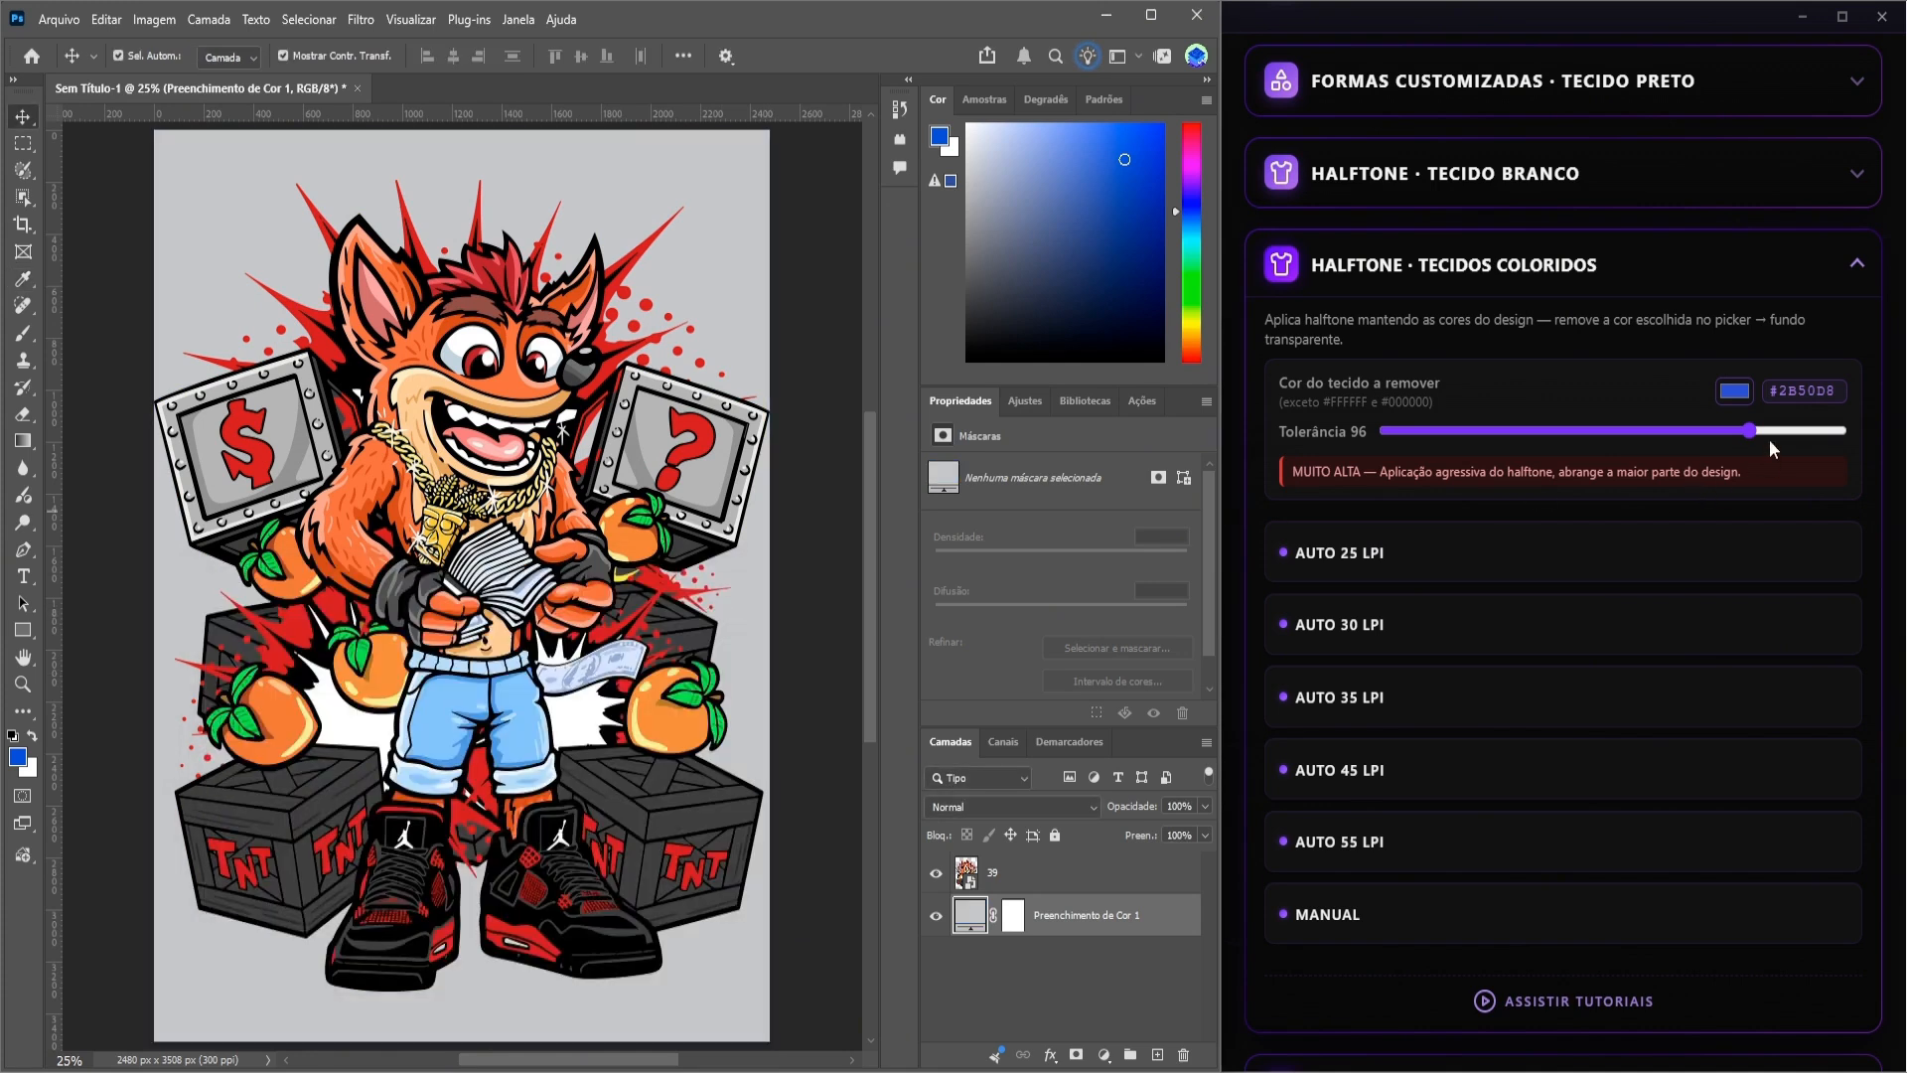
- Set the fabric colour to remove to #C5C6C9 with tolerance 4 and run AUTO 30 LPI for coloured fabrics
{"action": "double_click", "coordinate": [1802, 391]}
{"action": "type", "text": "C5C6C9"}
{"action": "left_click_drag", "start_coordinate": [1749, 430], "coordinate": [1394, 433]}
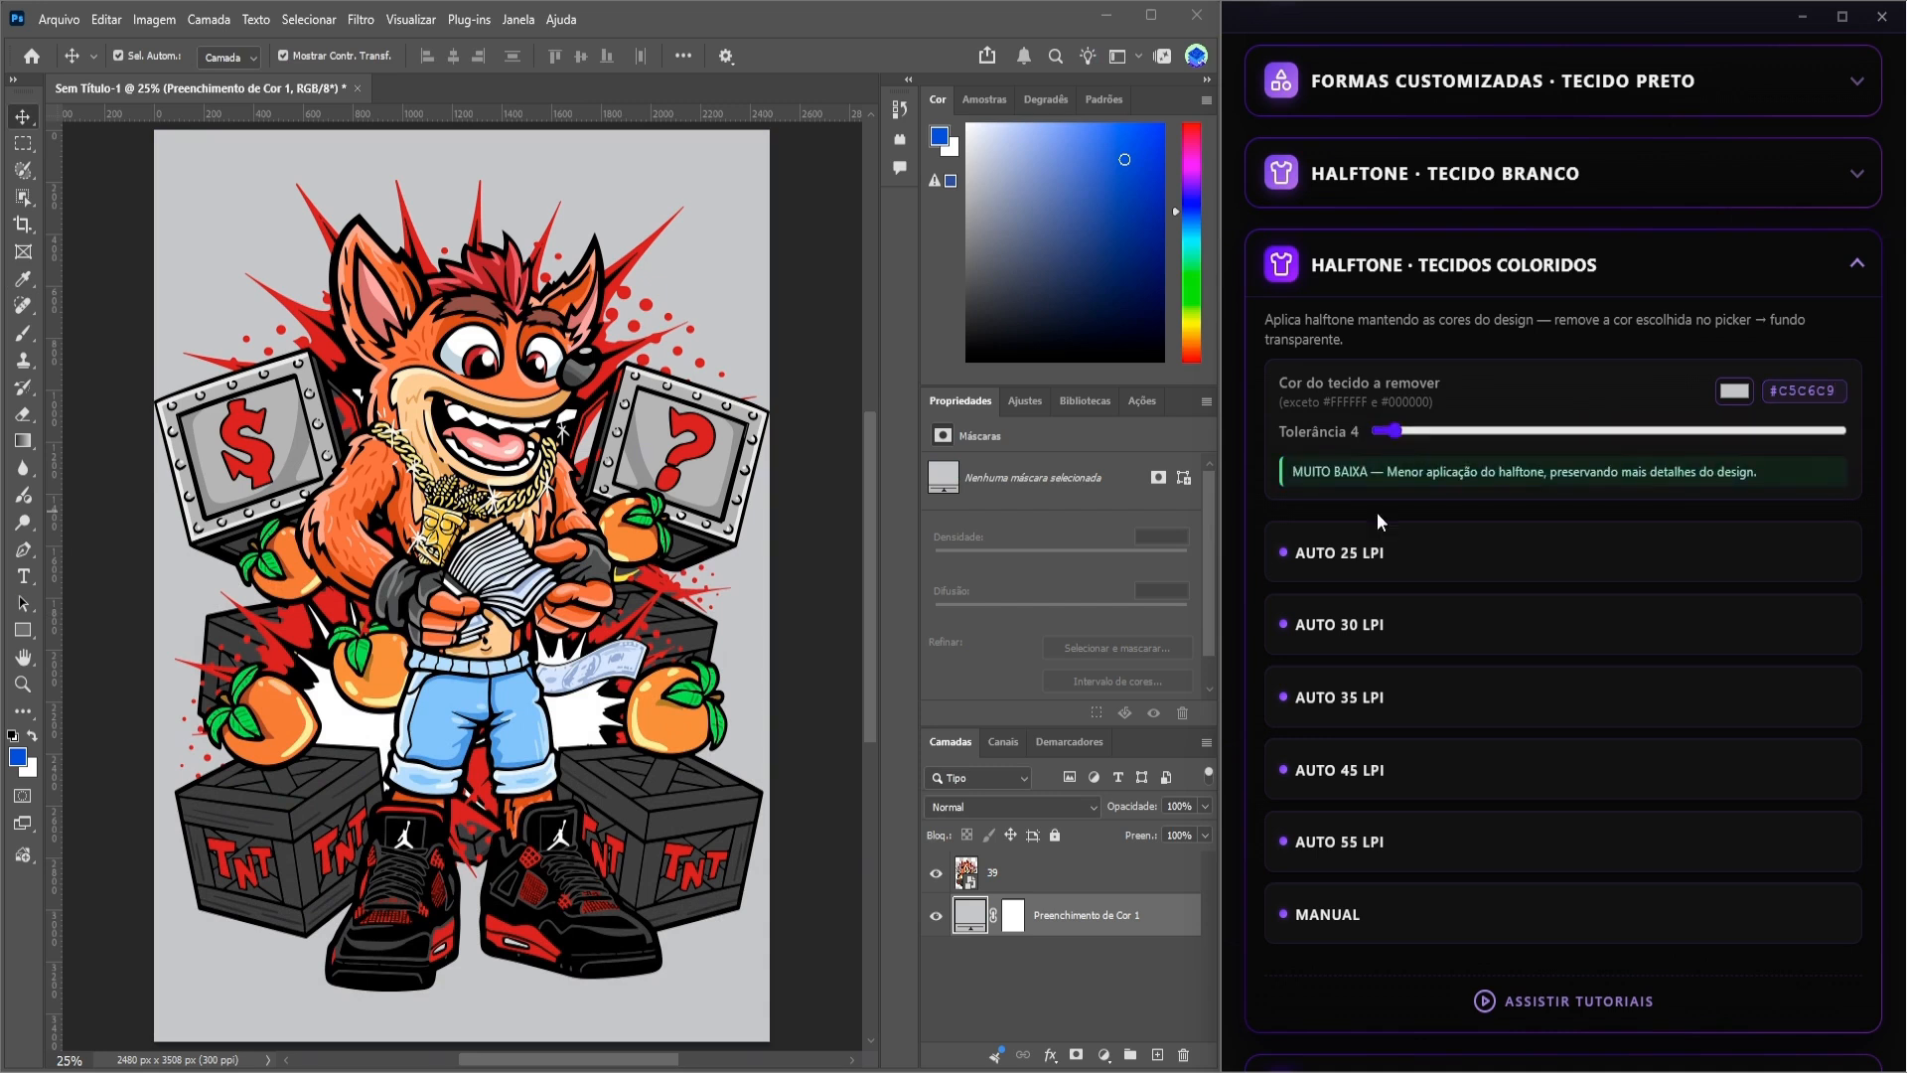
{"action": "left_click", "coordinate": [1386, 628]}
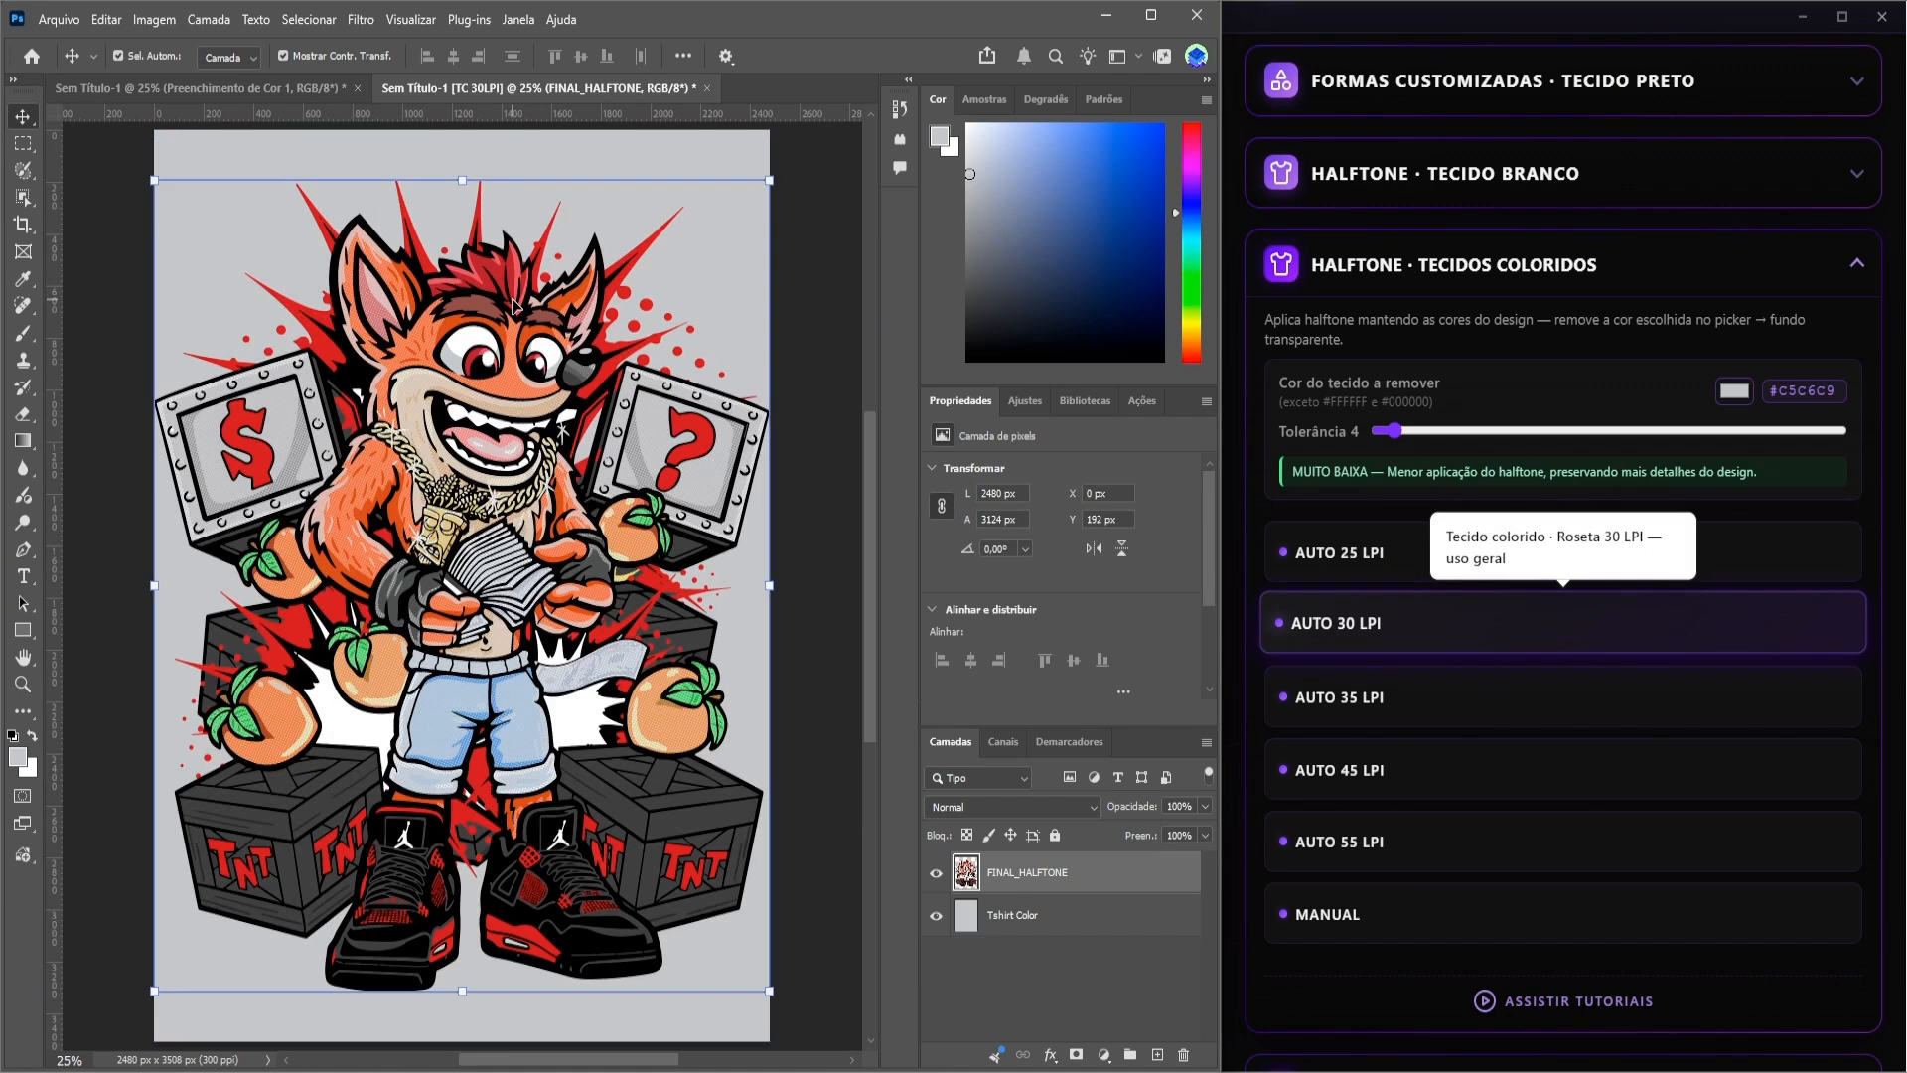
- Return to the original grey-background document, set the halftone tolerance to 90 and run AUTO 30 LPI for coloured fabrics
{"action": "left_click", "coordinate": [215, 86]}
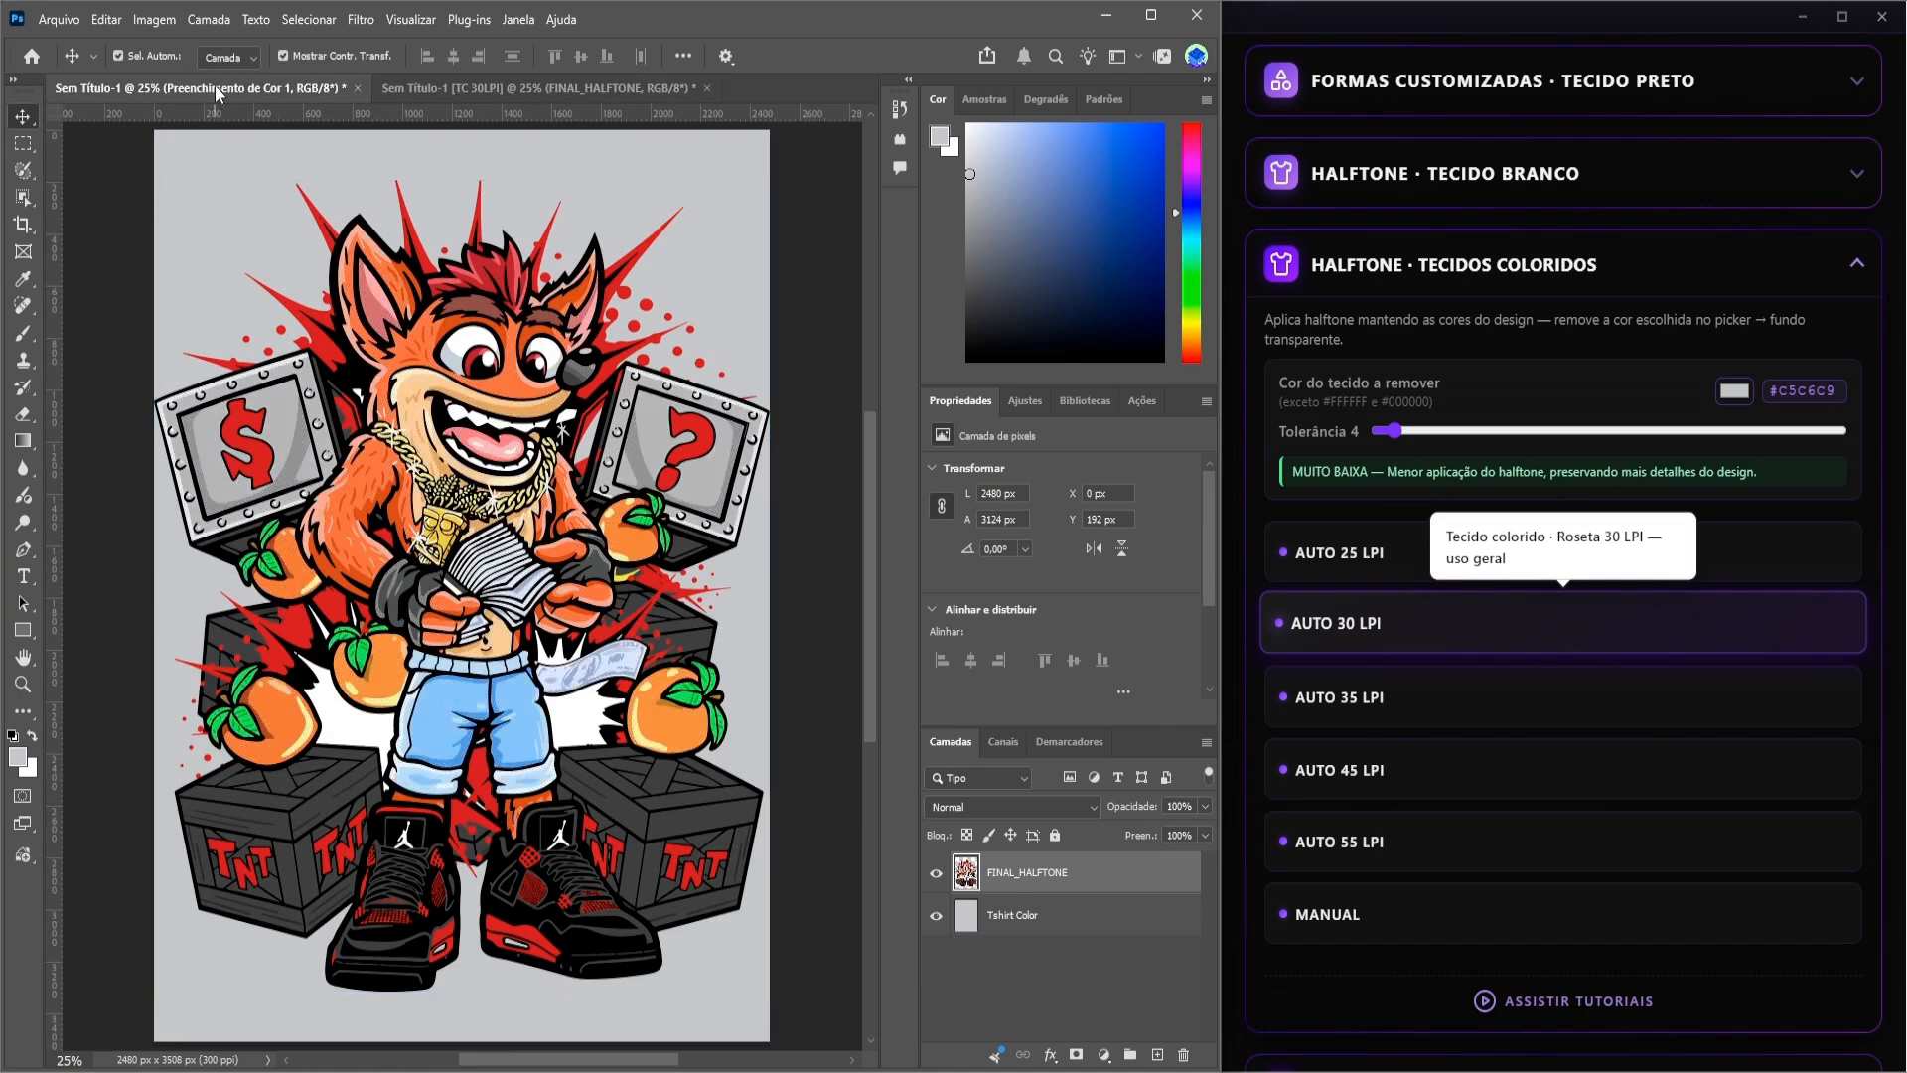
{"action": "left_click_drag", "start_coordinate": [1393, 431], "coordinate": [1732, 459]}
{"action": "left_click", "coordinate": [1544, 629]}
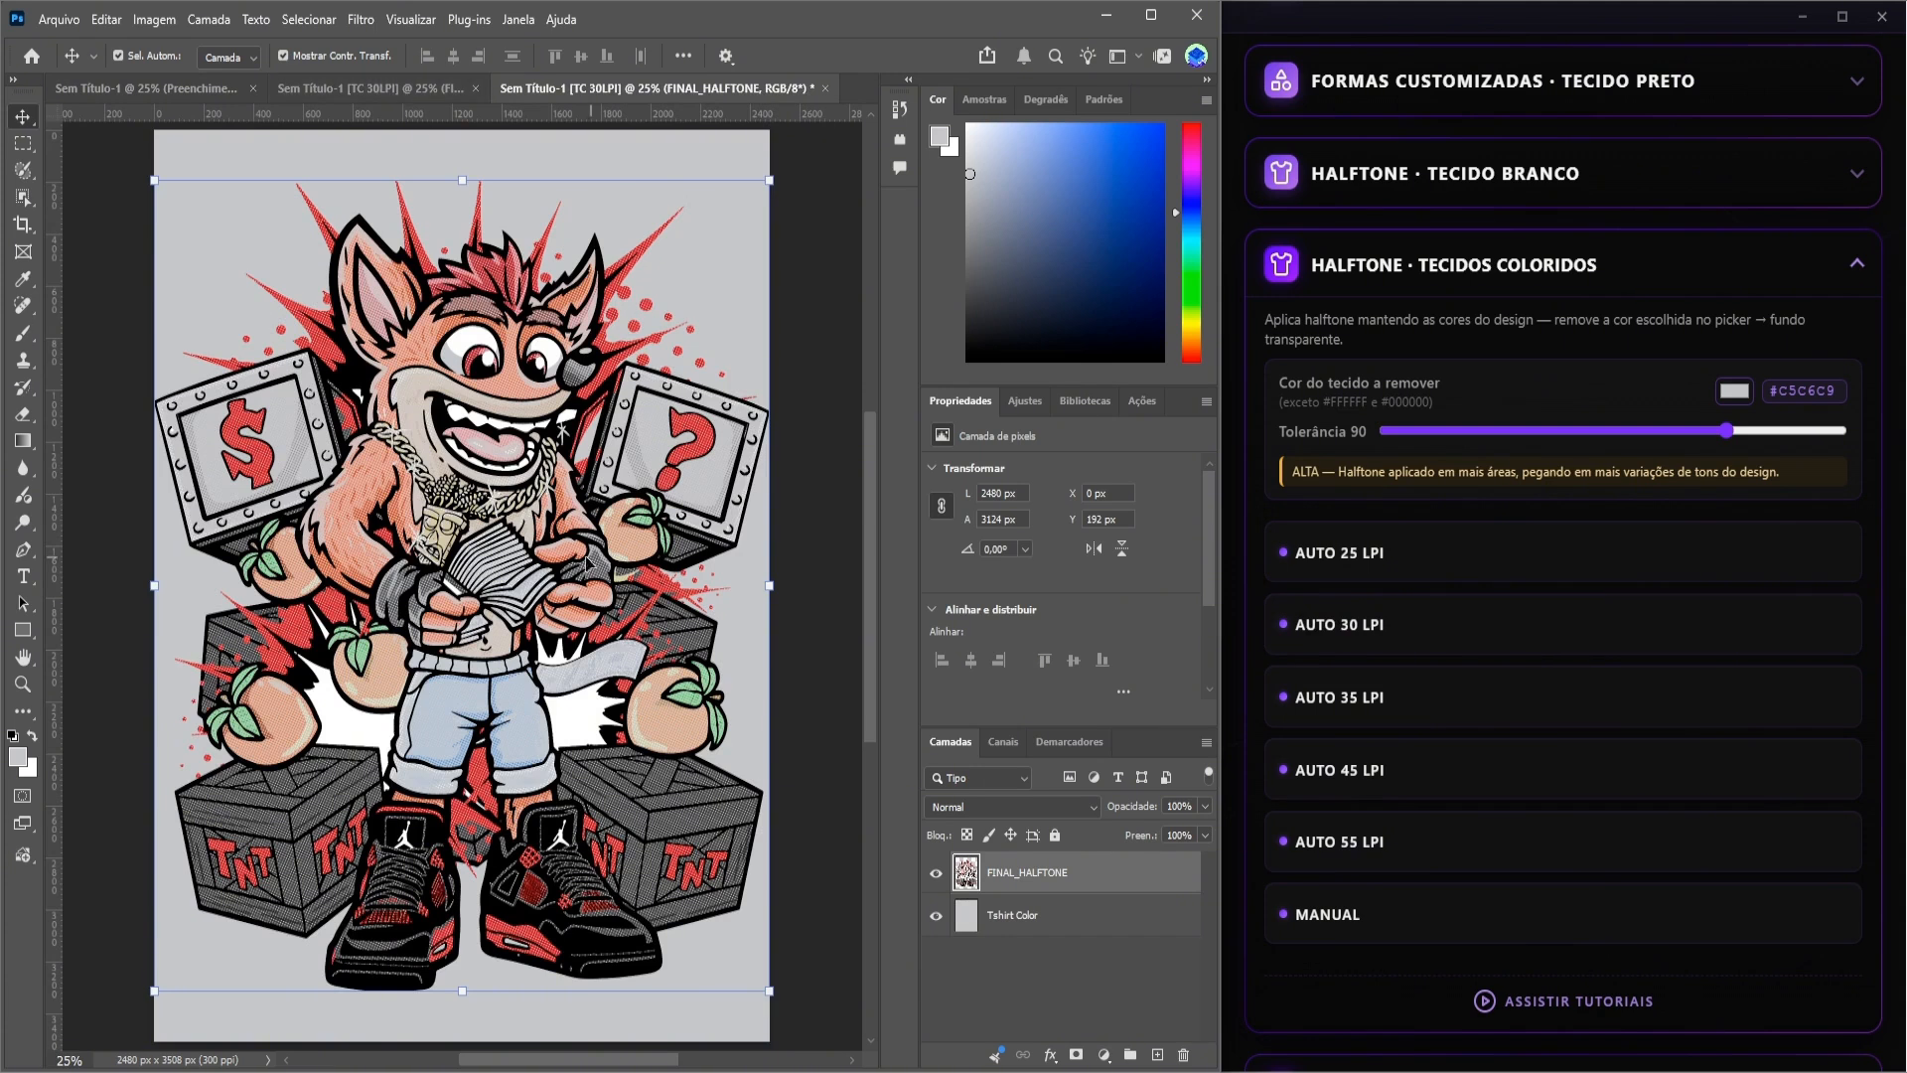
- In the tolerance 4 halftone document, toggle the Tshirt Color layer repeatedly to examine which areas of the artwork are transparent
{"action": "left_click", "coordinate": [393, 89]}
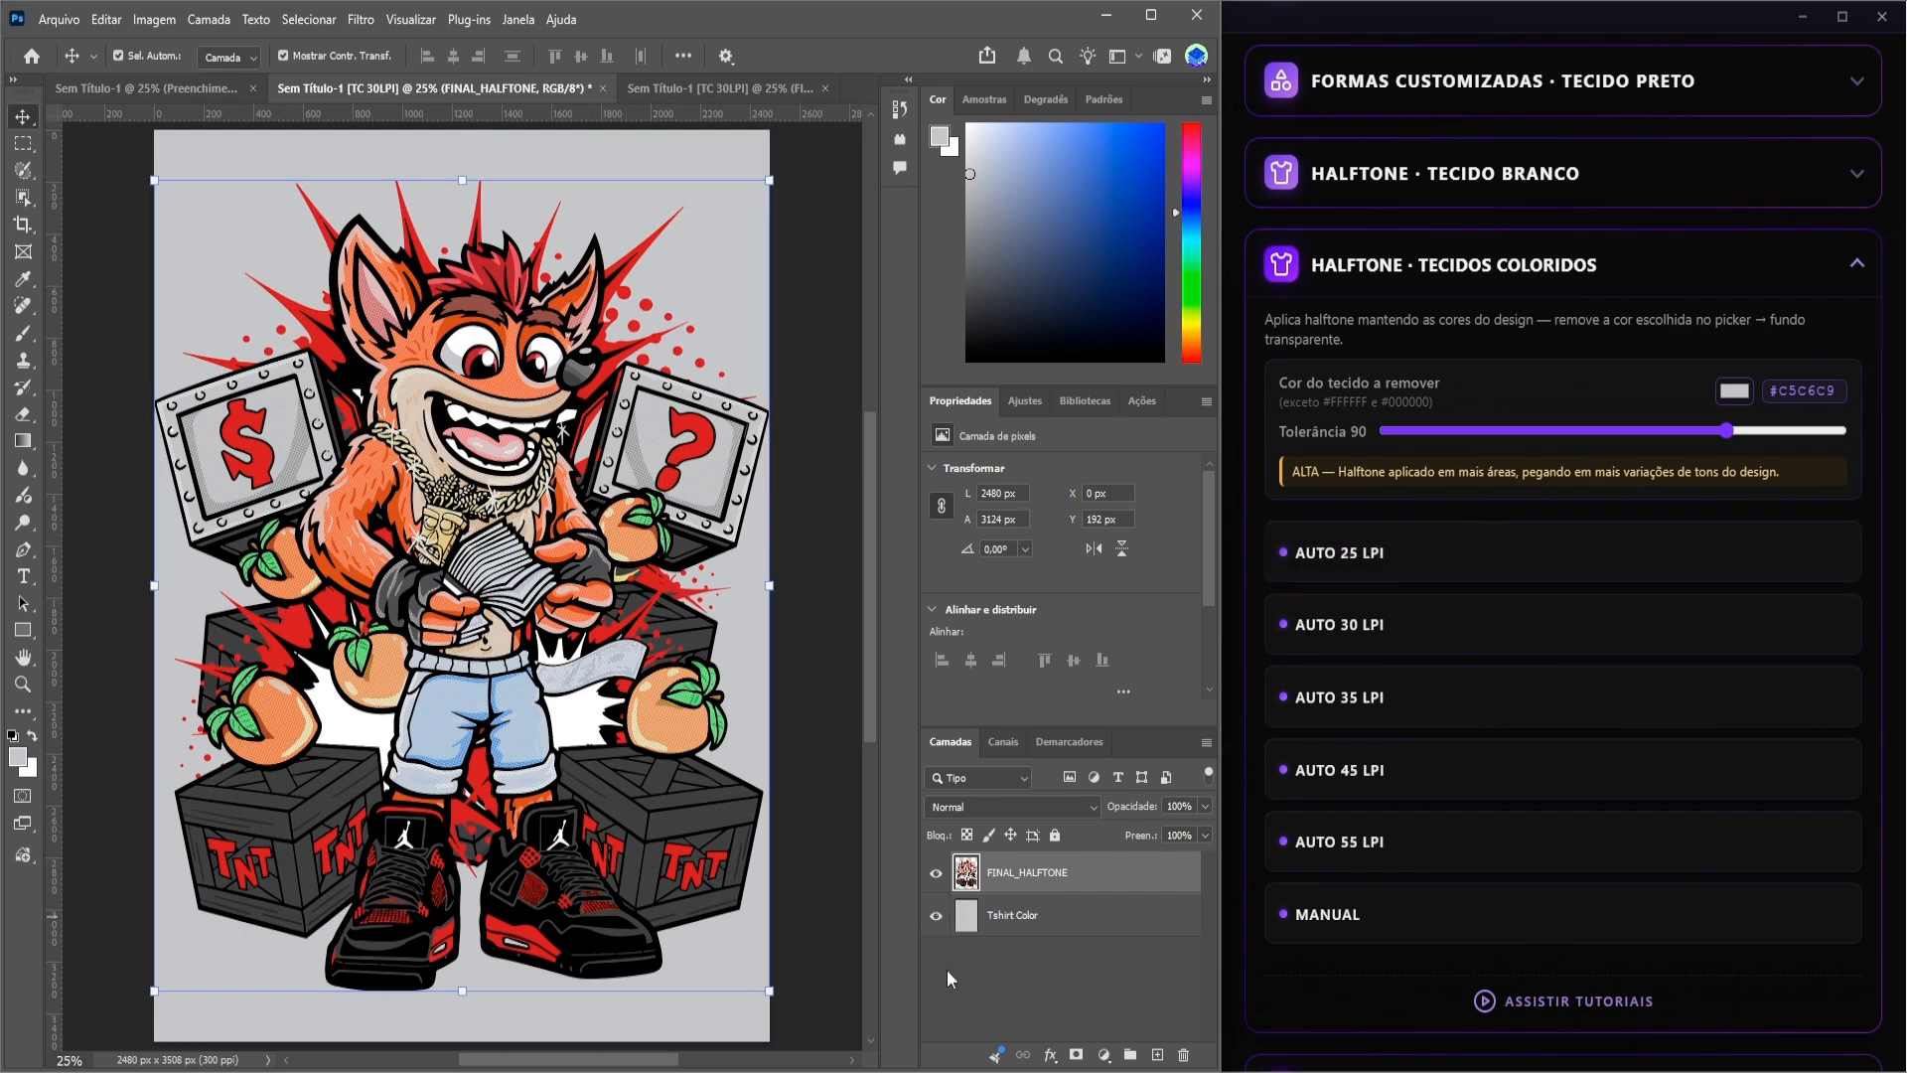
{"action": "left_click", "coordinate": [936, 915]}
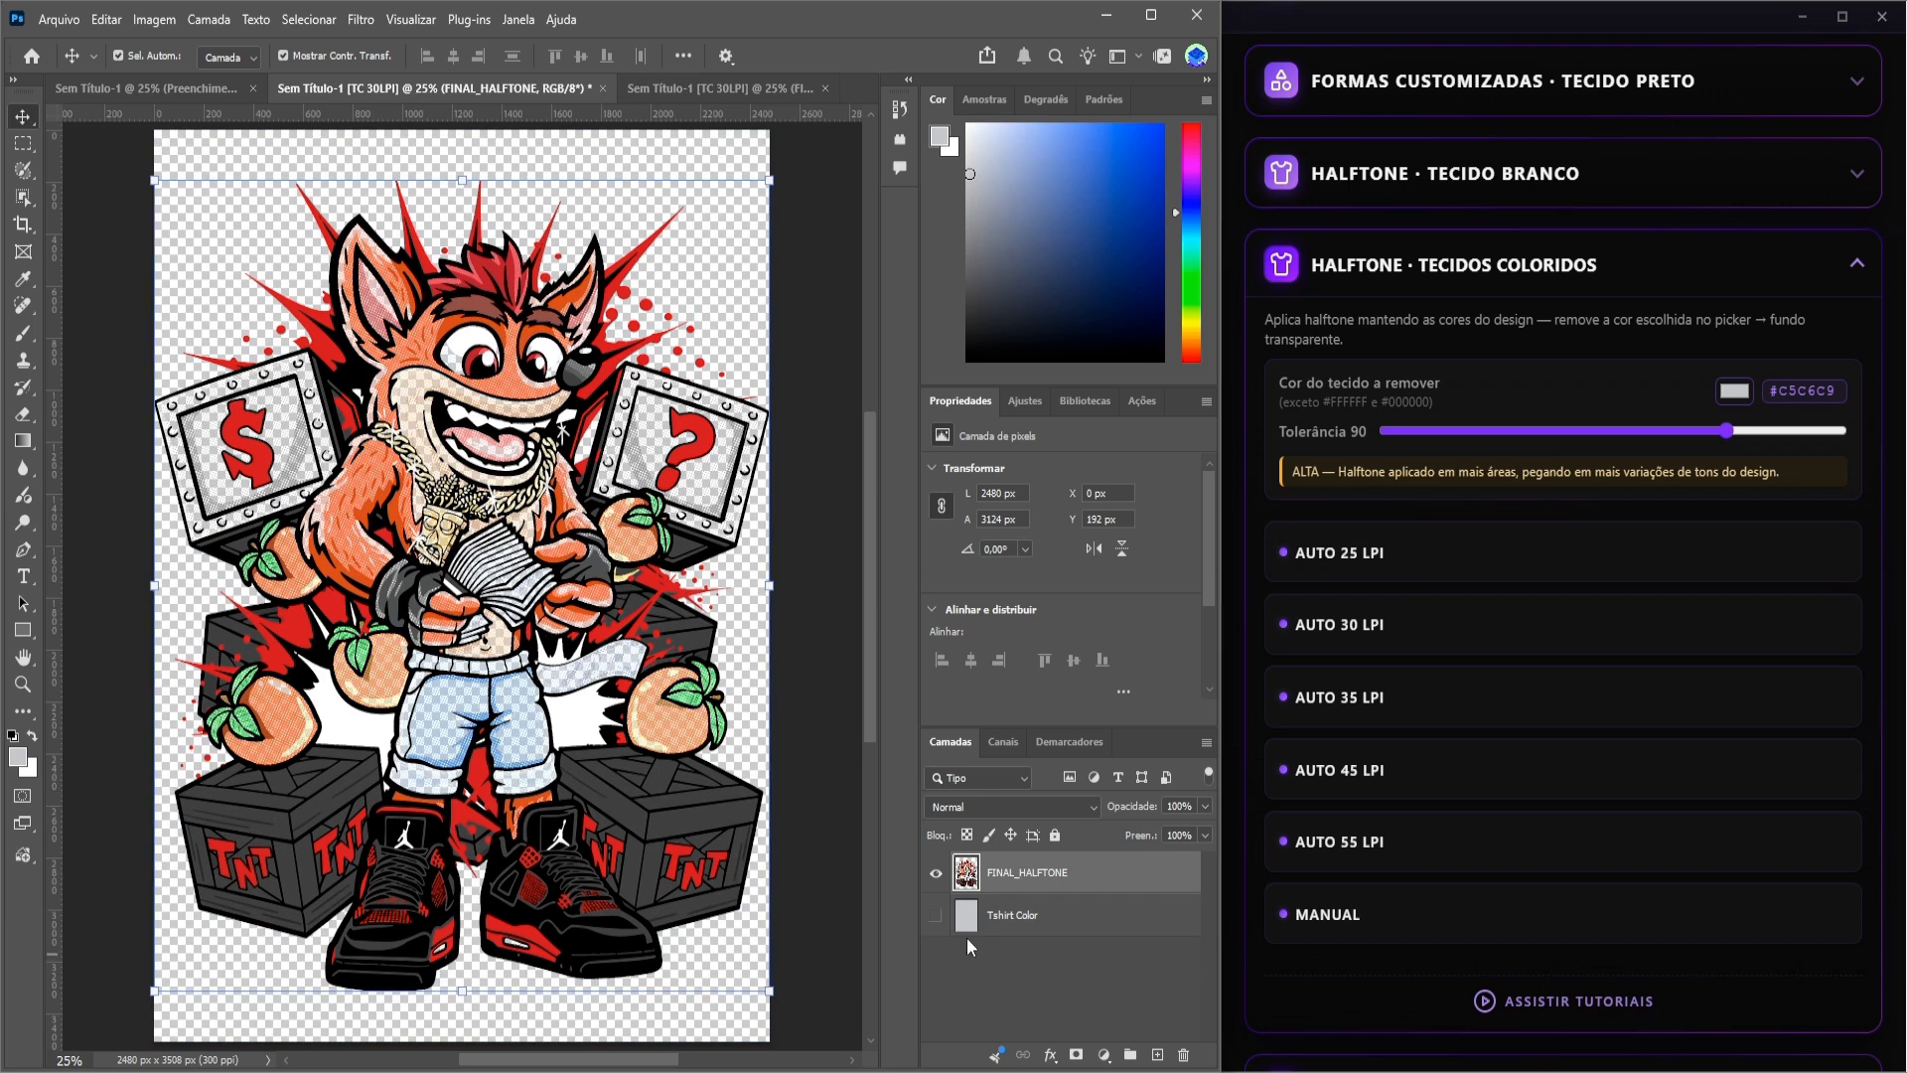
{"action": "left_click", "coordinate": [937, 915]}
{"action": "left_click", "coordinate": [938, 915]}
{"action": "left_click", "coordinate": [940, 916]}
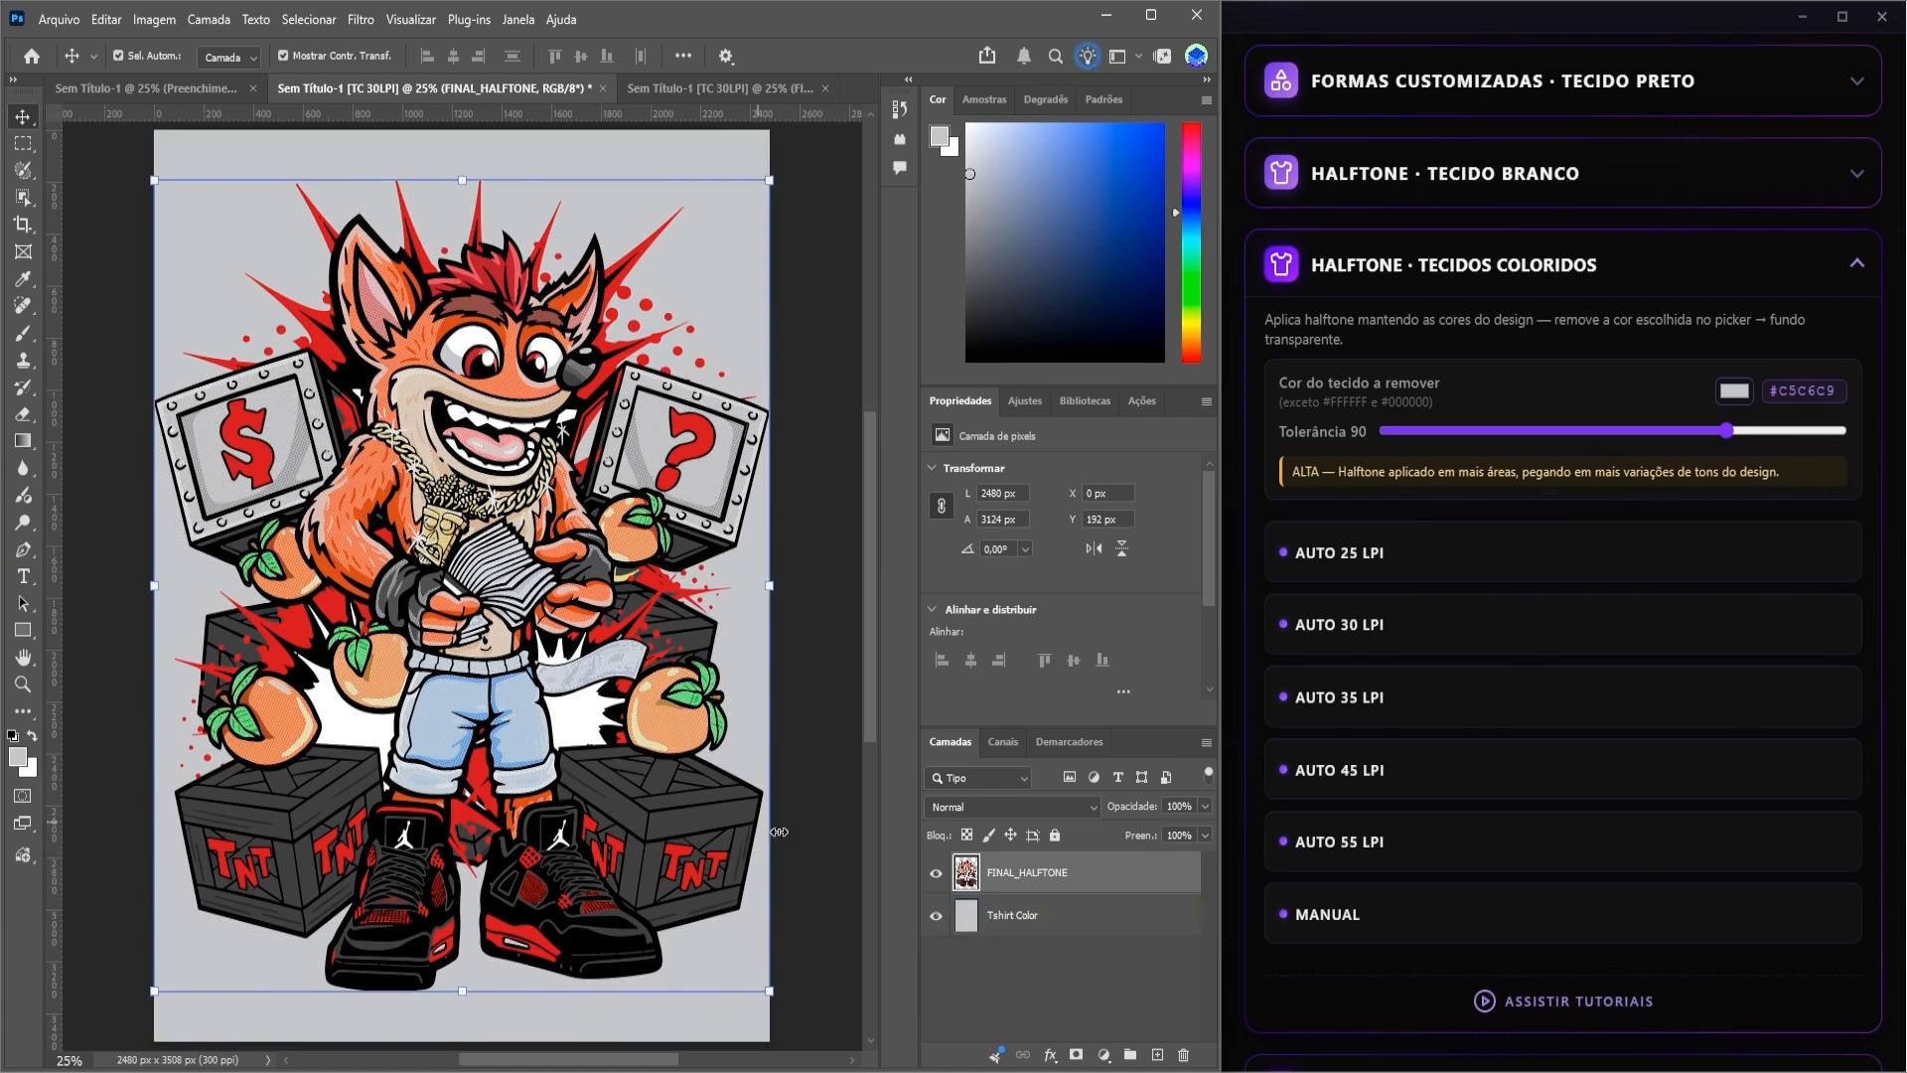
{"action": "left_click", "coordinate": [937, 917]}
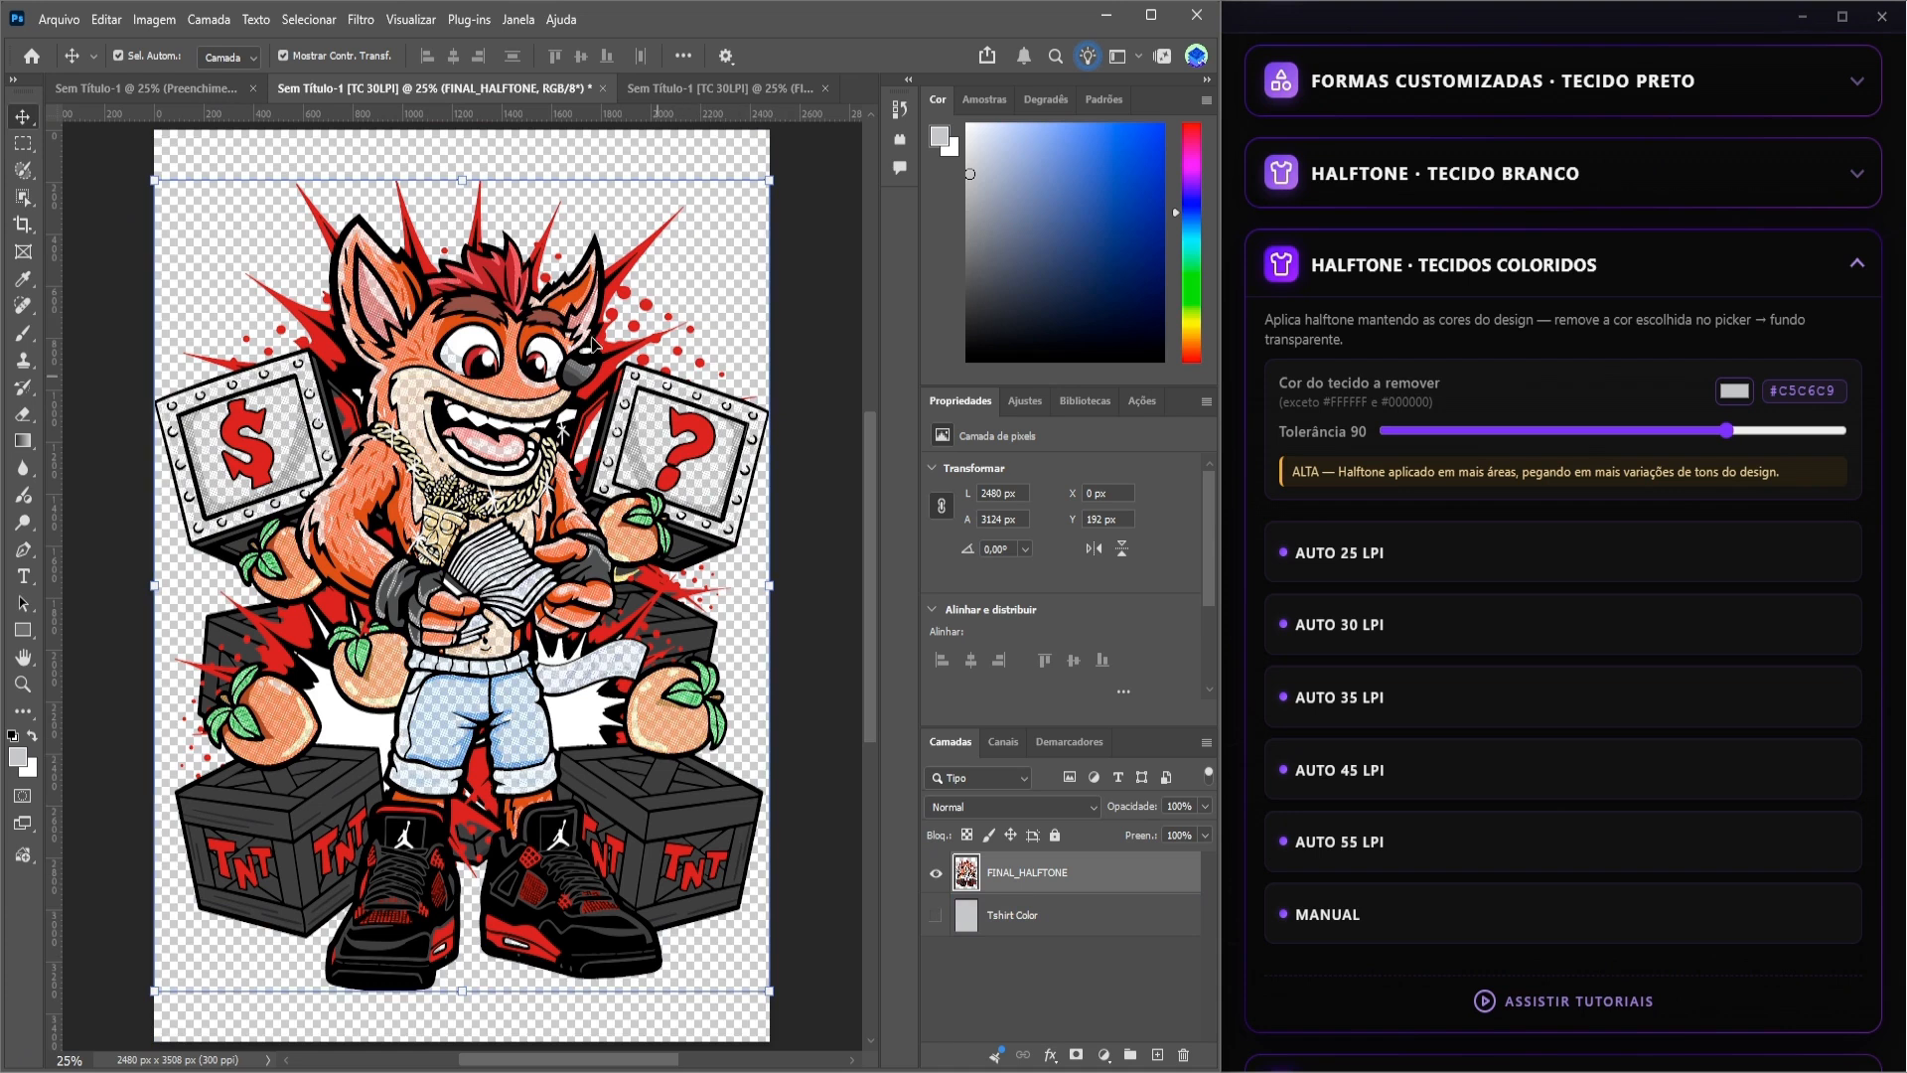
{"action": "left_click", "coordinate": [936, 917]}
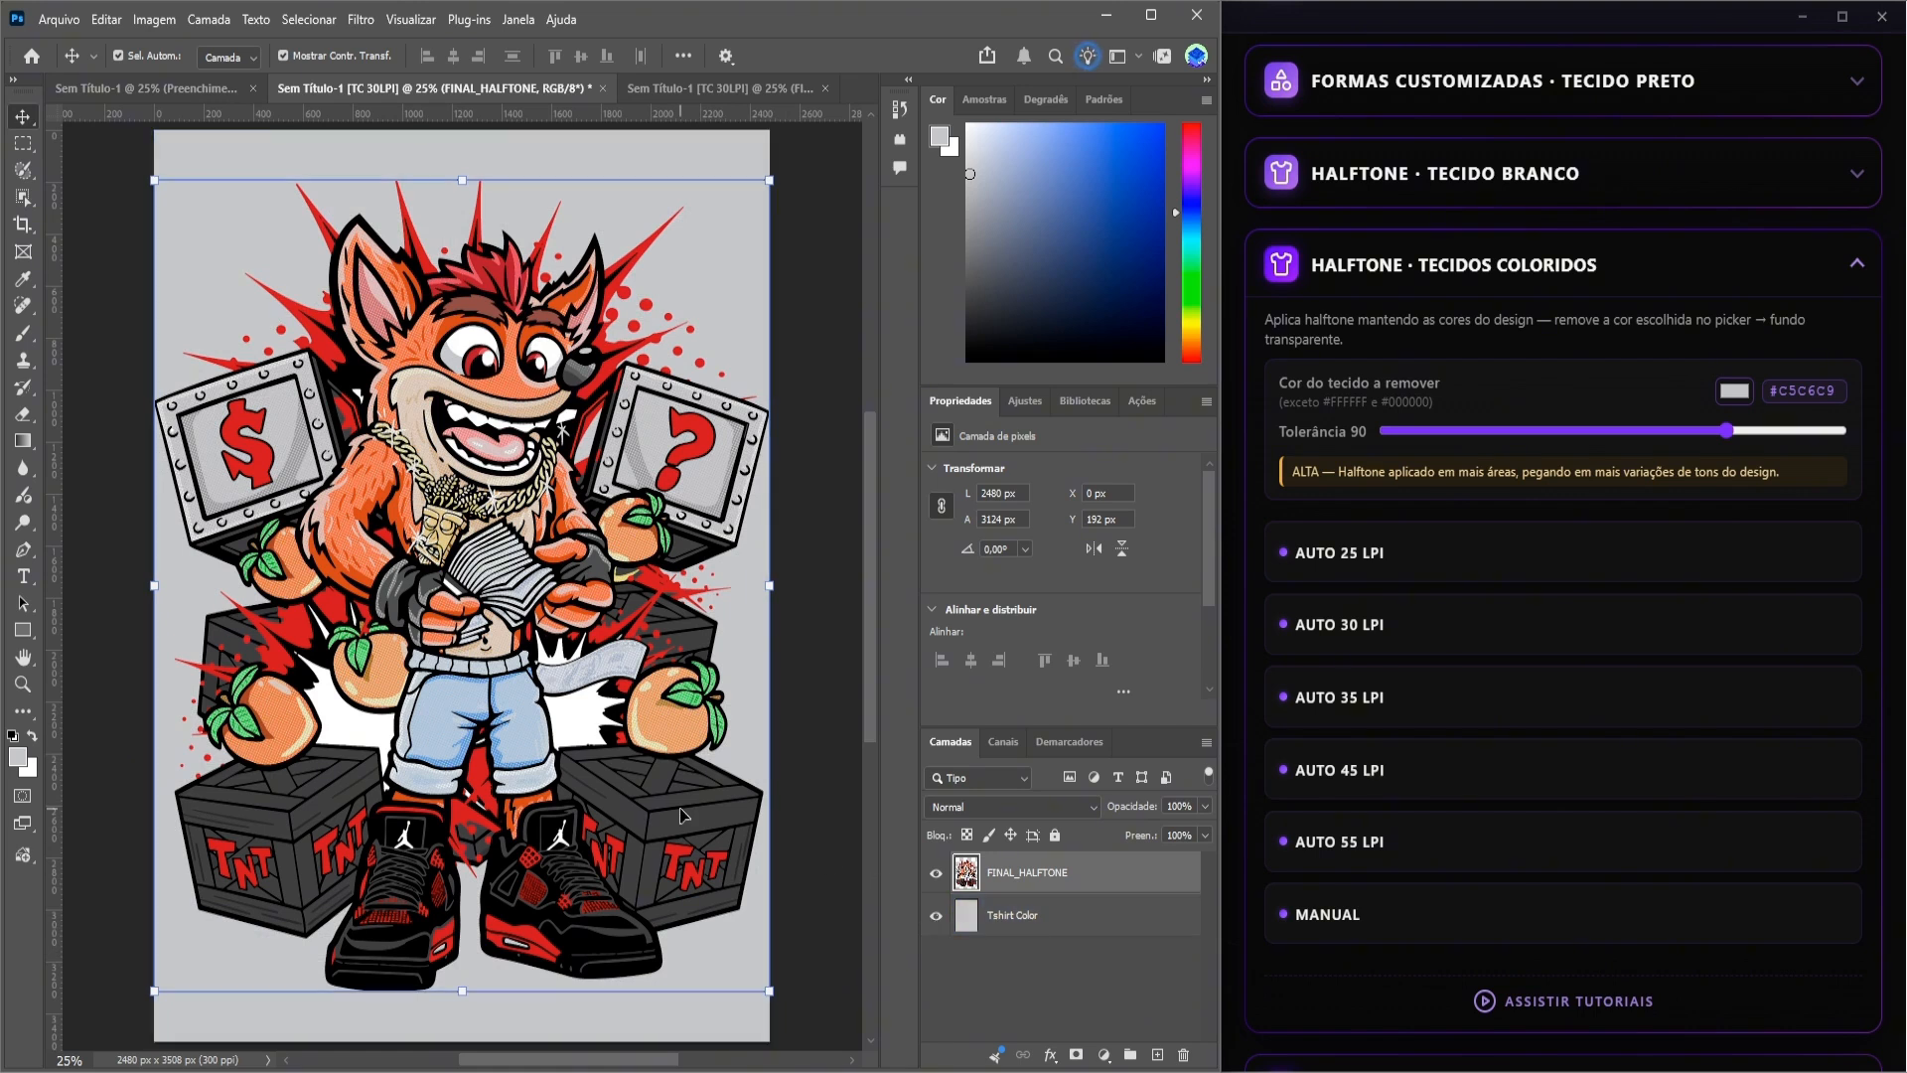
{"action": "left_click", "coordinate": [936, 915]}
{"action": "left_click", "coordinate": [935, 917]}
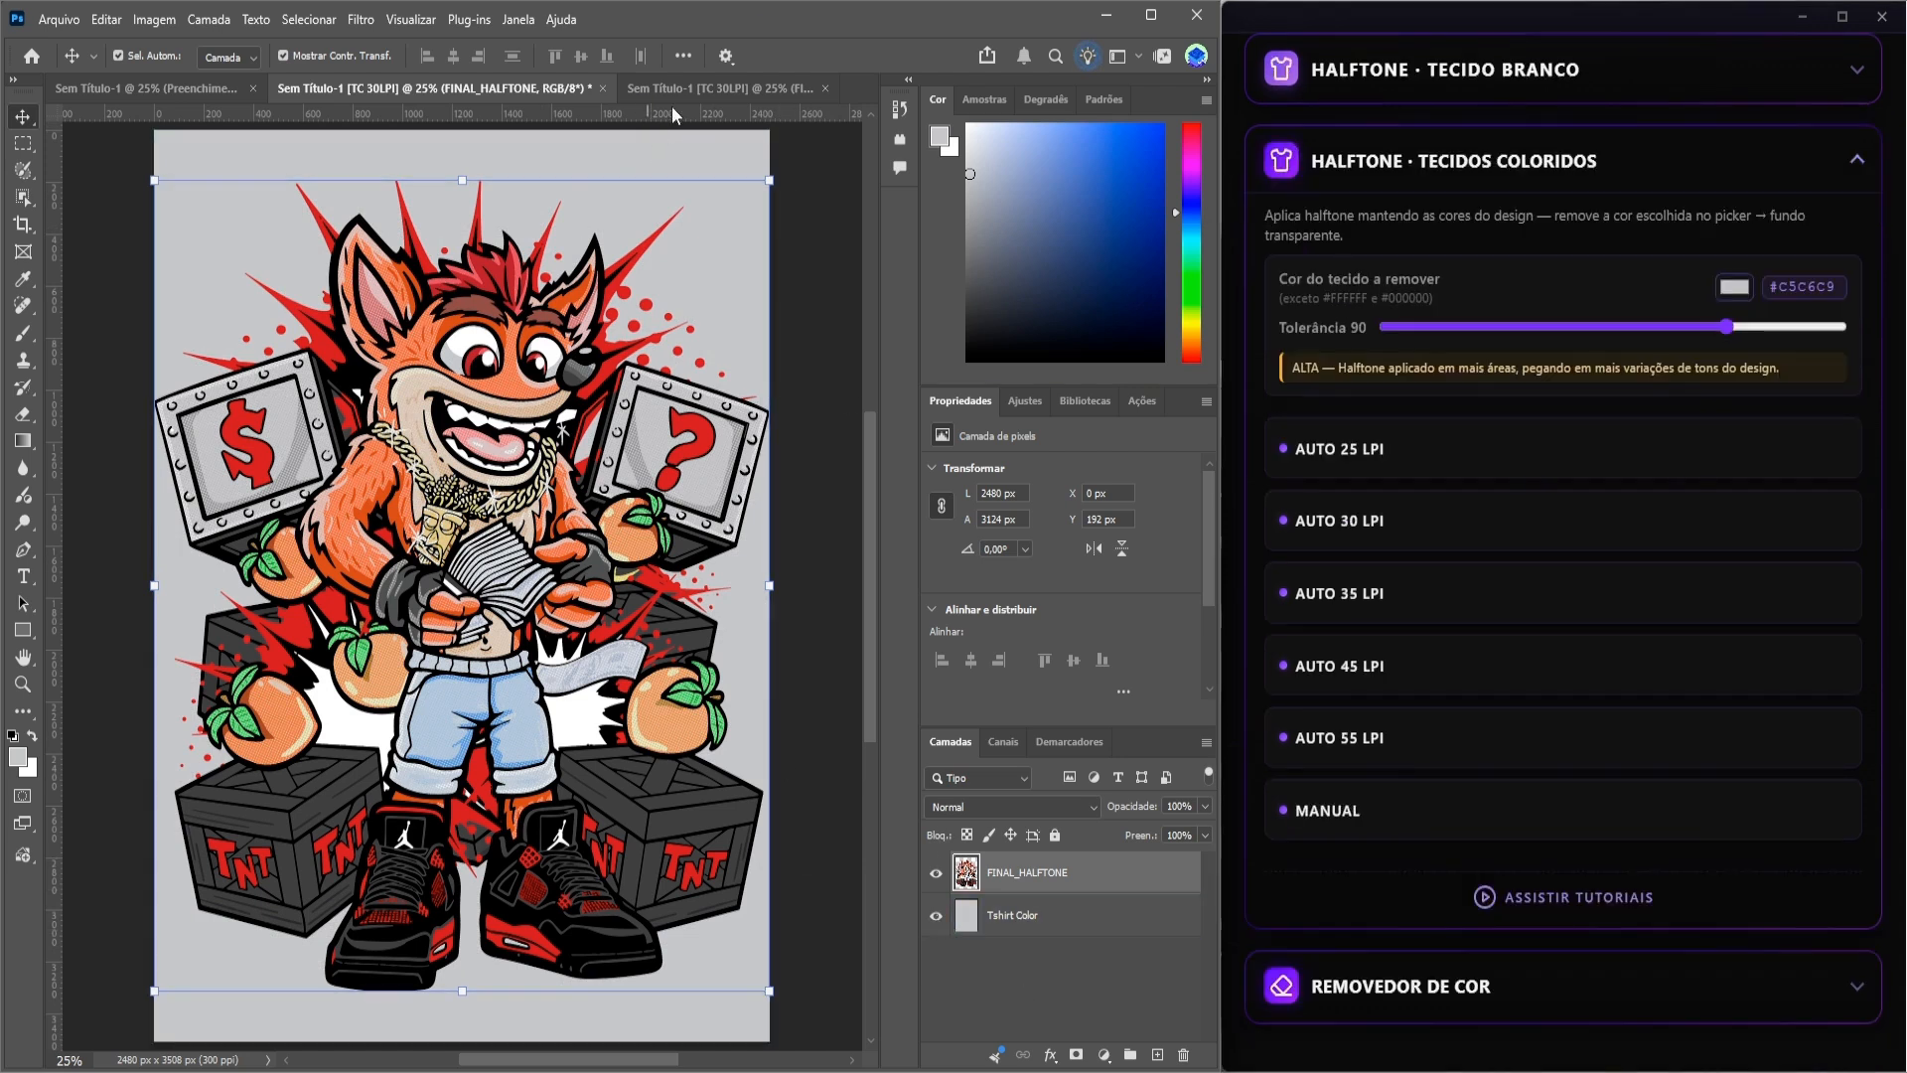
- Switch between the tolerance 90 and tolerance 4 halftone documents to compare the artwork's colours on the grey fabric
{"action": "left_click", "coordinate": [691, 87]}
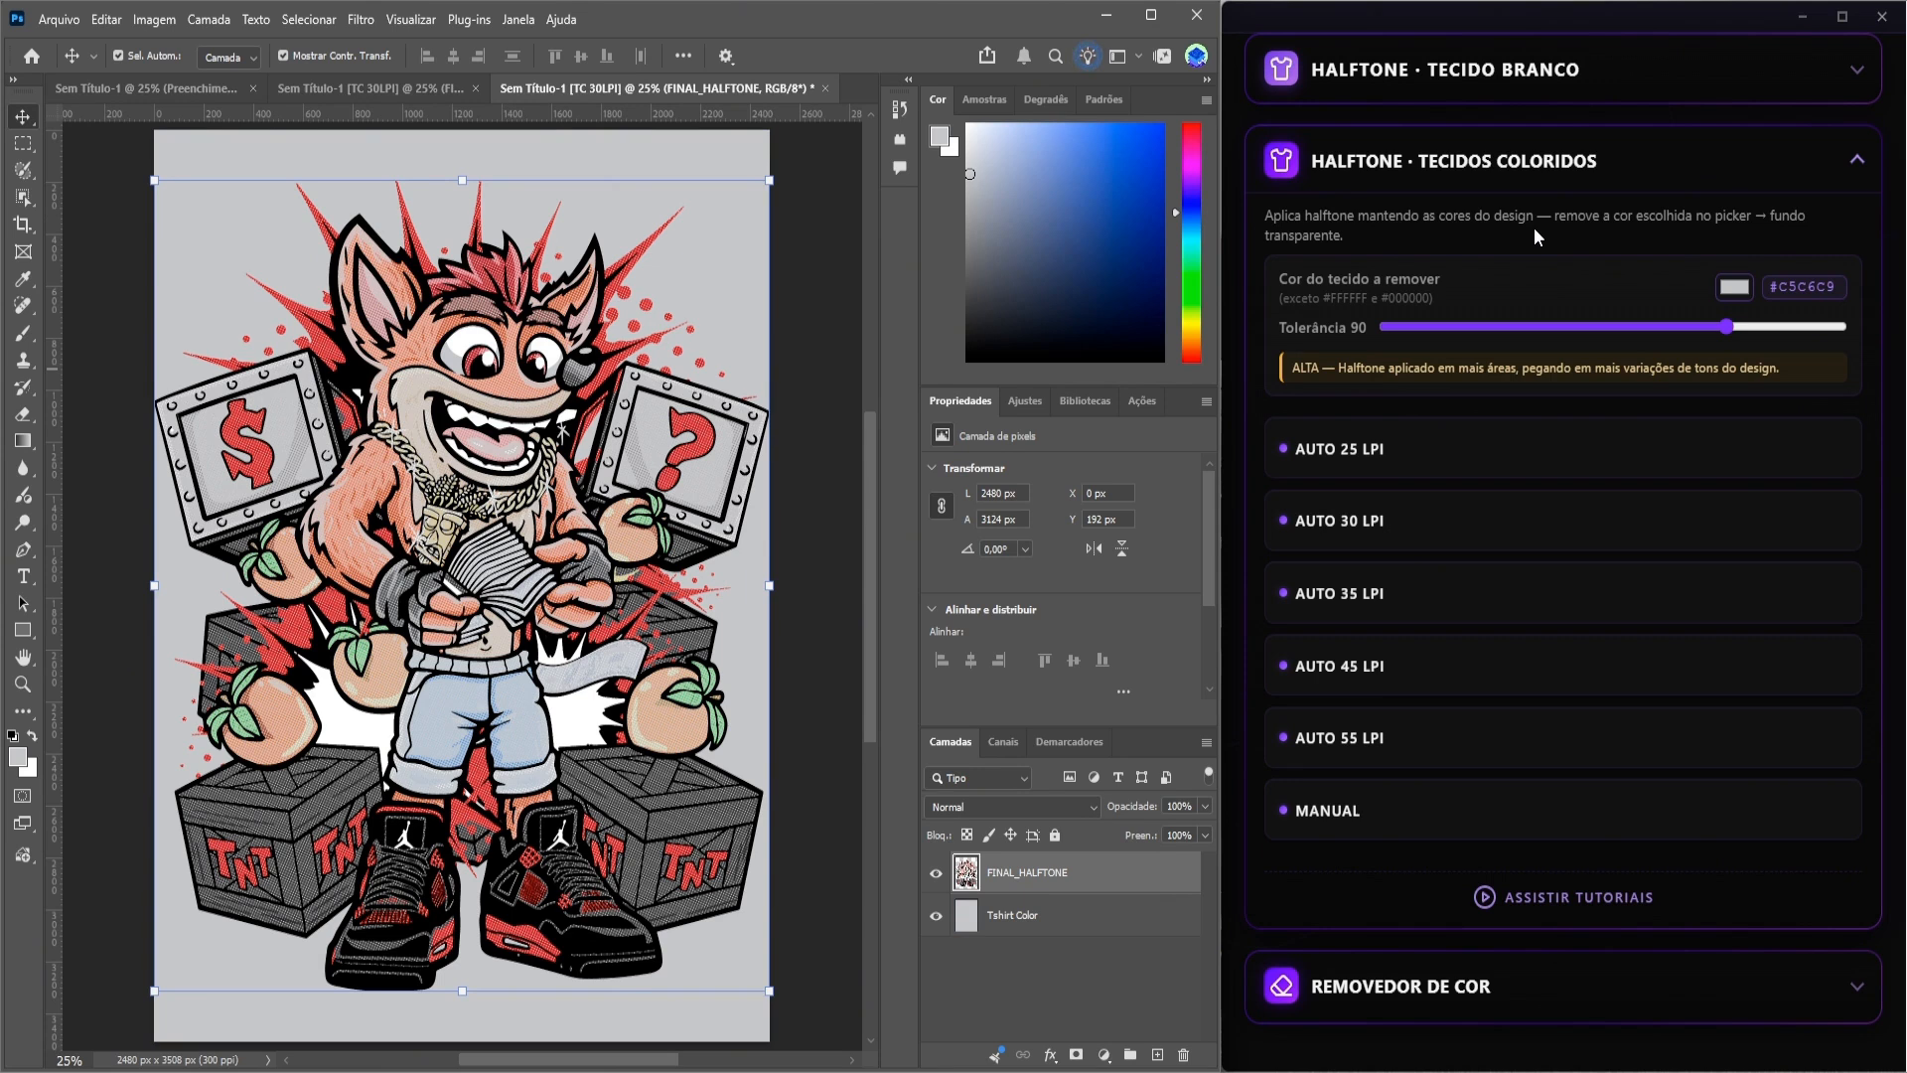
{"action": "left_click", "coordinate": [426, 88]}
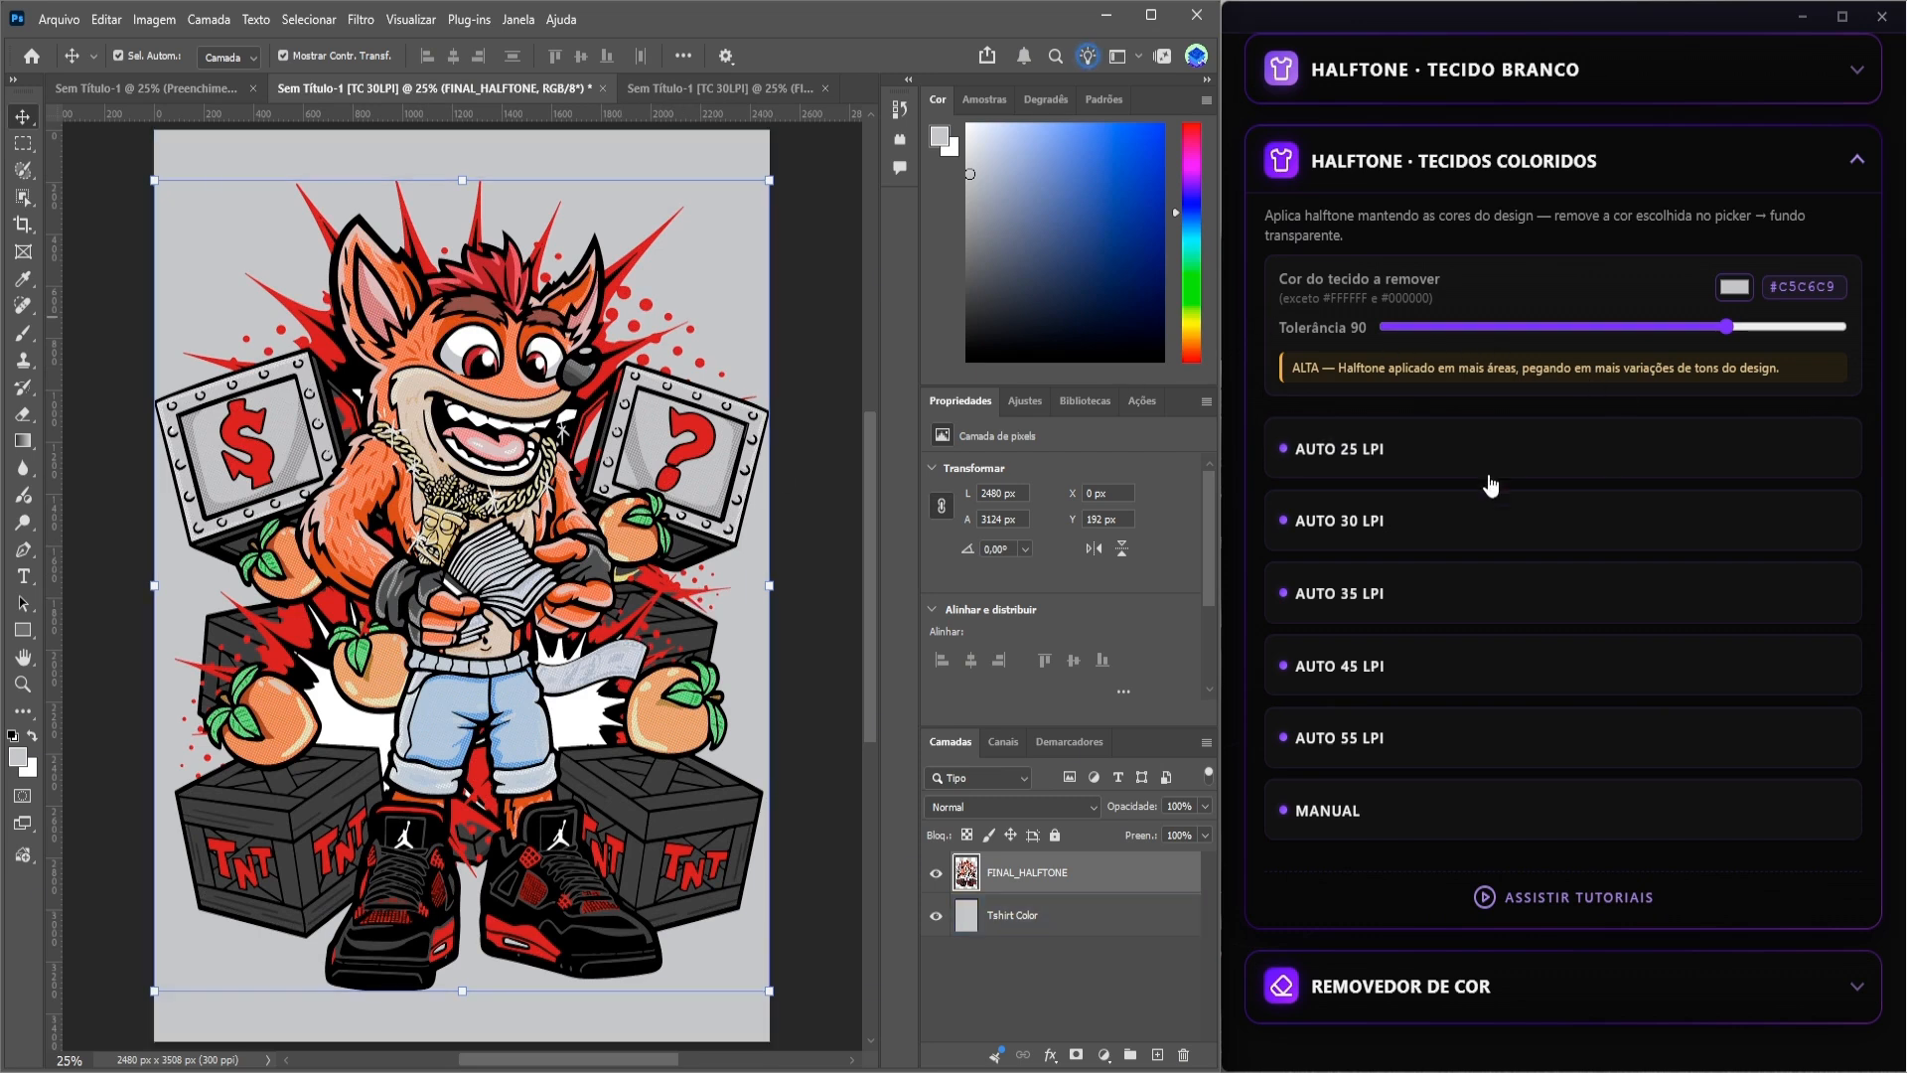
{"action": "left_click", "coordinate": [717, 92]}
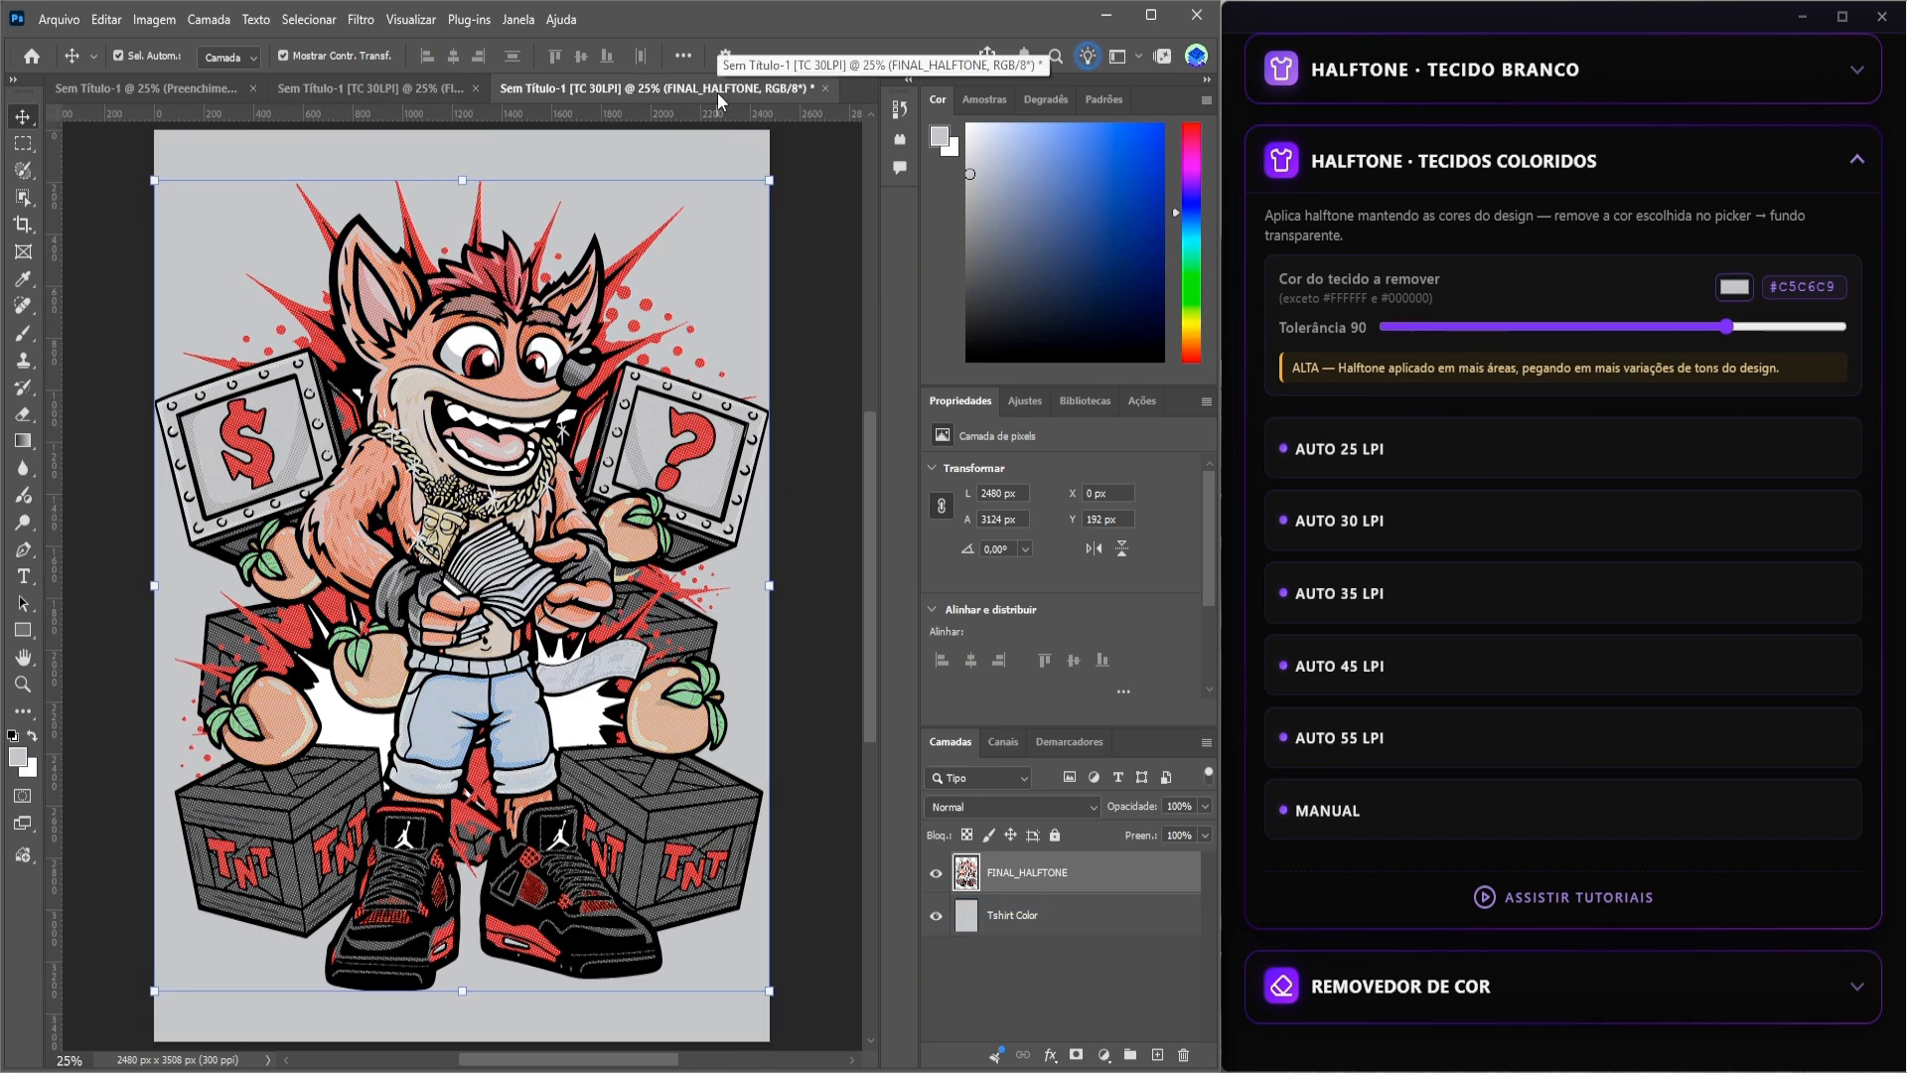